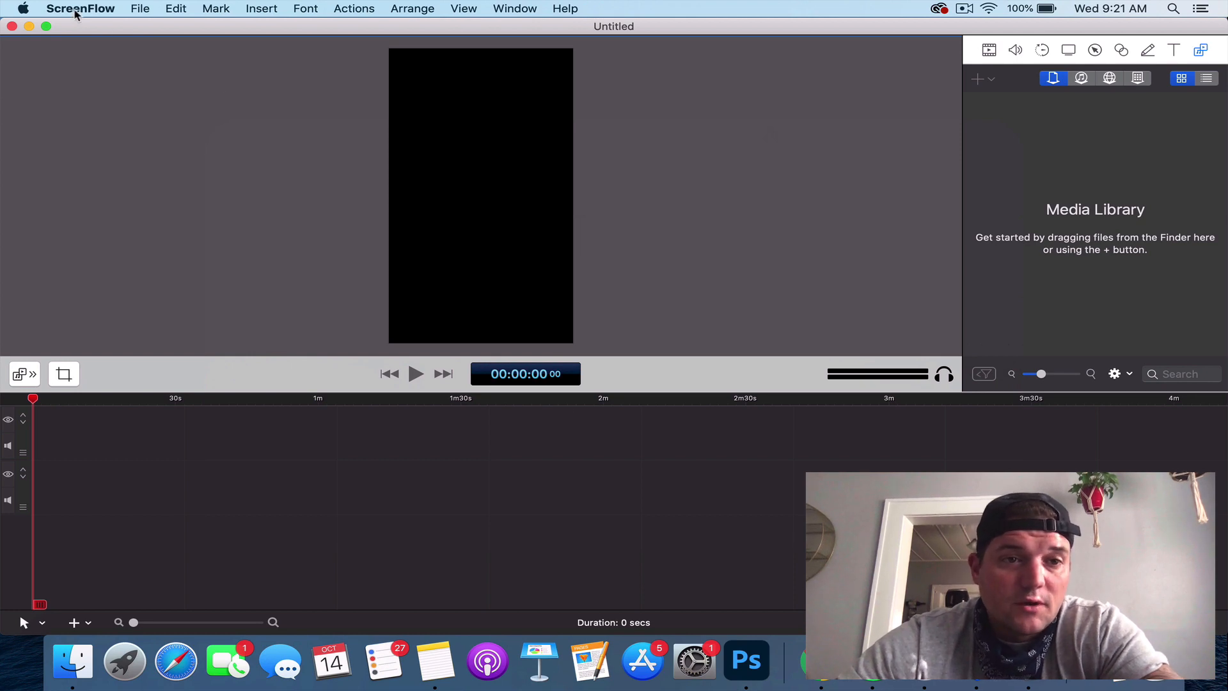
Add MAH07825.MP4 from the editing workflow folder to the start of the timeline's first track.
left_click_drag(75, 29, 551, 4)
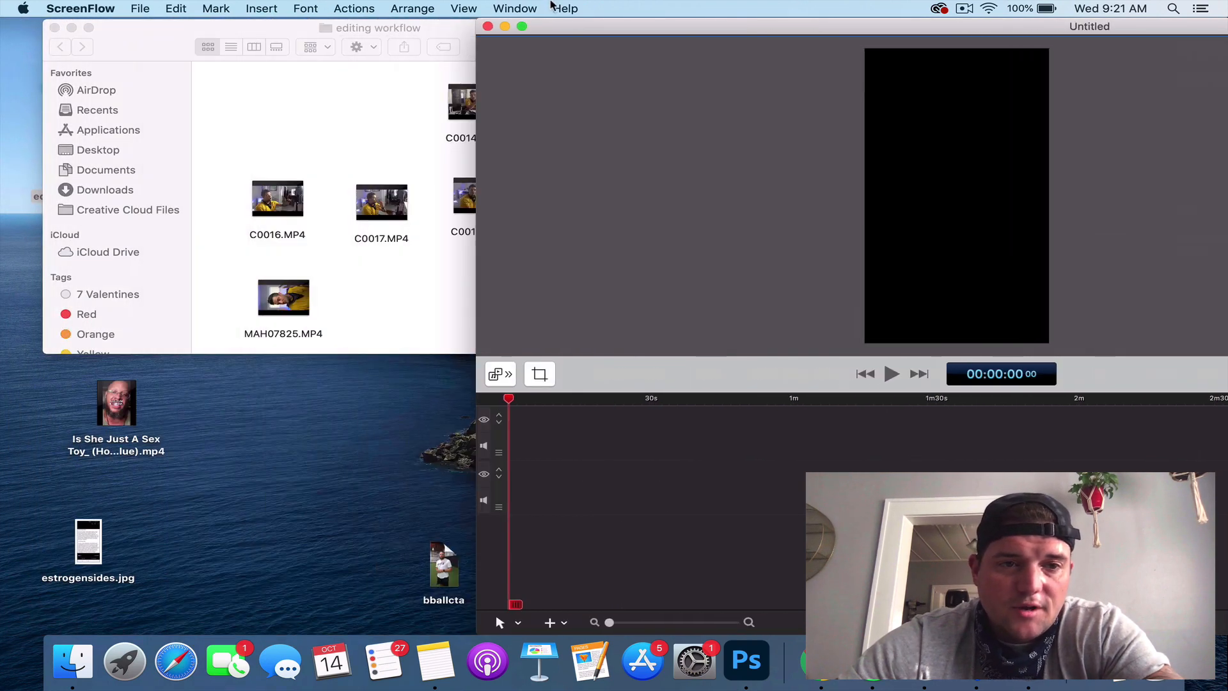
left_click(131, 29)
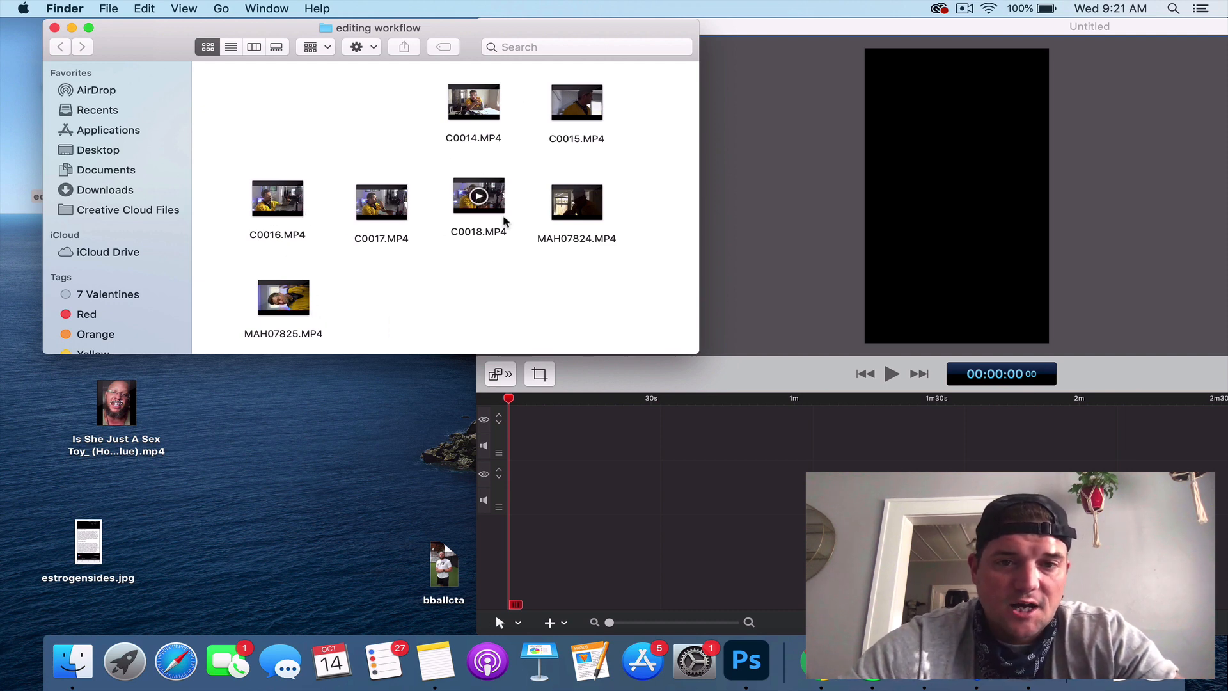
left_click_drag(267, 296, 552, 429)
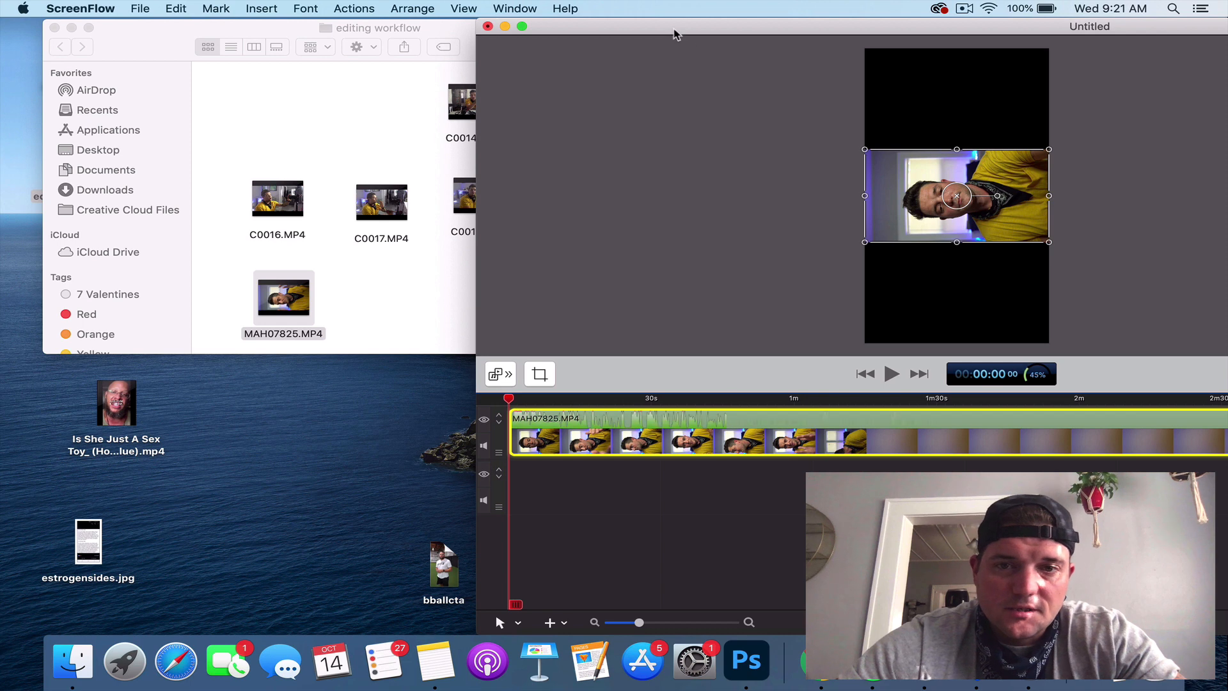
double_click(674, 28)
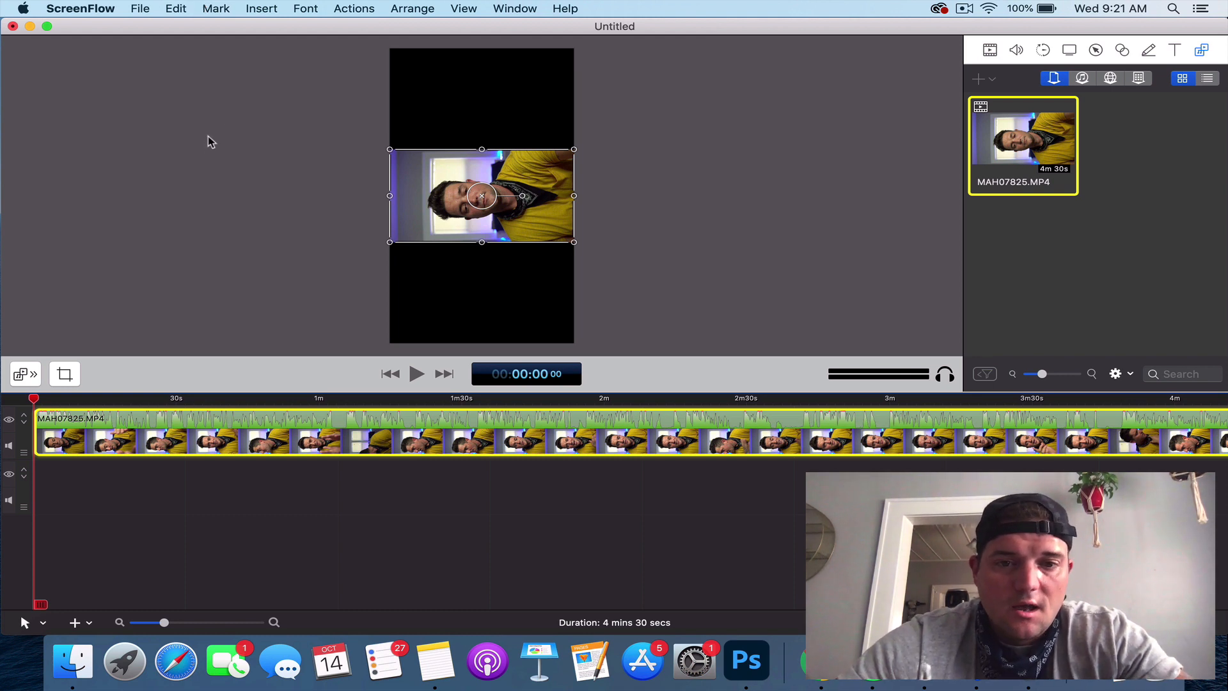
Rotate the sideways clip upright and scale it to fill the whole portrait canvas.
left_click_drag(524, 200, 483, 225)
left_click_drag(431, 113, 391, 50)
left_click_drag(532, 280, 577, 339)
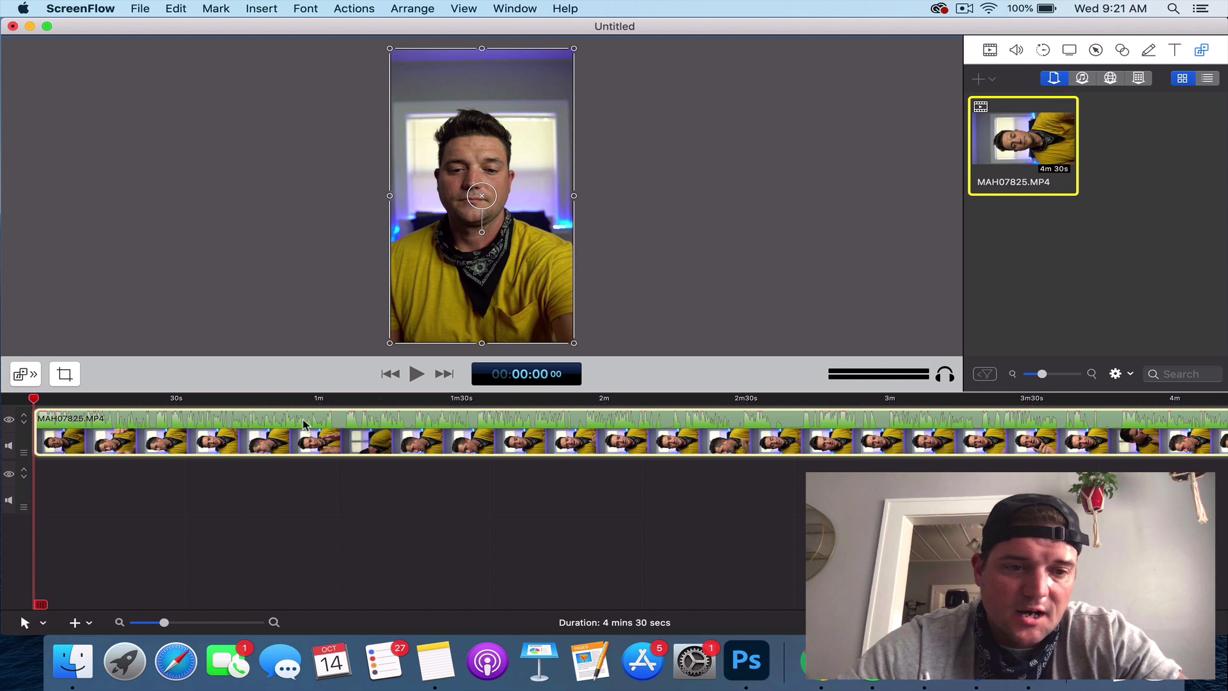
Enable Smooth Volume Levels for the MAH07825.MP4 clip.
left_click(286, 441)
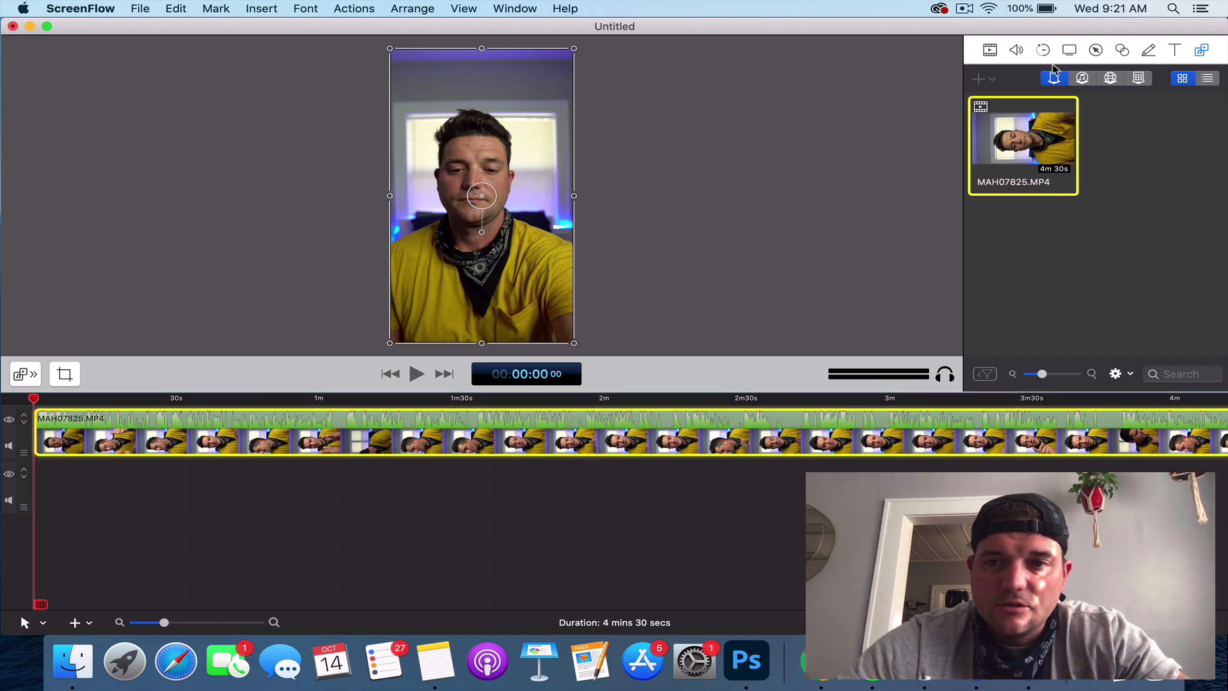
left_click(1016, 50)
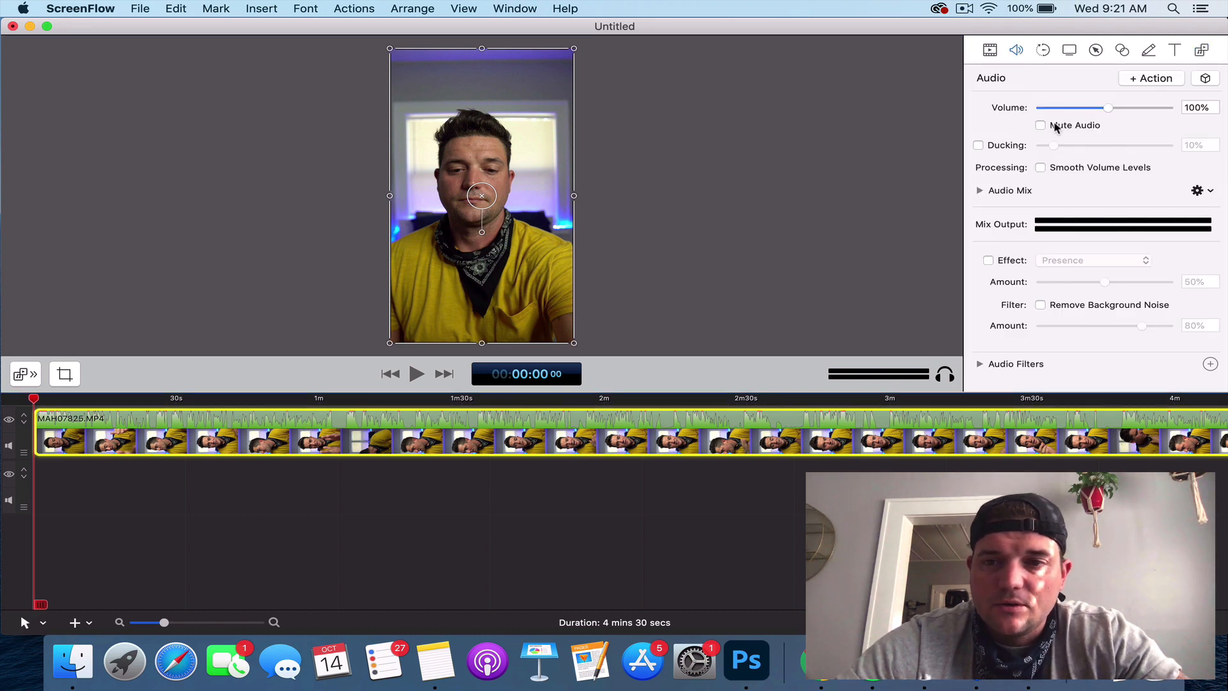
left_click(1041, 169)
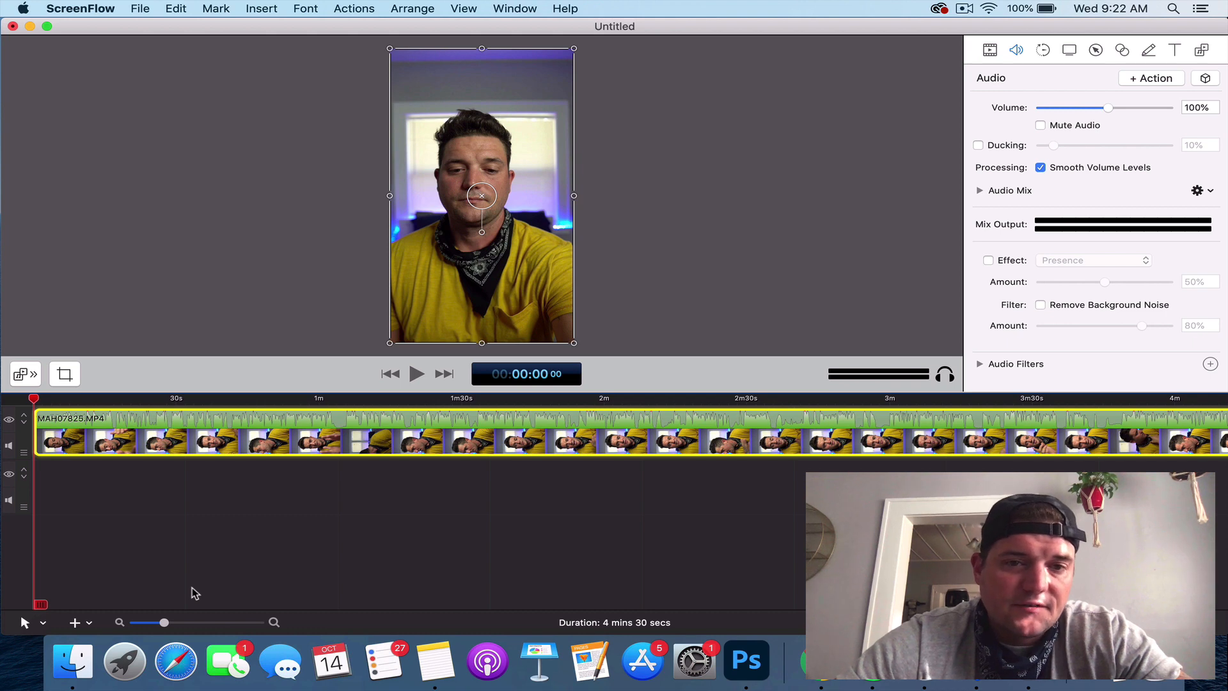
Play the opening, split the clip at about 1:33 and delete the part before the split.
key("space")
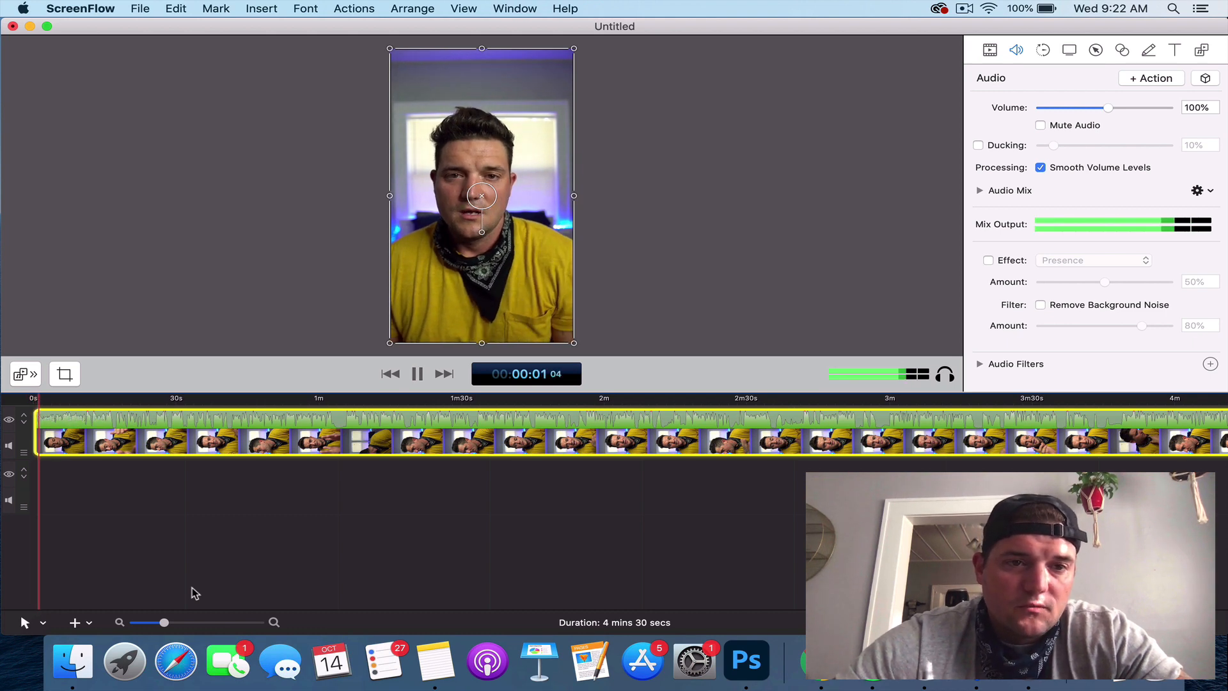
key("space")
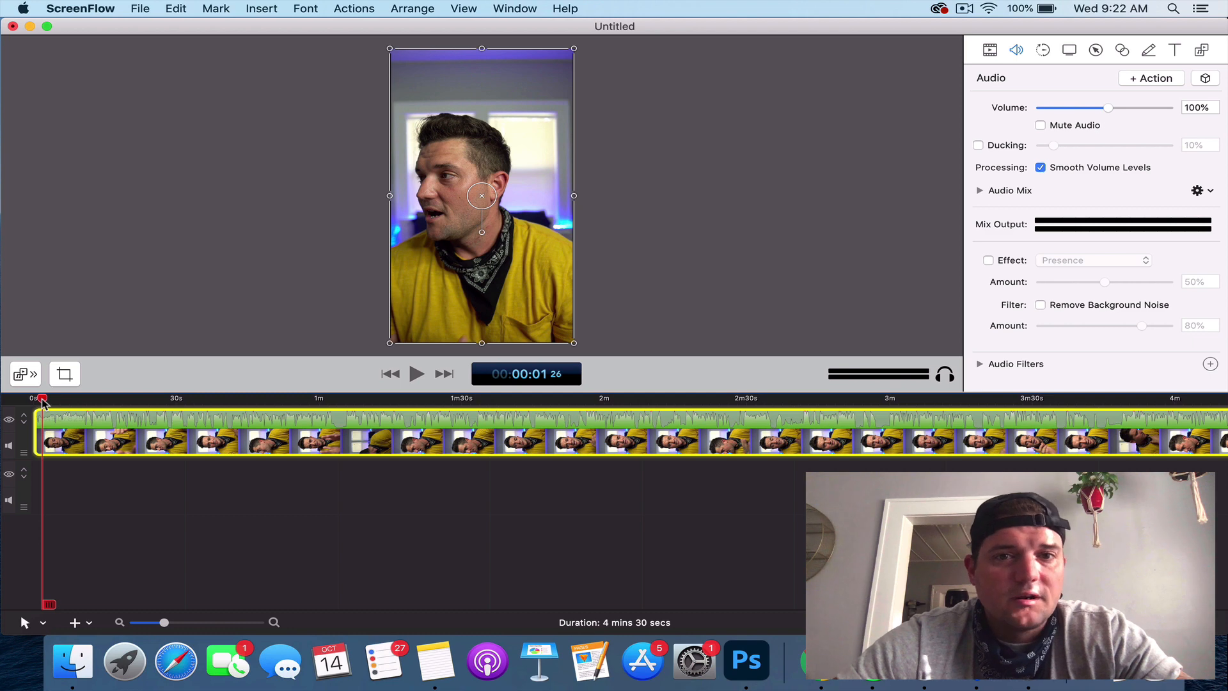
left_click_drag(42, 401, 485, 396)
key("XF86AudioLowerVolume")
key("XF86AudioLowerVolume")
key("t")
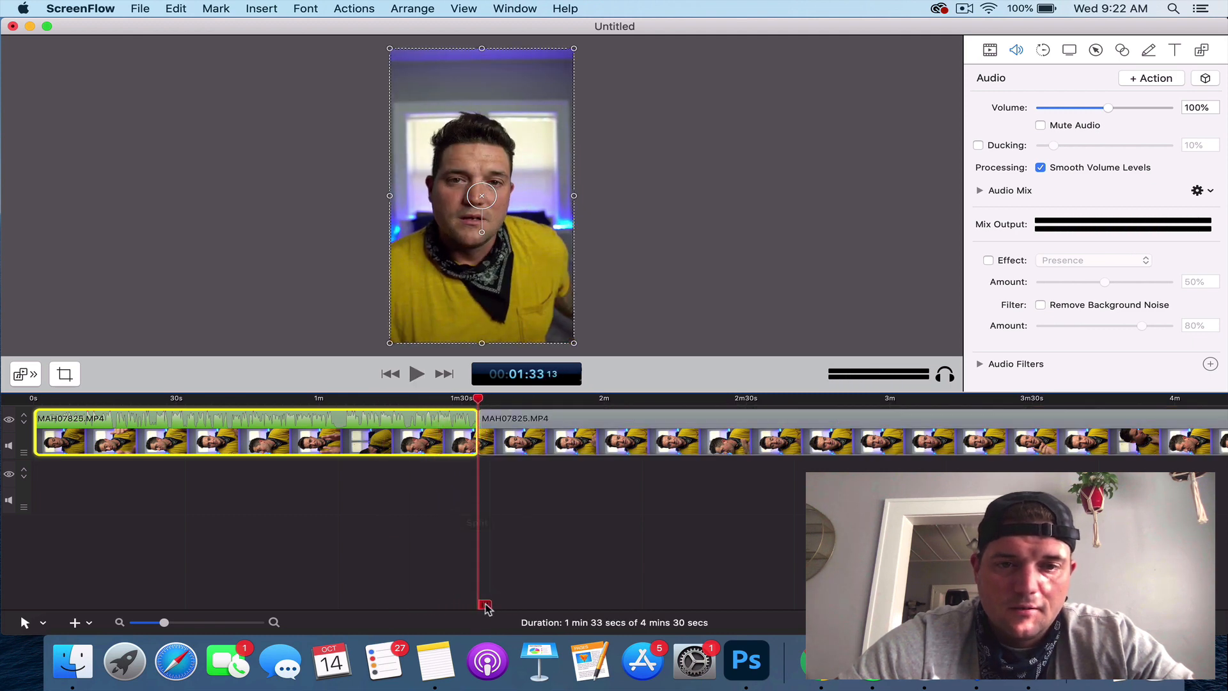
key("Delete")
Keep a section of about 43 seconds at the timeline's start and delete the footage between it and about 2:41.
key("space")
left_click_drag(488, 609, 816, 414)
left_click(683, 419)
key("t")
key("super+Left")
left_click(802, 417)
key("t")
key("Delete")
key("space")
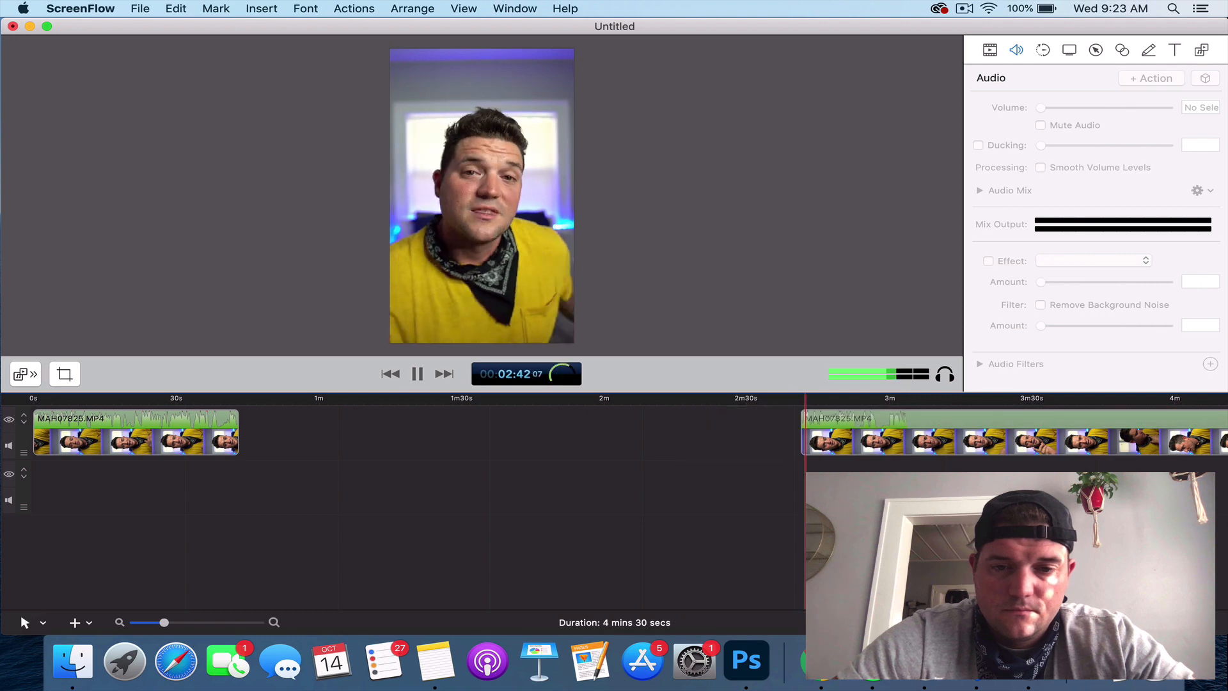
Extend the start of the second clip back to about 1:33.
key("space")
left_click_drag(802, 415, 465, 400)
key("space")
key("space")
key("t")
key("Delete")
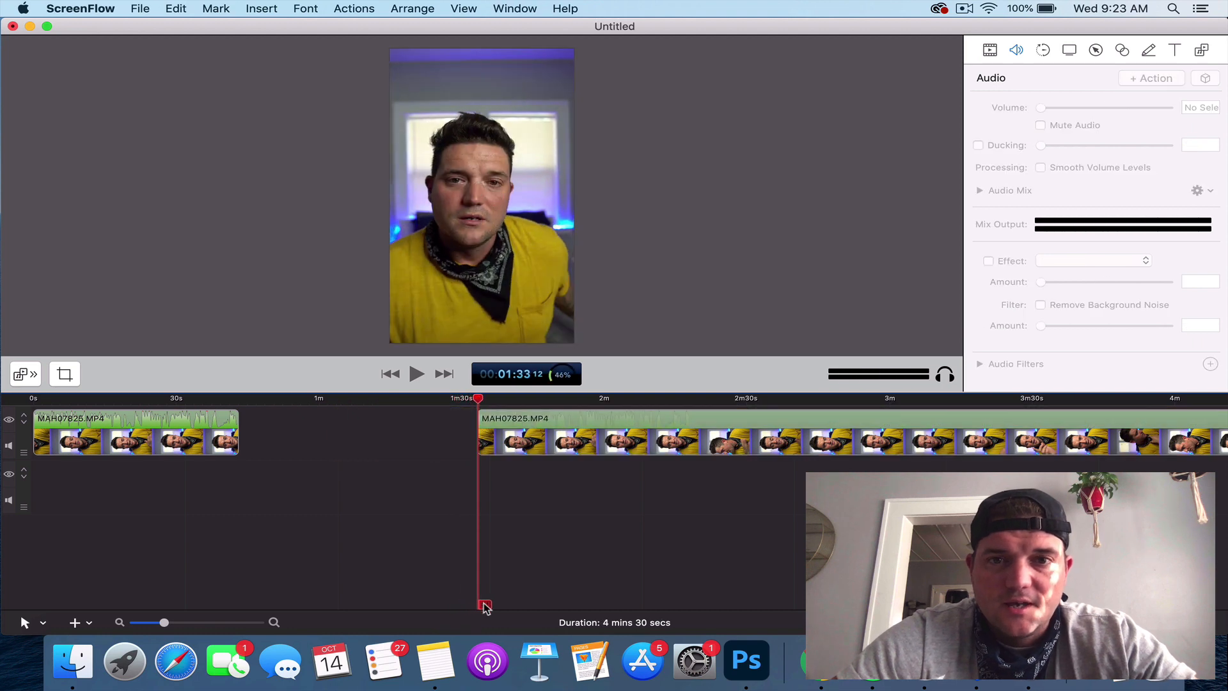
Play the second clip, split out the unwanted stretch after its opening section and delete it.
key("space")
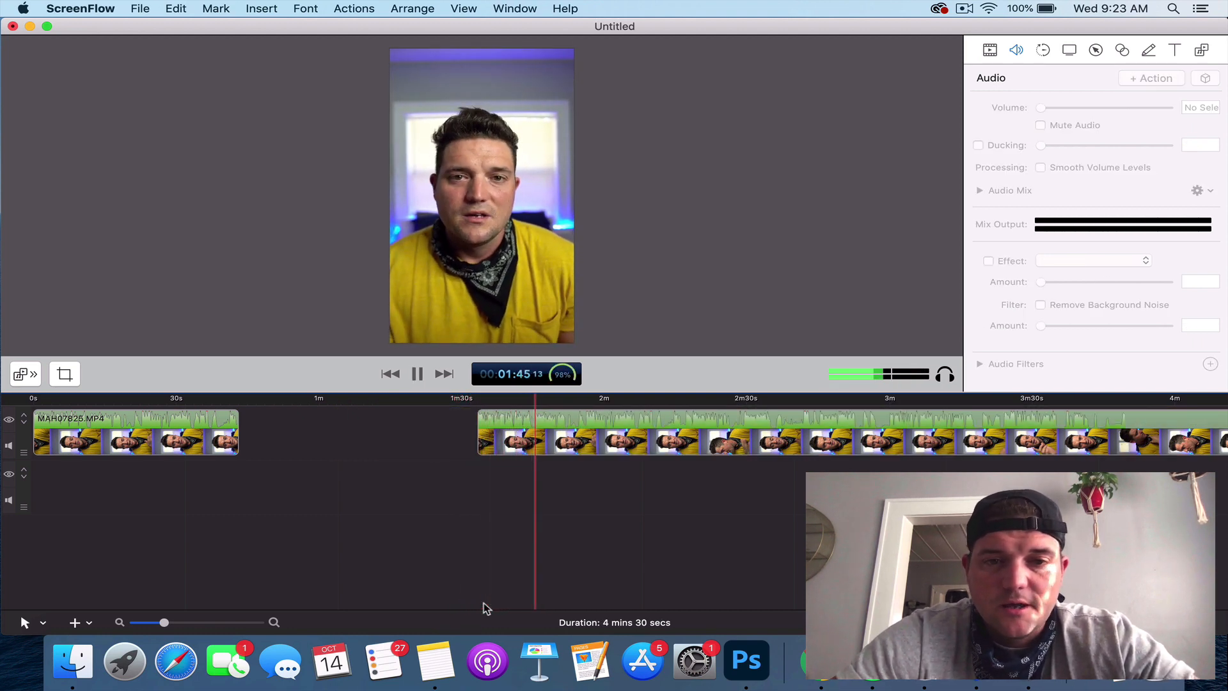
left_click(545, 399)
left_click_drag(546, 401, 663, 398)
left_click(592, 441)
key("t")
left_click(592, 422)
key("t")
left_click(582, 441)
key("Delete")
Split off the next usable section, about 16 seconds long, and move it earlier so it ends at about 1:28.
key("space")
key("space")
left_click(633, 440)
key("t")
left_click_drag(634, 440, 426, 440)
Split the remaining footage at about 2:31 and delete the unused part before the split.
left_click_drag(663, 398, 767, 439)
left_click(748, 432)
key("t")
left_click(716, 441)
key("Delete")
key("space")
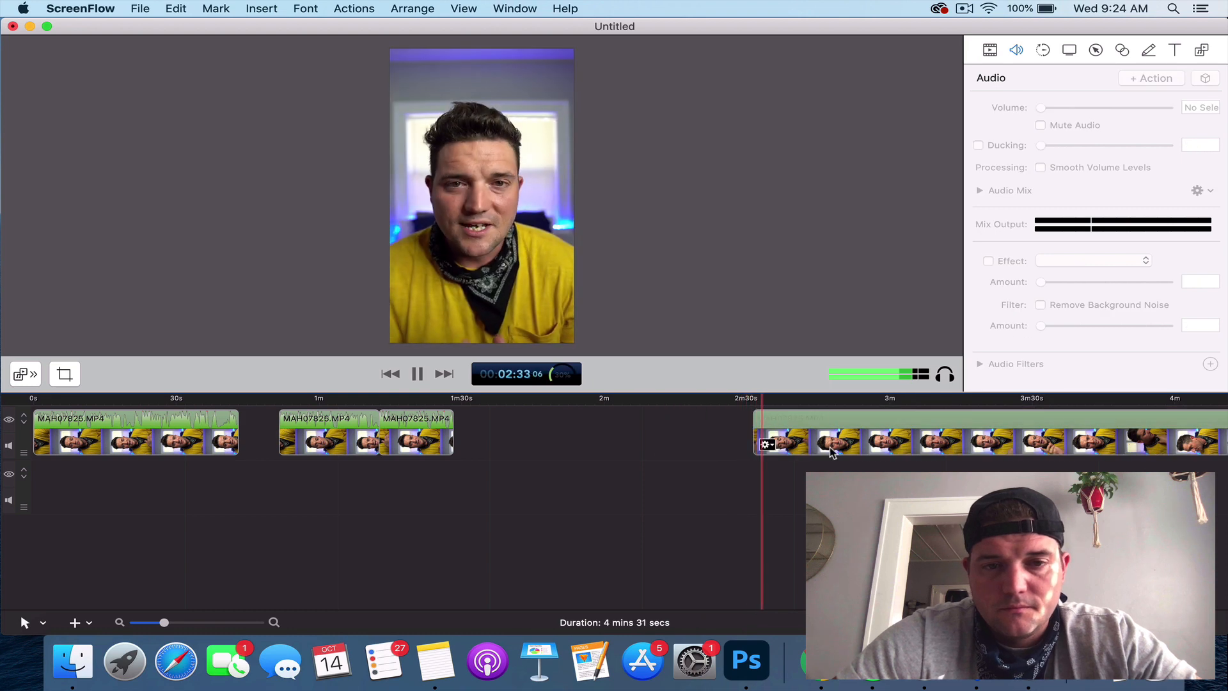
Split off a section of about 5 seconds, move it to about 1:38, and start the remaining footage at about 2:46.
key("space")
left_click(804, 446)
key("t")
left_click_drag(768, 440, 512, 432)
left_click_drag(780, 400, 825, 419)
Play the last clip, split it at about 2:55 and 3:02, and delete the piece between the splits.
key("space")
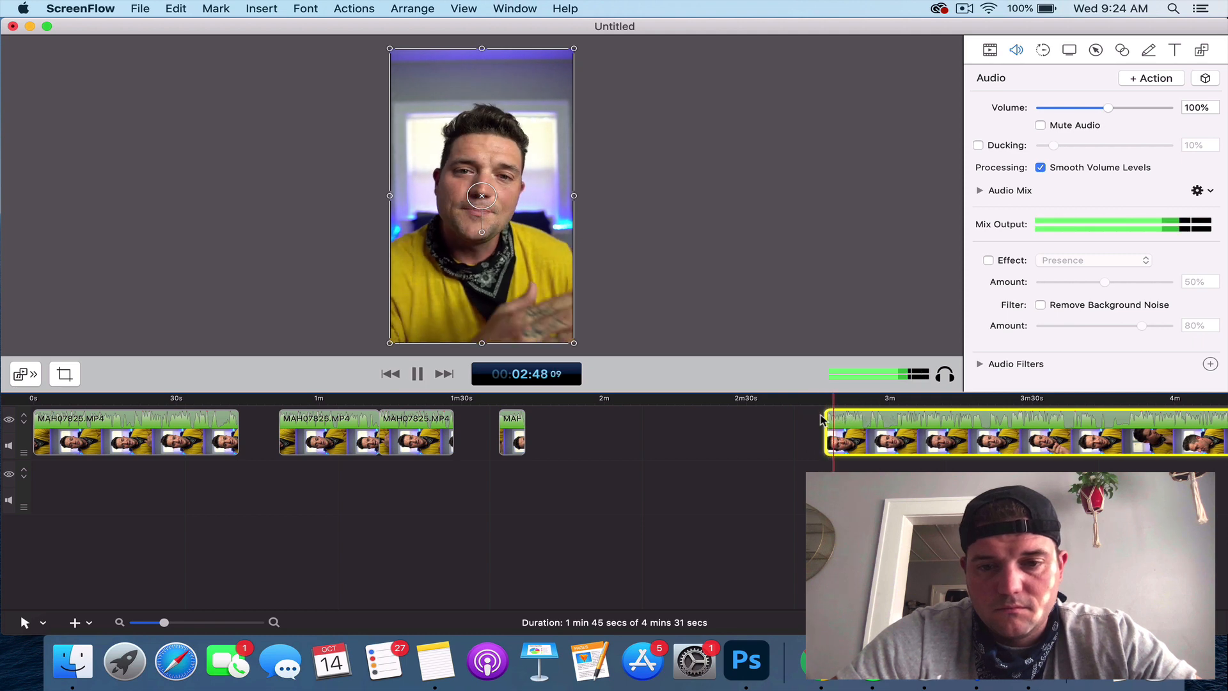
left_click(164, 622)
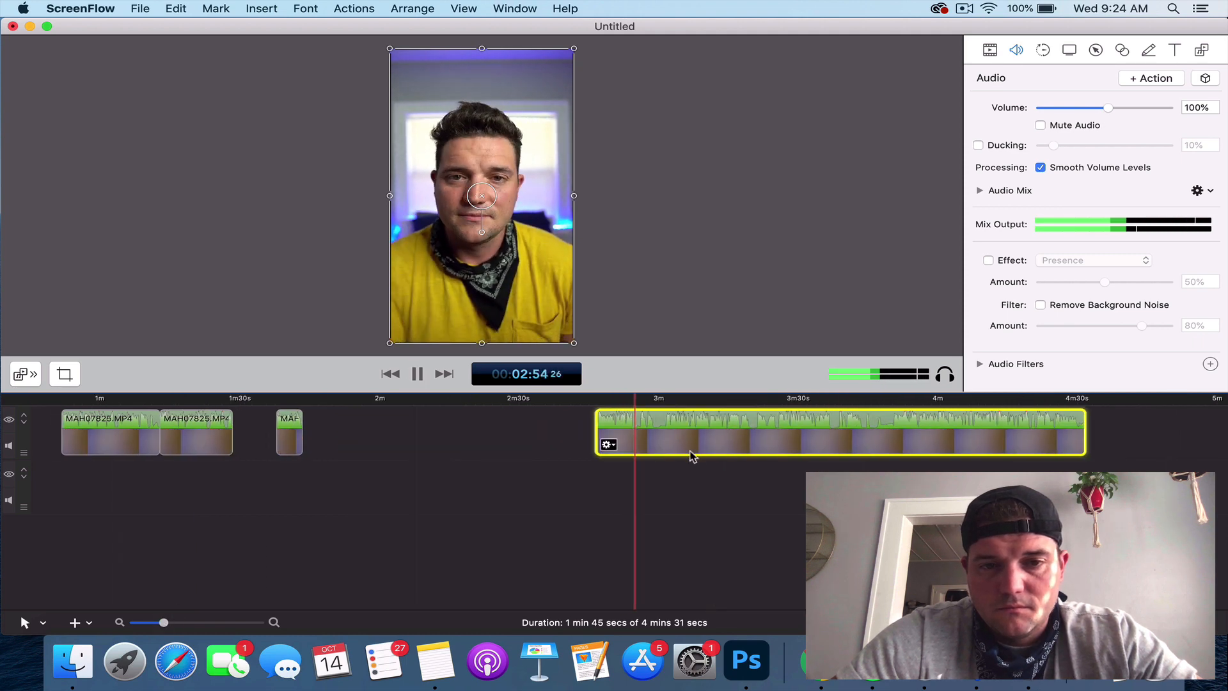
key("space")
key("t")
key("space")
key("space")
key("t")
left_click(652, 443)
key("Delete")
Play the last clip, split it at about 3:37 and delete all footage after the split.
left_click_drag(749, 445, 742, 447)
key("space")
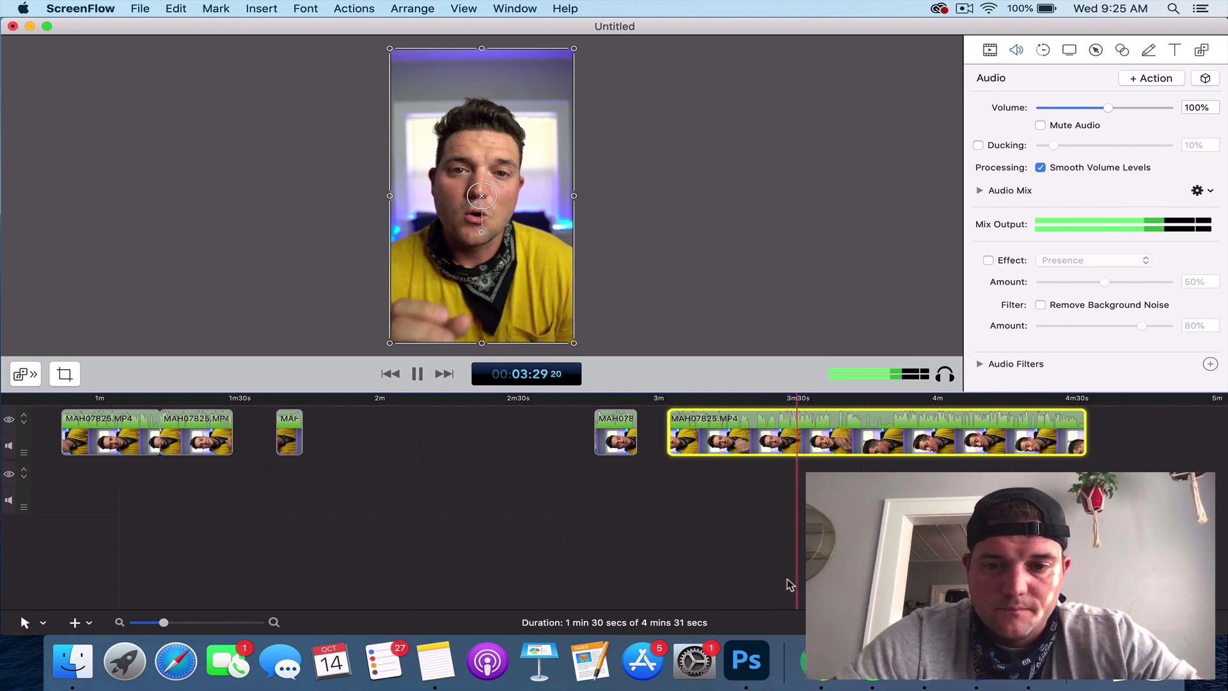
key("space")
key("t")
left_click_drag(831, 398, 971, 399)
left_click(964, 431)
key("BackSpace")
Slide the six clips together to close the gaps between them and return the playhead to the start.
left_click_drag(890, 427, 465, 428)
left_click(506, 427, "shift")
left_click(404, 425, "shift")
left_click(322, 420, "shift")
left_click_drag(322, 421, 283, 419)
key("space")
left_click_drag(639, 399, 4, 404)
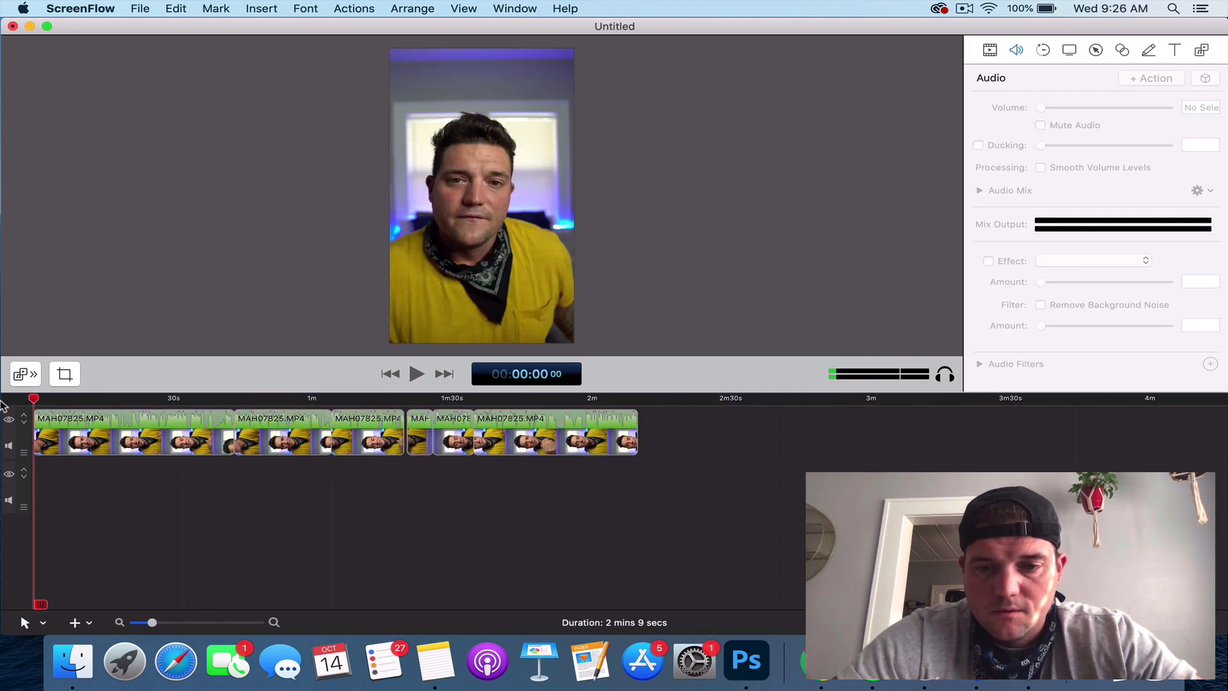
Review from the start, split the first clip at about 0:12 and trim the second part to begin at about 0:23.
key("space")
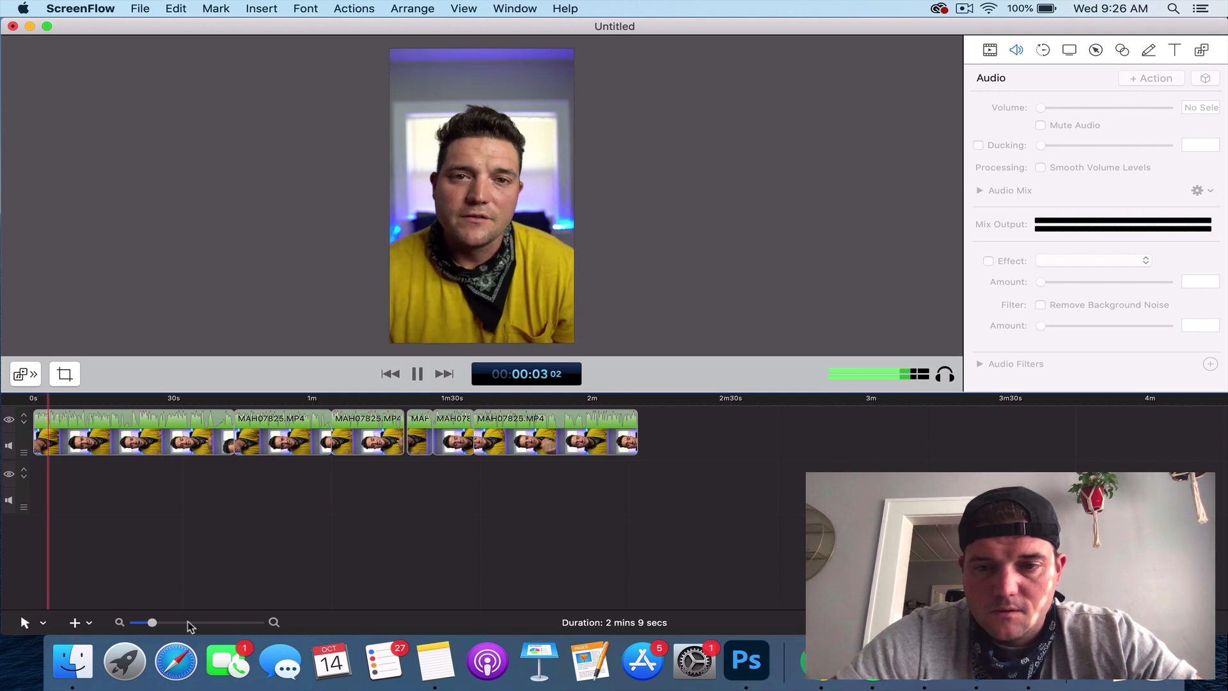
left_click_drag(151, 622, 161, 623)
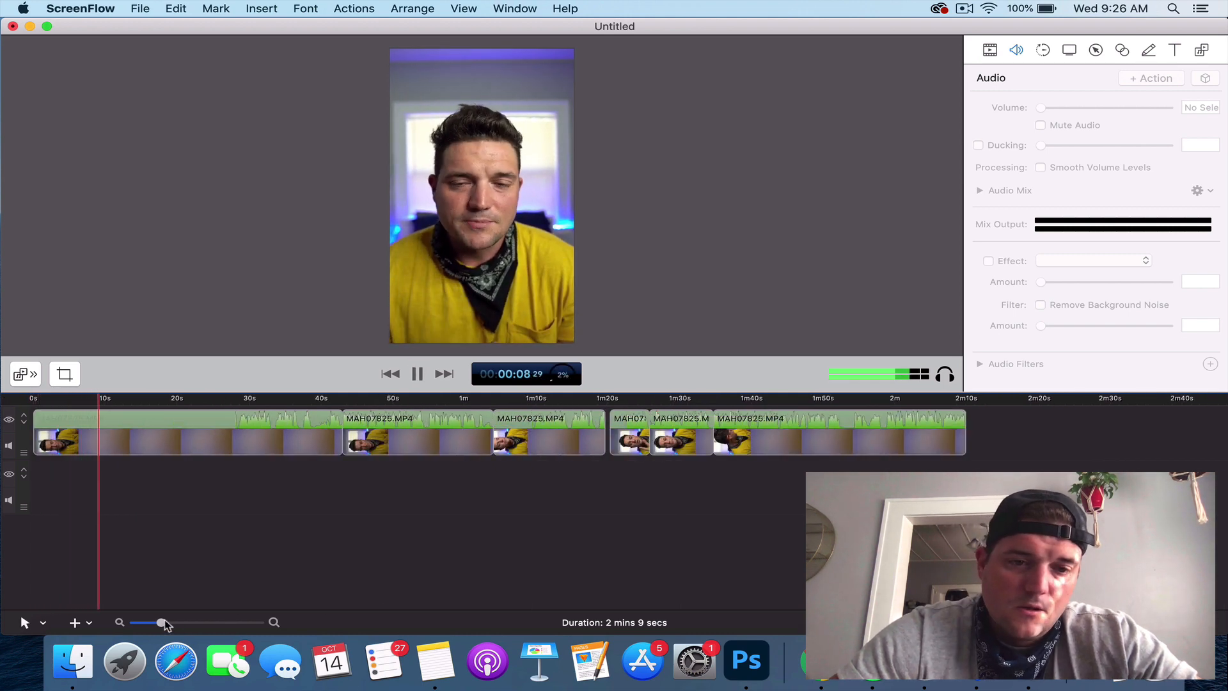
key("space")
key("space")
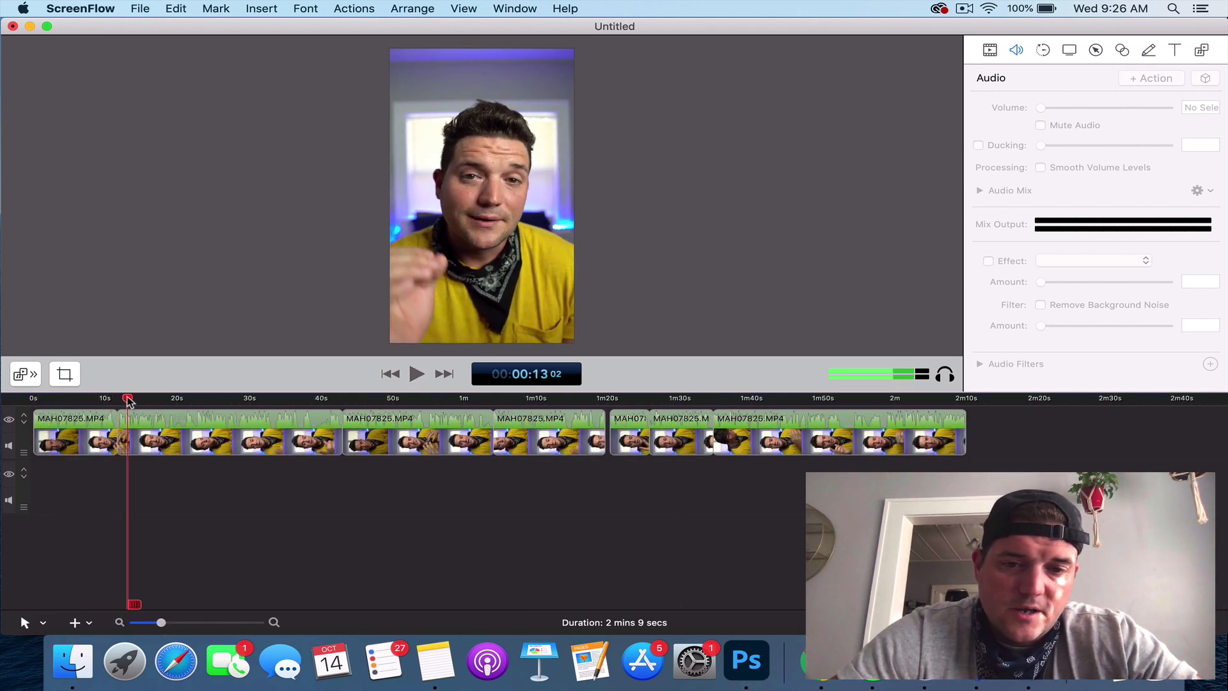
left_click(184, 396)
key("space")
left_click(192, 440)
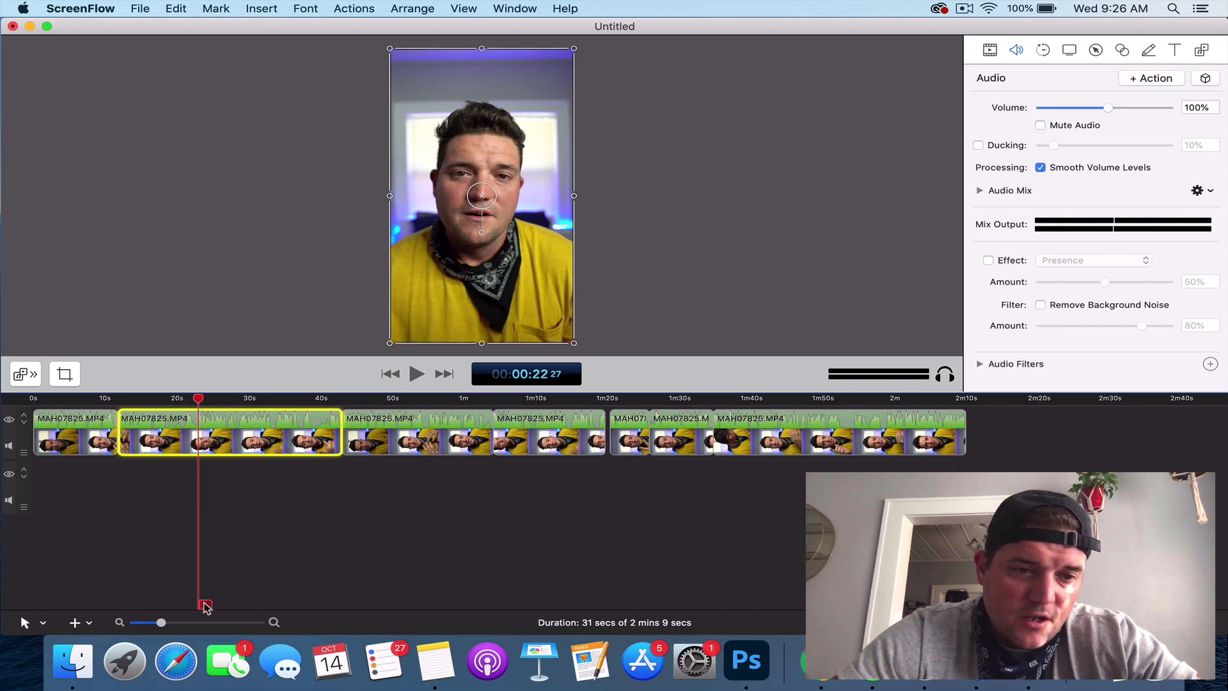
key("w")
Split the second clip at about 0:33 and trim the end of the first clip to about 0:11.
key("space")
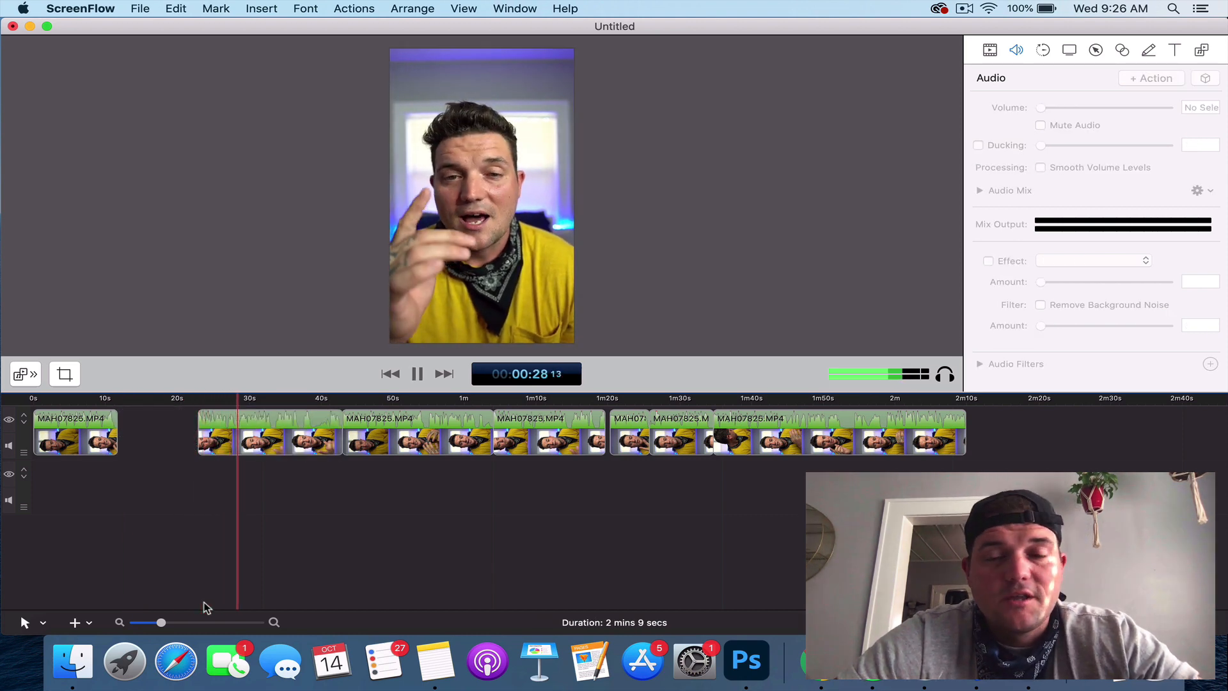
key("space")
left_click(275, 608)
left_click(80, 397)
key("space")
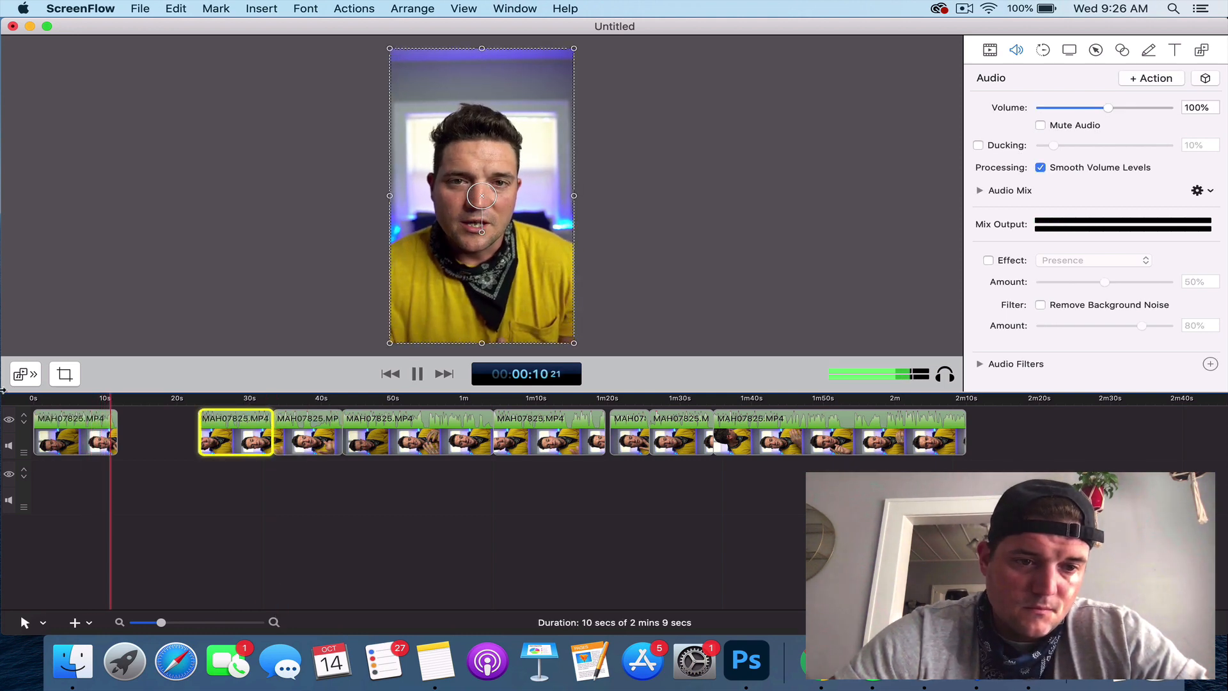
left_click(114, 427)
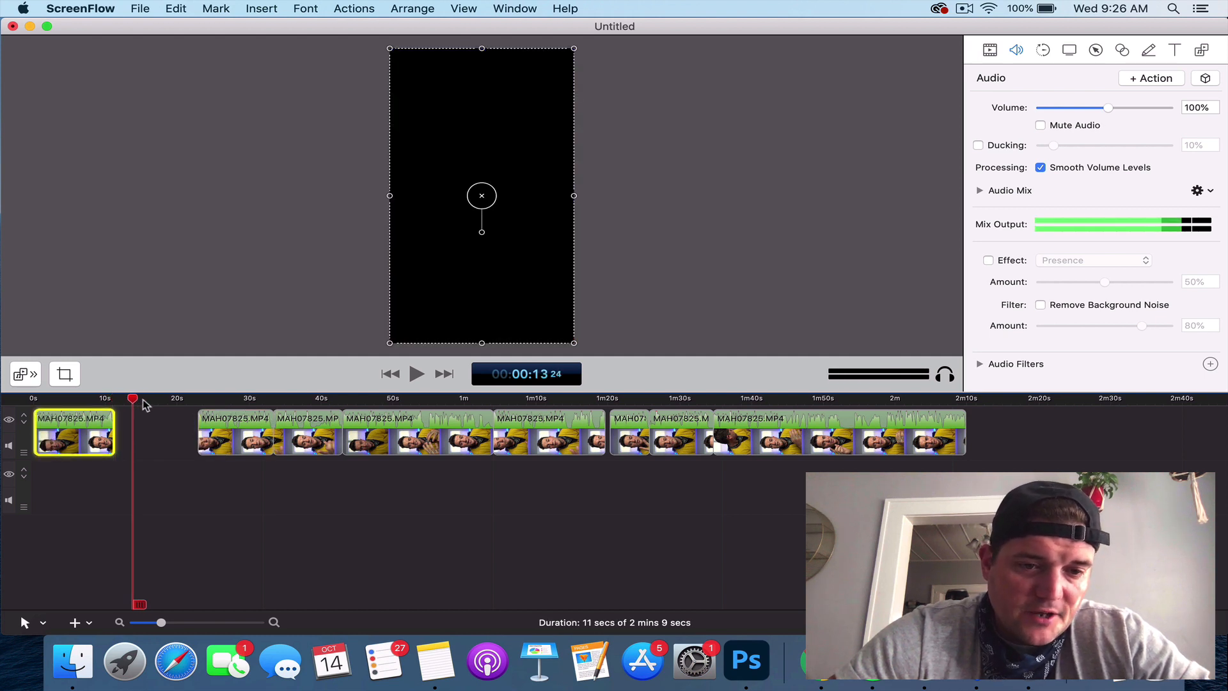
Split the second clip at about 0:28, delete its first part and place the remainder directly behind the first clip.
left_click(198, 398)
left_click_drag(198, 398, 237, 392)
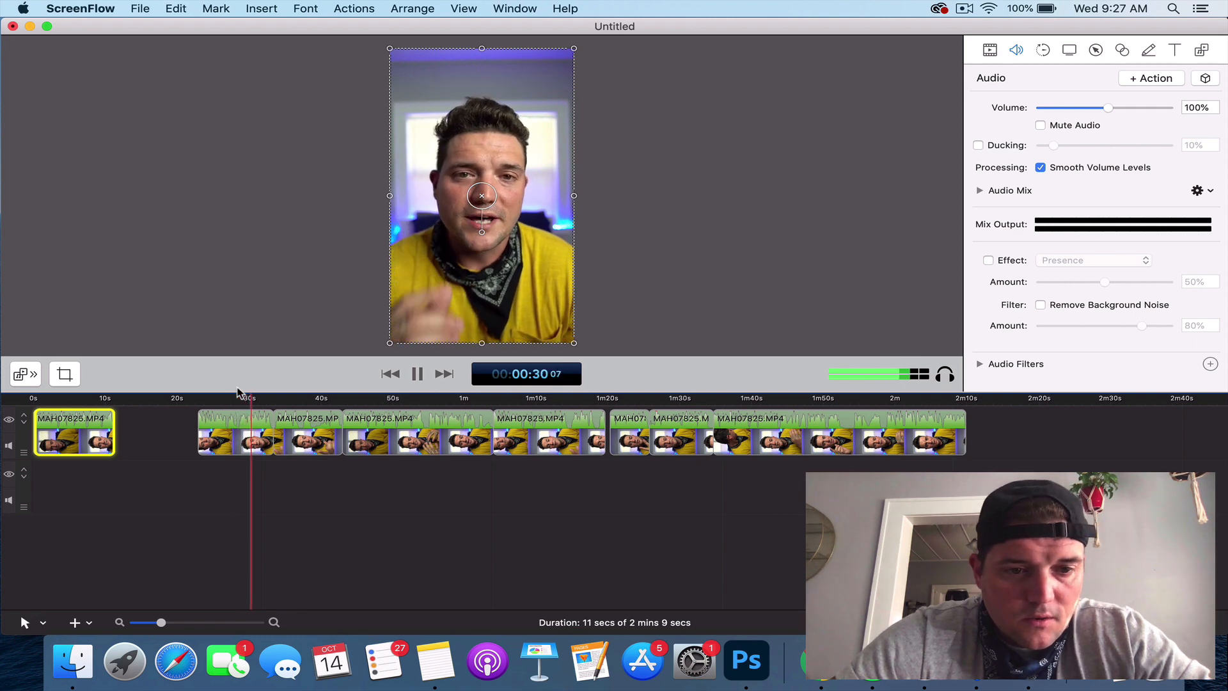
left_click_drag(249, 400, 241, 400)
left_click(246, 435)
key("t")
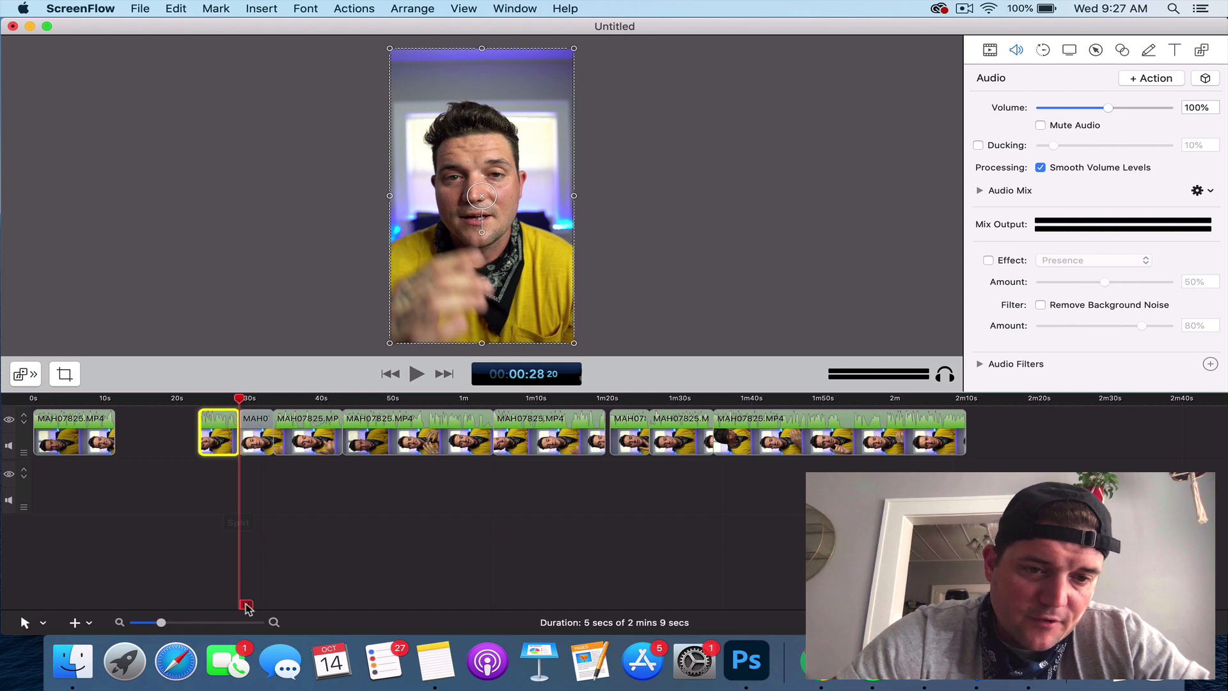
key("Delete")
left_click_drag(247, 425, 124, 431)
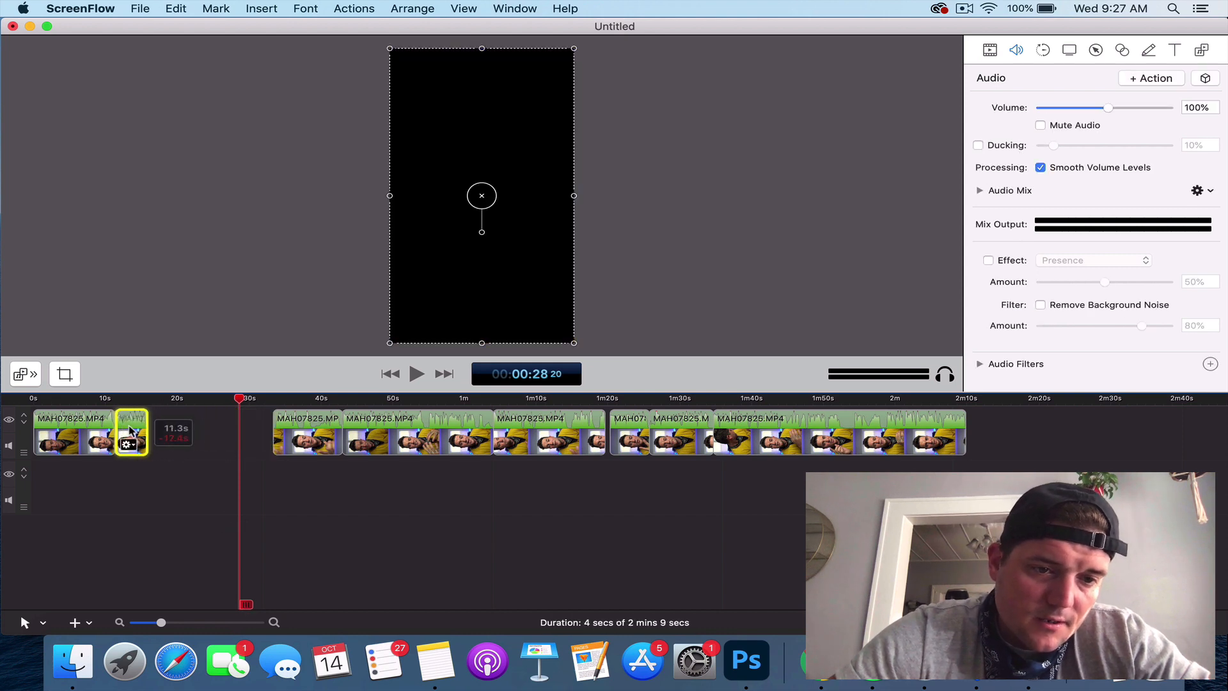
Review the opening, cut off the end of the first clip from about 0:09 and move the second clip up against it.
left_click_drag(242, 400, 5, 403)
key("space")
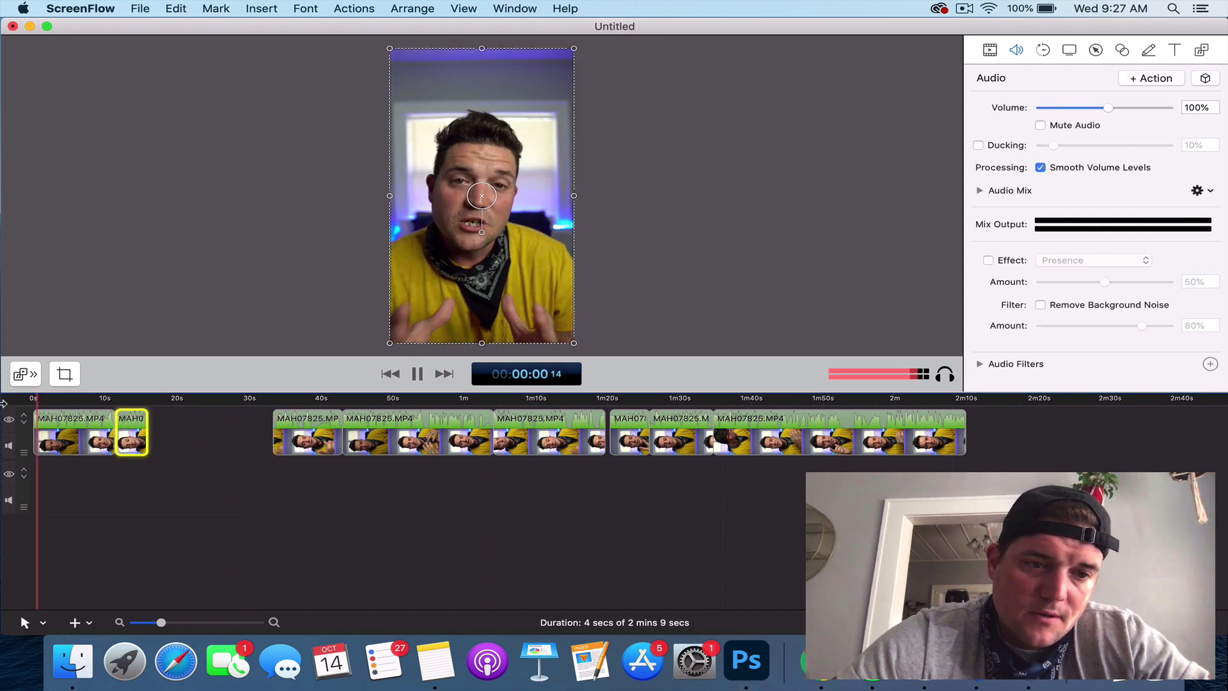
left_click(179, 623)
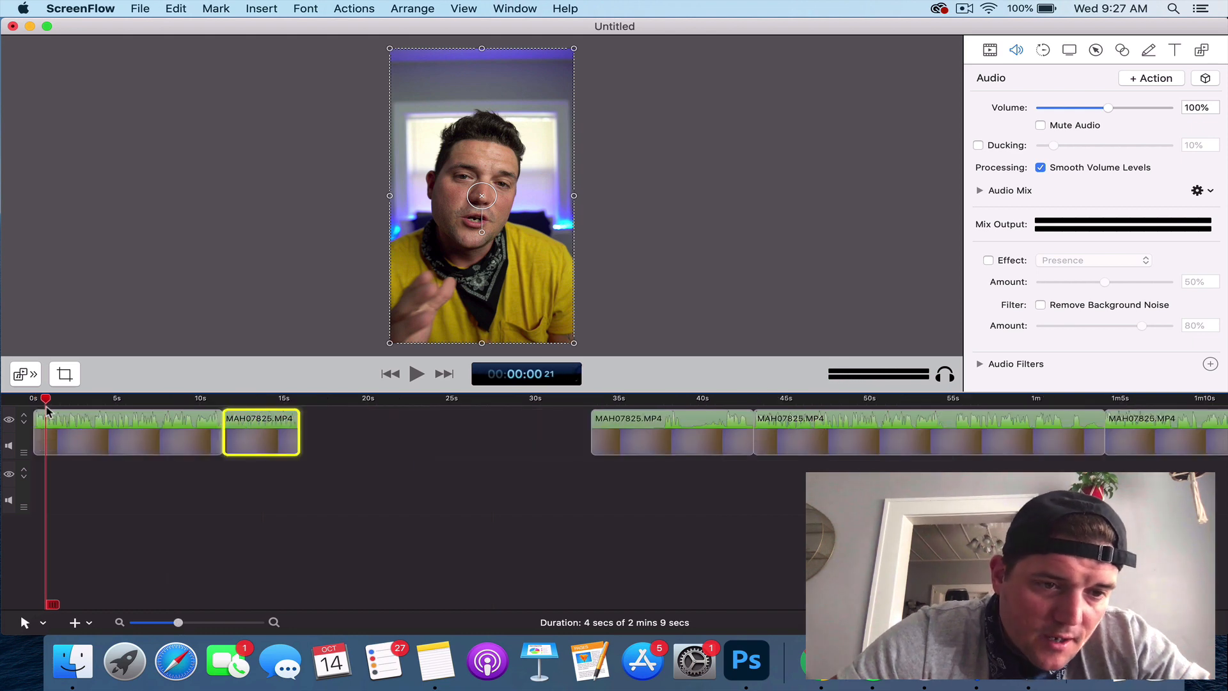
left_click_drag(46, 401, 29, 403)
key("space")
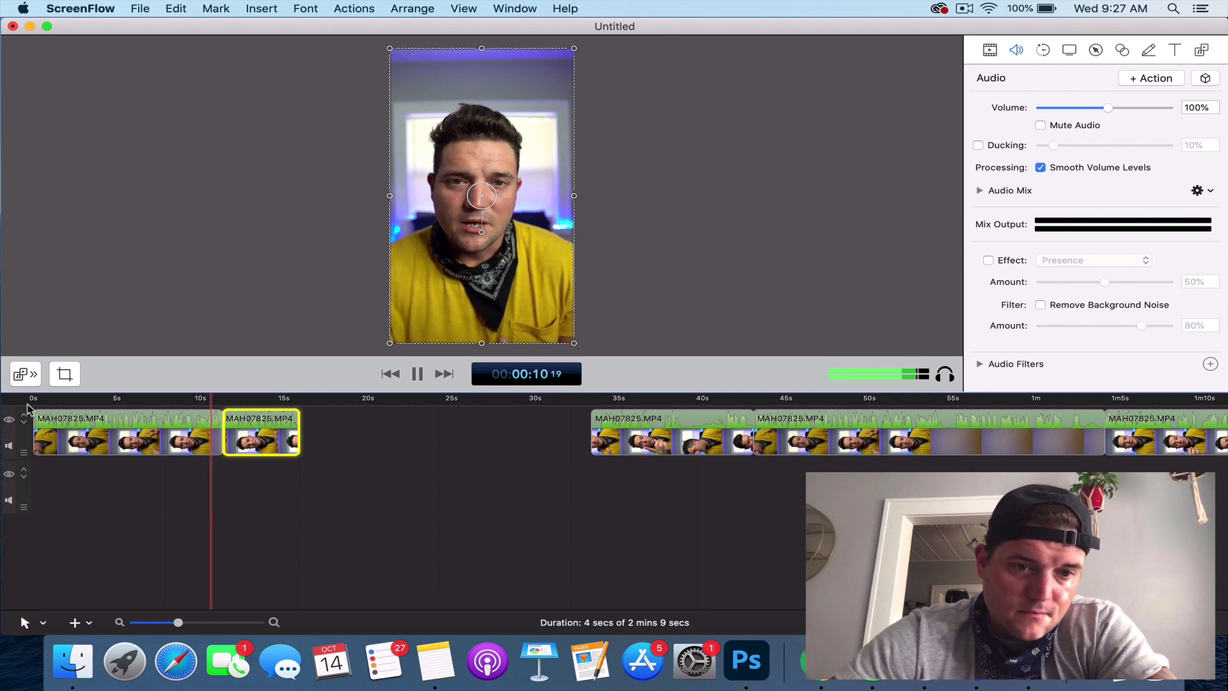
left_click_drag(212, 400, 190, 408)
left_click(196, 445)
key("t")
left_click(207, 428)
key("Delete")
left_click_drag(256, 440, 225, 440)
Move the third clip to about 0:19, trim its start slightly and play it to check the cut.
key("space")
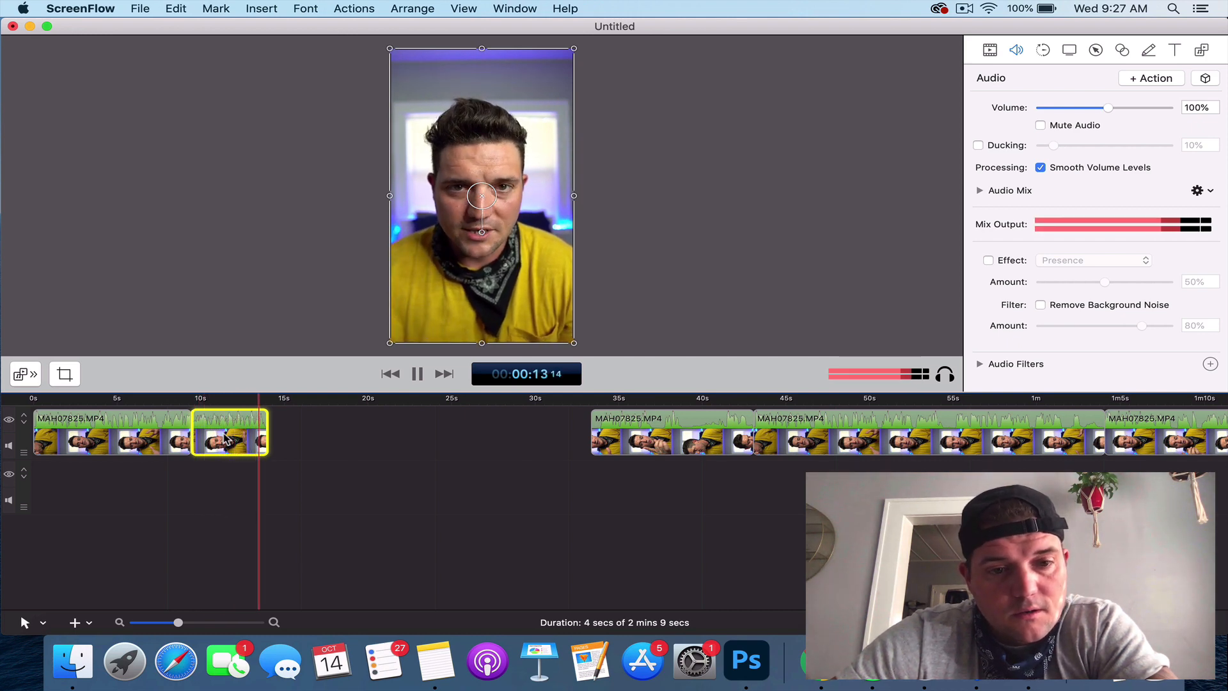
key("space")
left_click(732, 433)
left_click_drag(732, 434, 783, 435)
left_click_drag(663, 436, 424, 437)
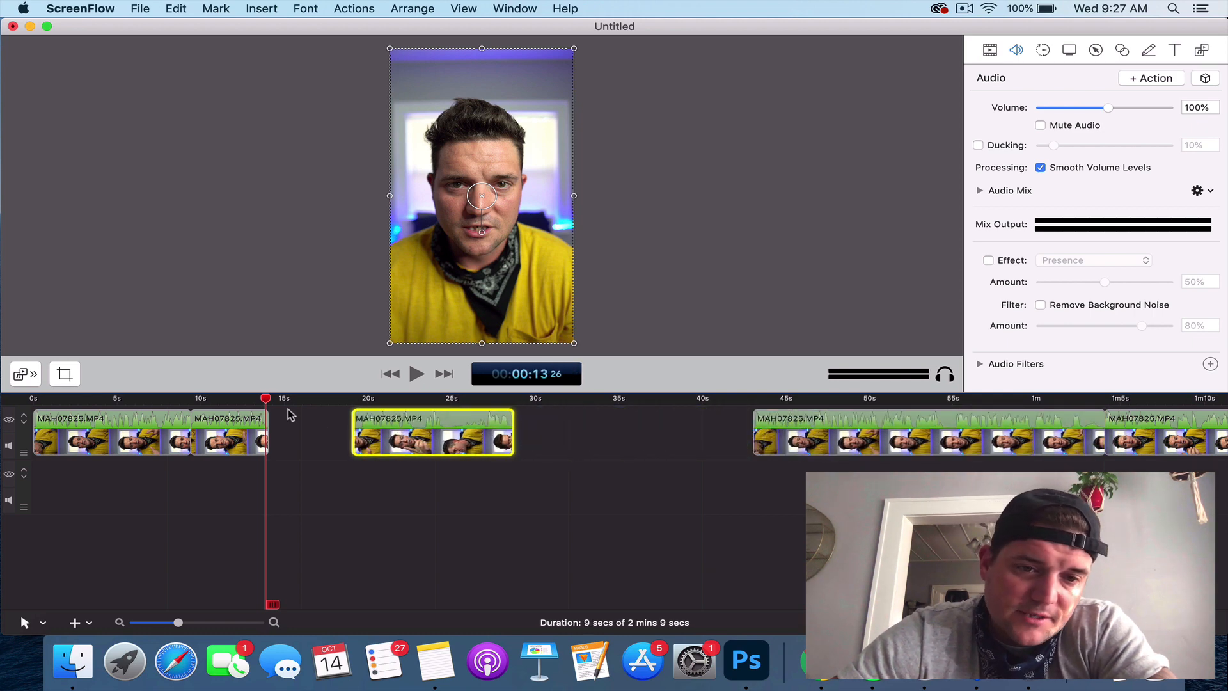
left_click_drag(272, 402, 362, 417)
key("space")
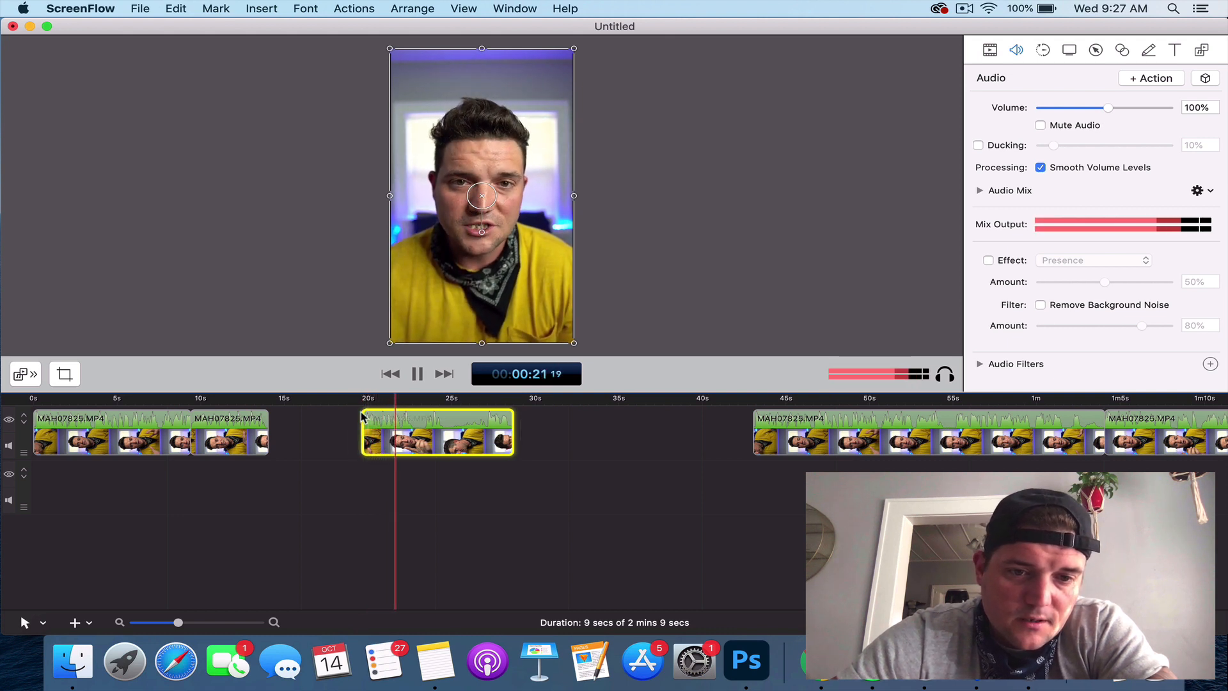
Split the third clip at about 0:22 and move its first part to about 0:17.
key("space")
left_click_drag(417, 399, 414, 400)
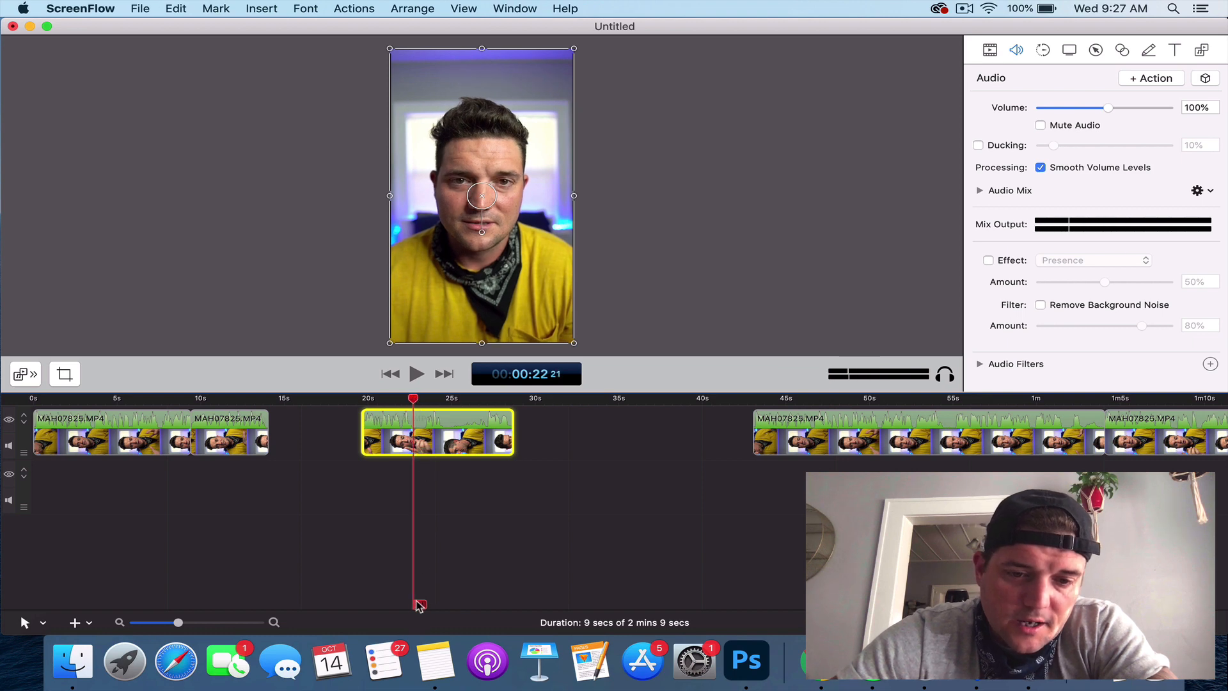
key("t")
left_click_drag(388, 439, 342, 439)
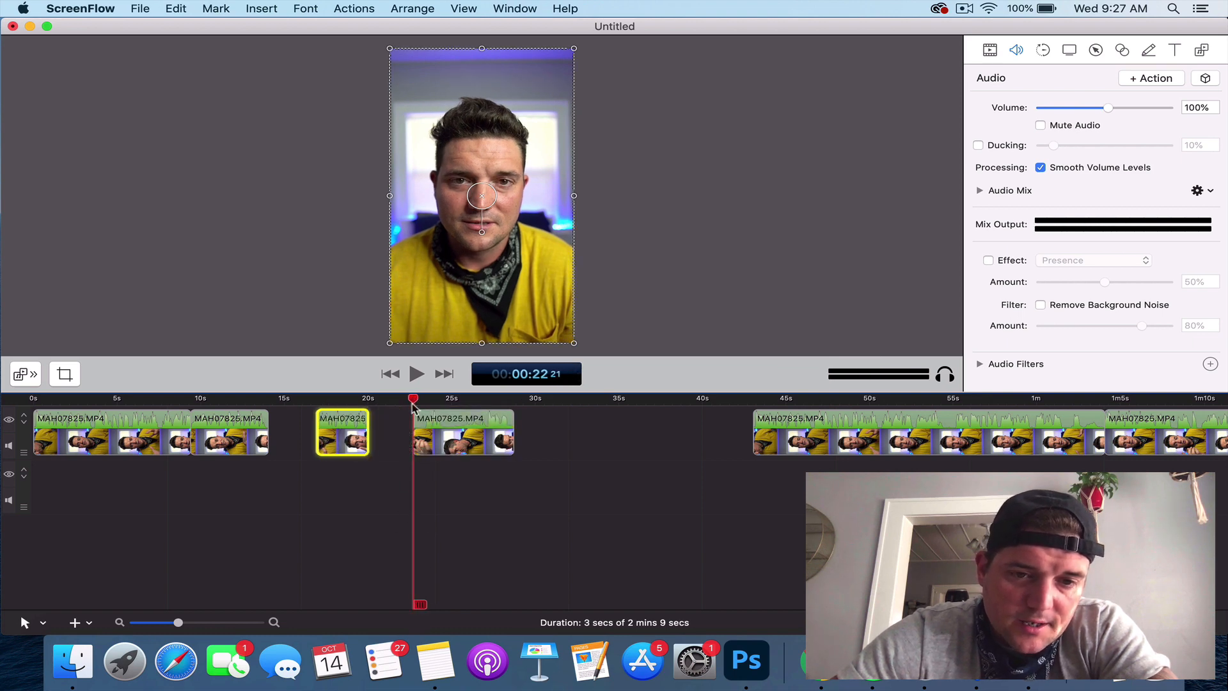
Play the second clip, park it on the lower track at about 0:17 and put the short split-off clip behind the first clip.
left_click(197, 402)
key("space")
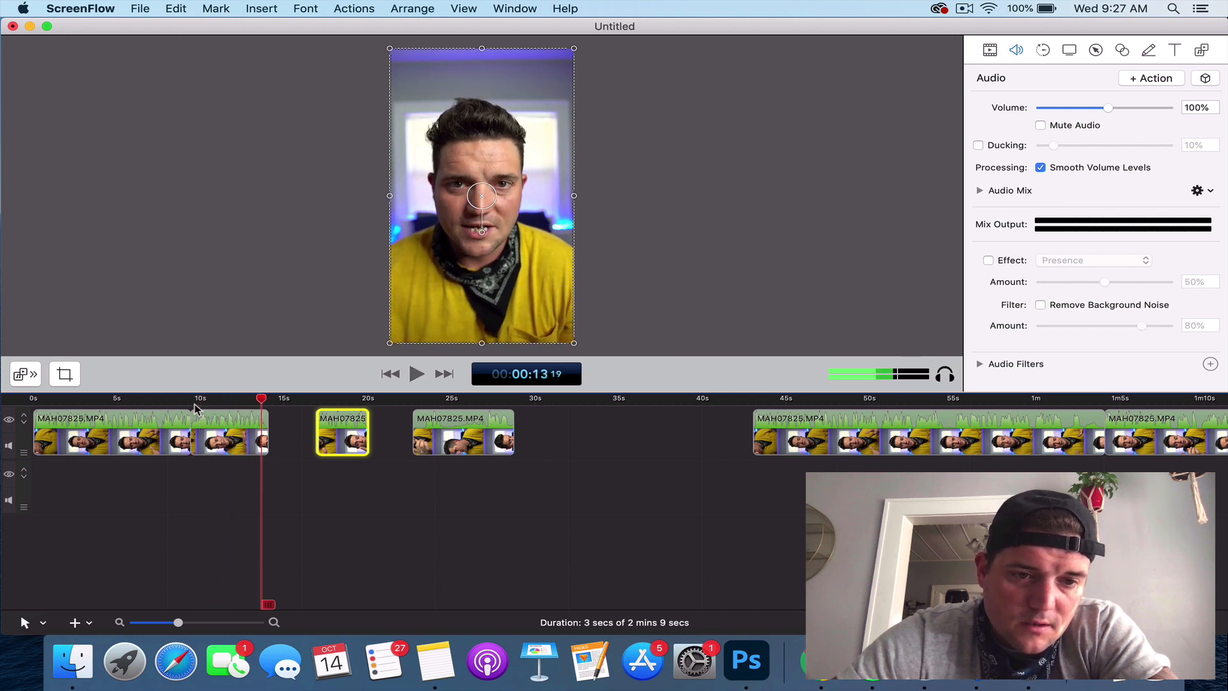
left_click_drag(215, 422, 339, 481)
left_click_drag(339, 427, 174, 400)
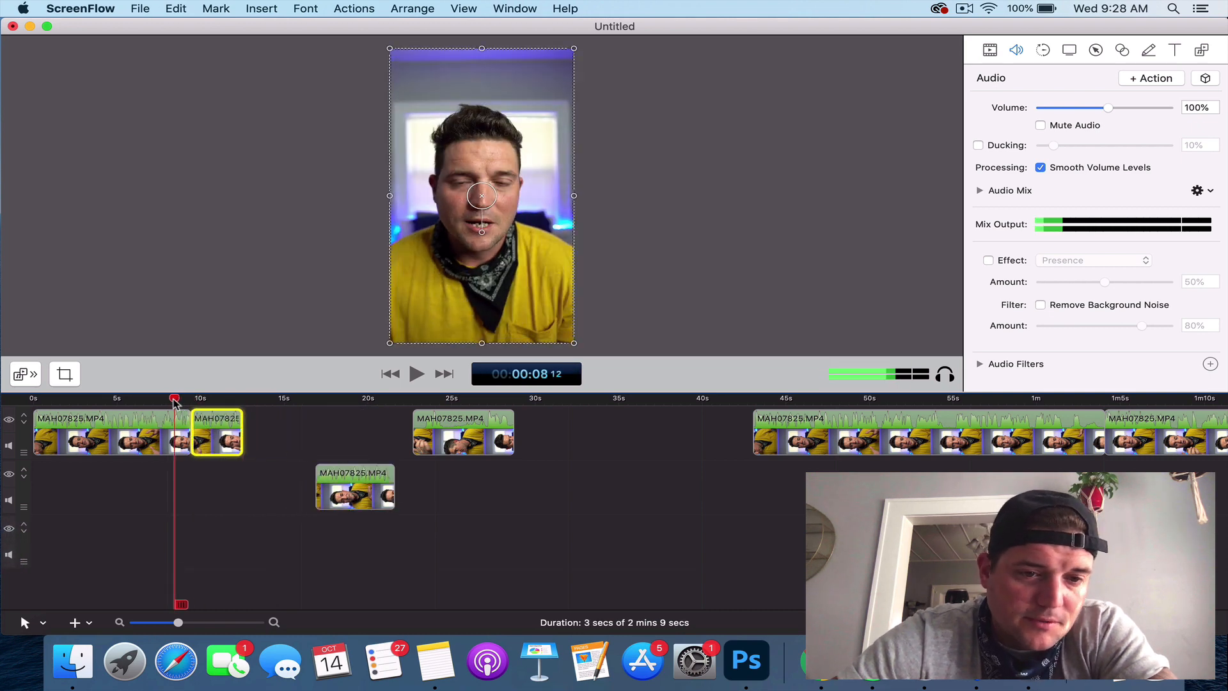
Trim the start of the short clip, extend the first clip's end to meet it and play across the cut.
key("space")
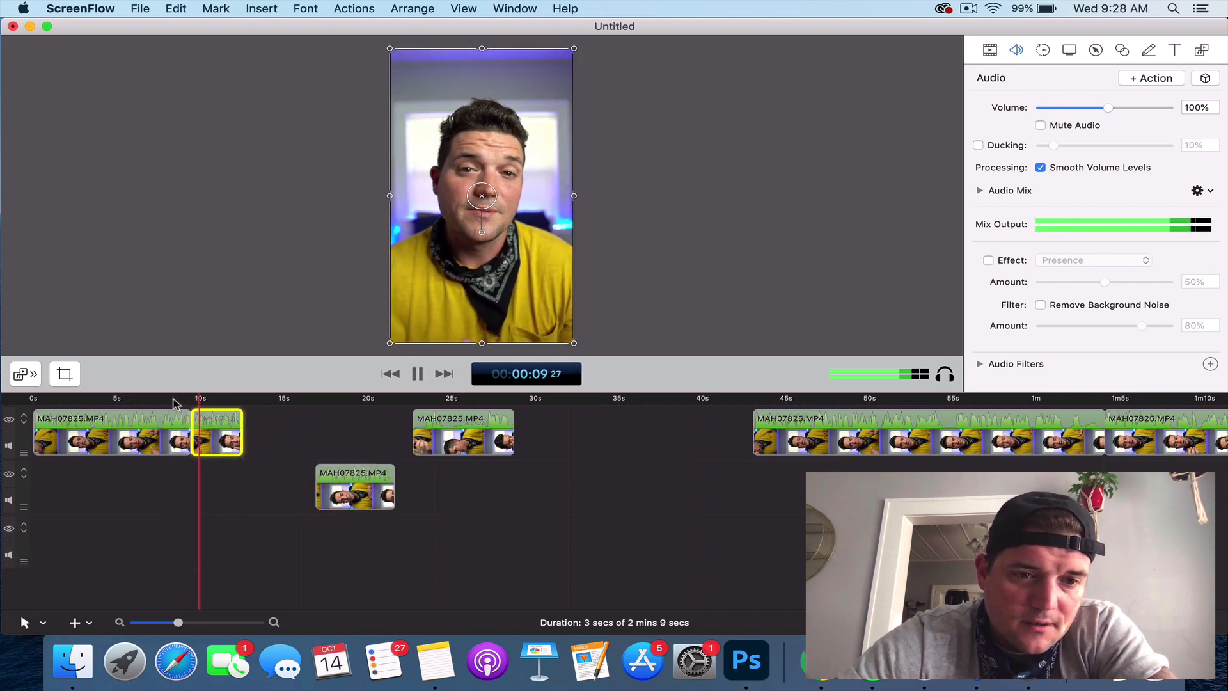
key("space")
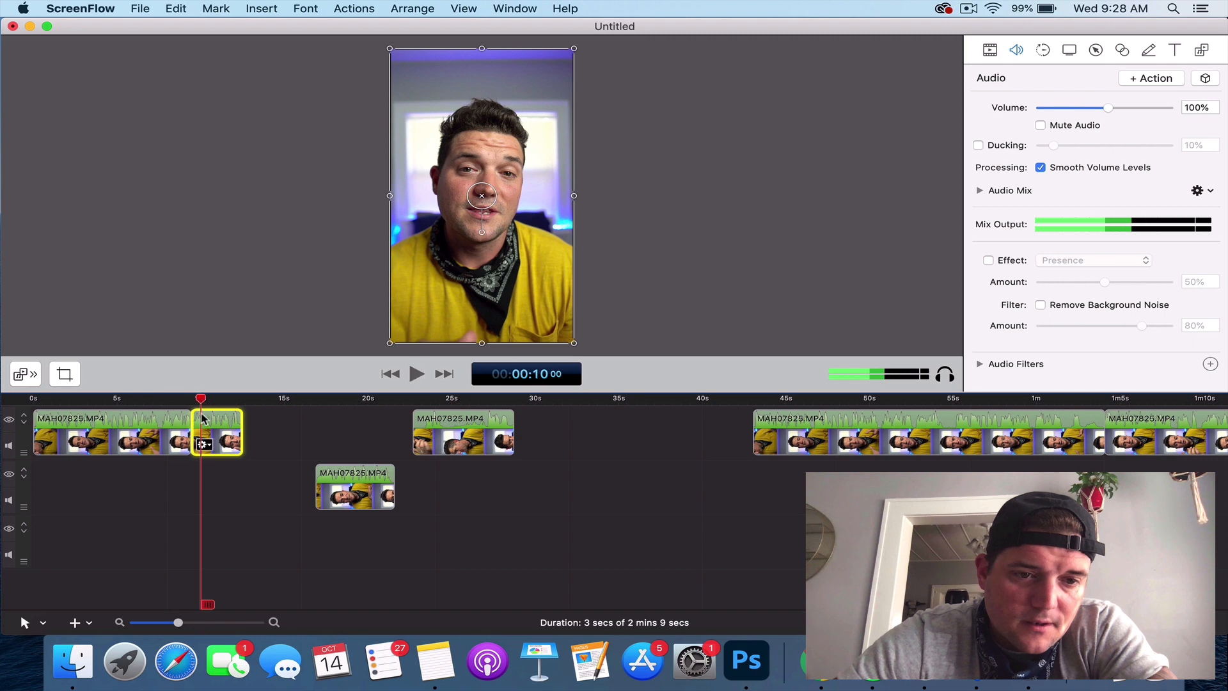
left_click(197, 623)
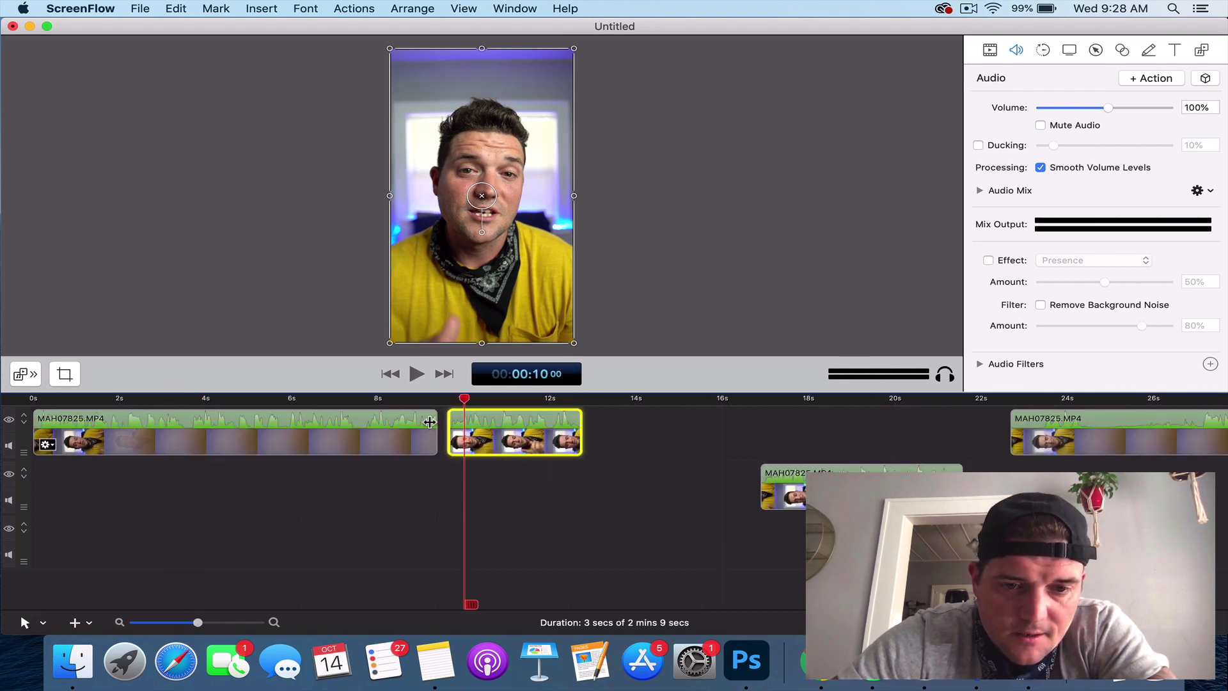
left_click(442, 427)
left_click_drag(445, 399, 386, 398)
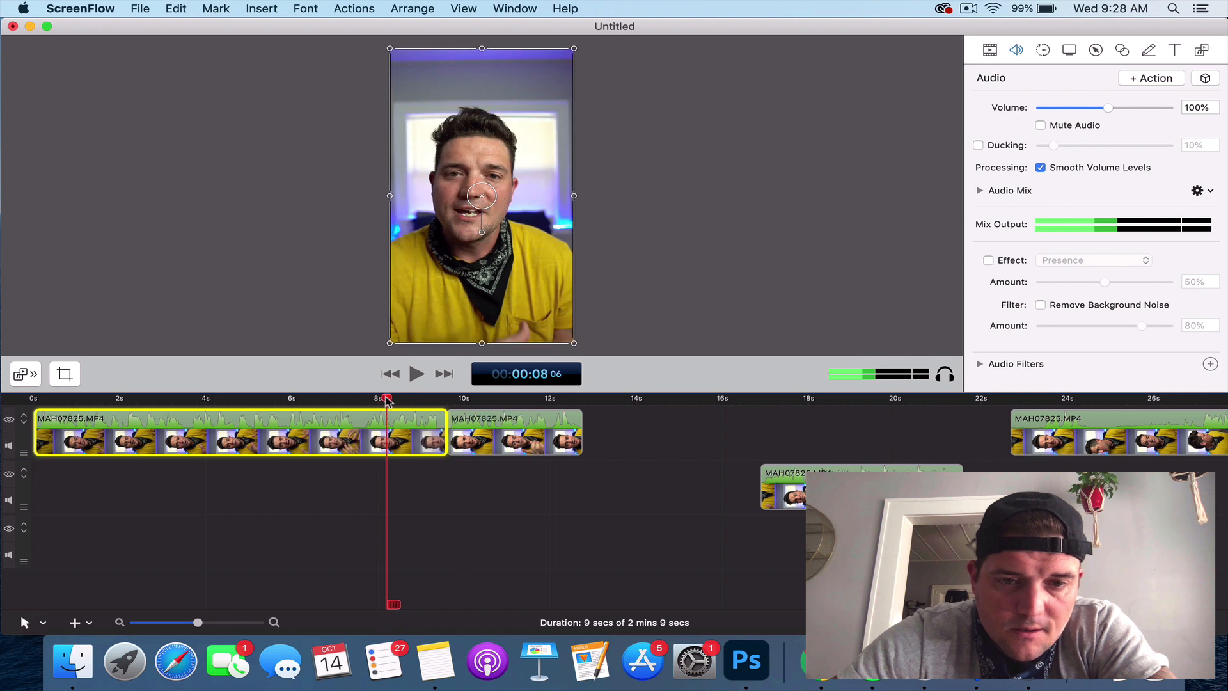
key("space")
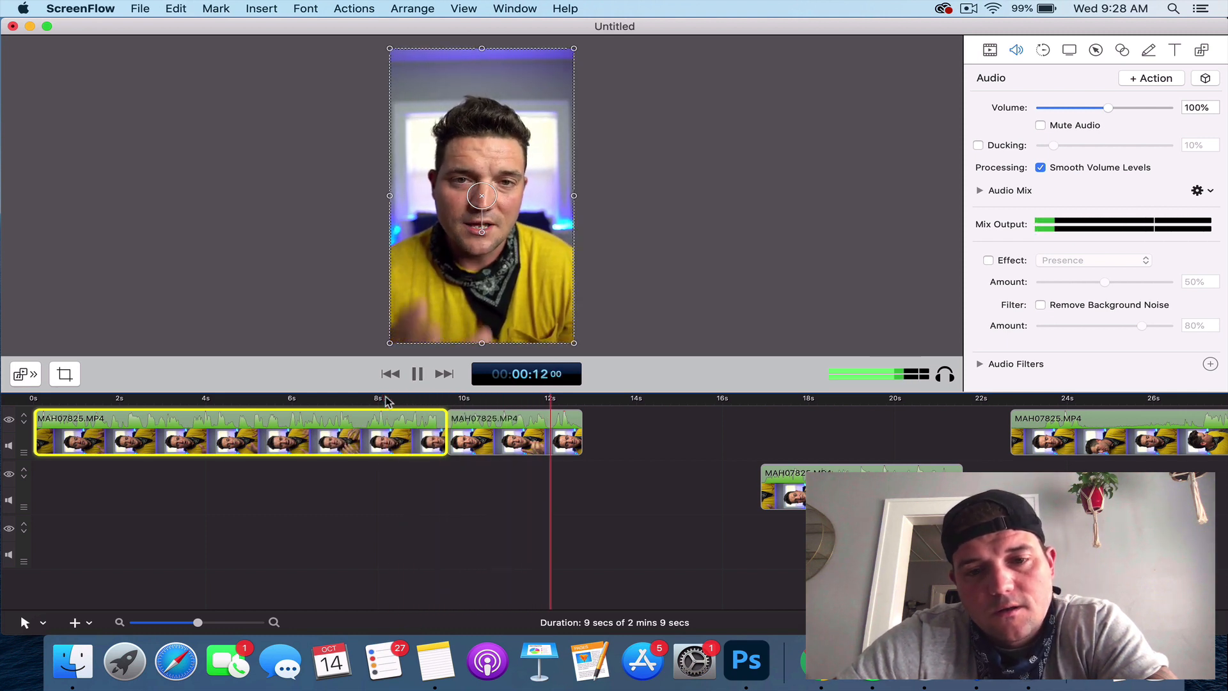
Play the take on the lower track, delete the short clip and place the lower take directly behind the first clip.
left_click_drag(556, 391, 746, 402)
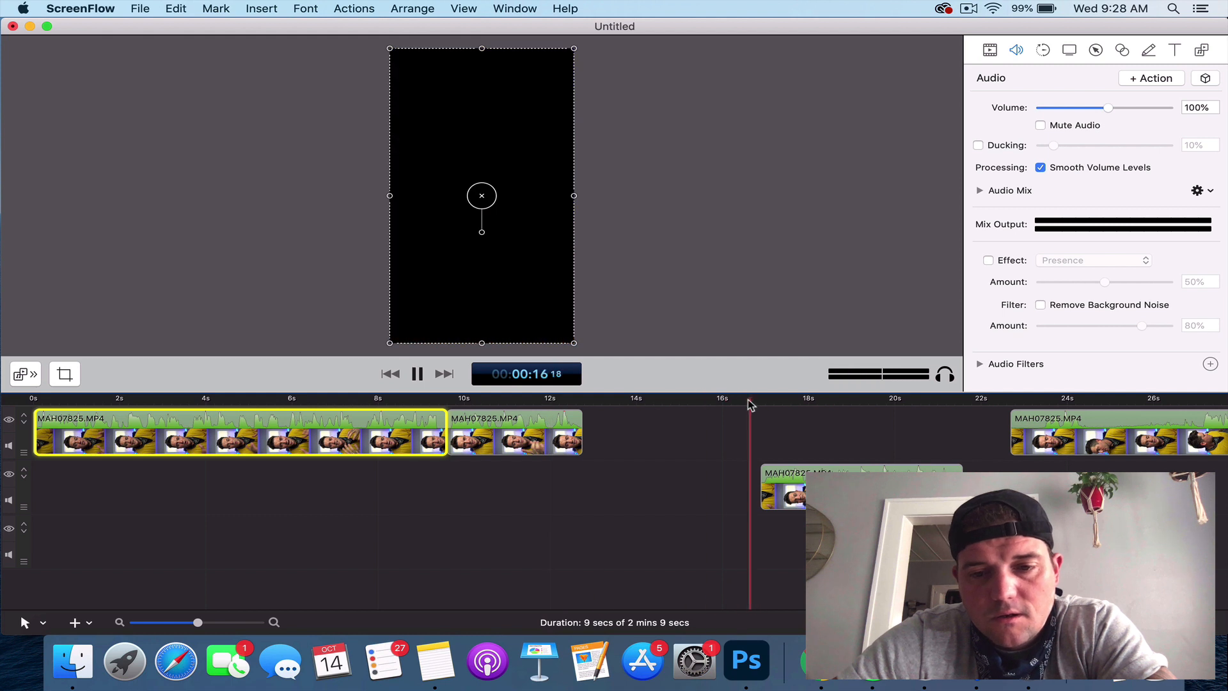
key("space")
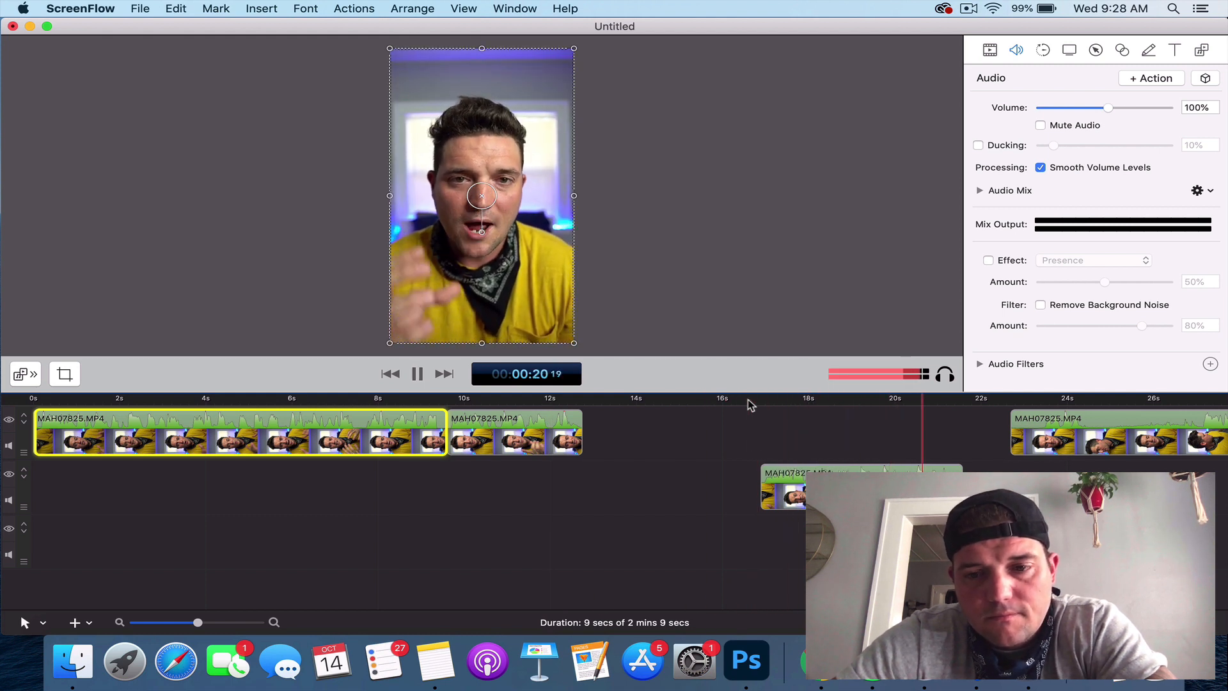
key("space")
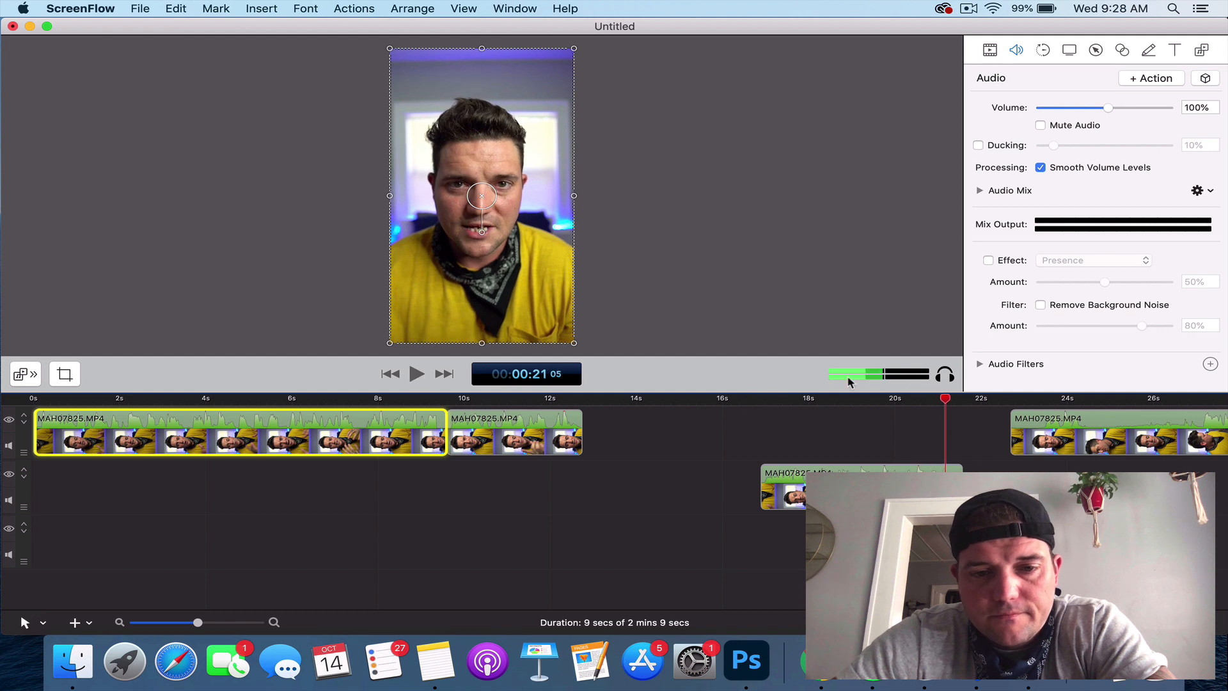
left_click(544, 428)
key("Delete")
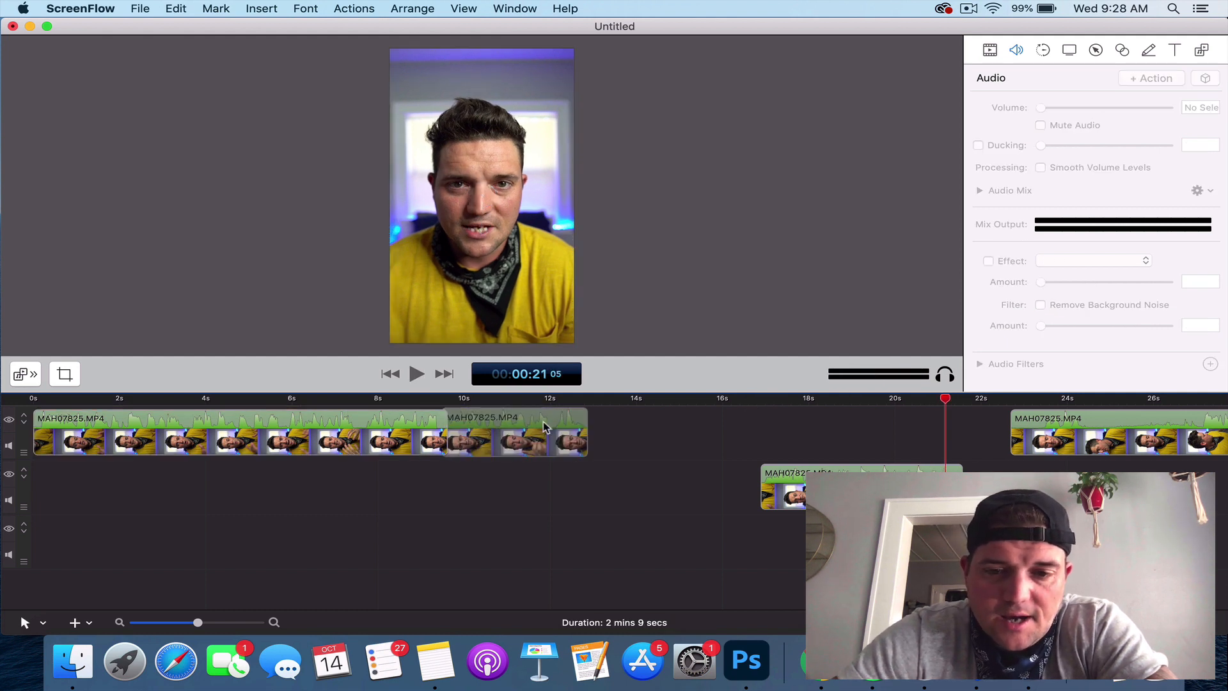
left_click_drag(784, 486, 470, 432)
Trim the start of the third clip, place it at about 0:21, review it and delete it.
left_click_drag(194, 623, 179, 623)
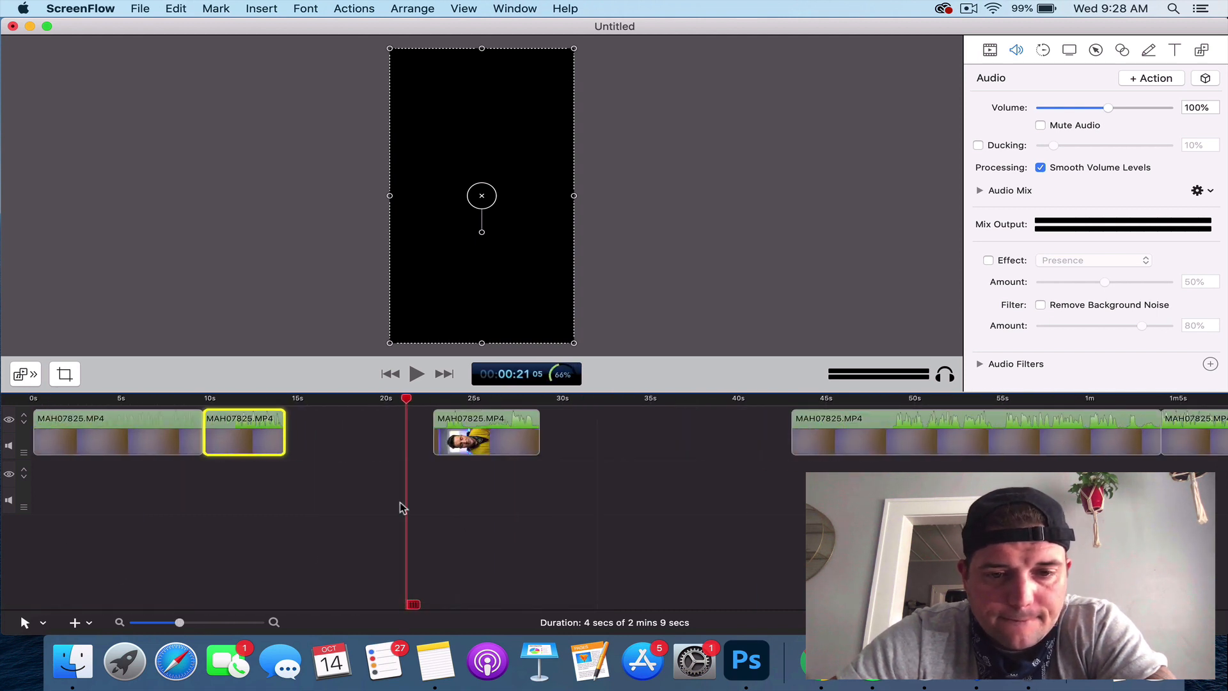
left_click_drag(481, 438, 408, 431)
key("space")
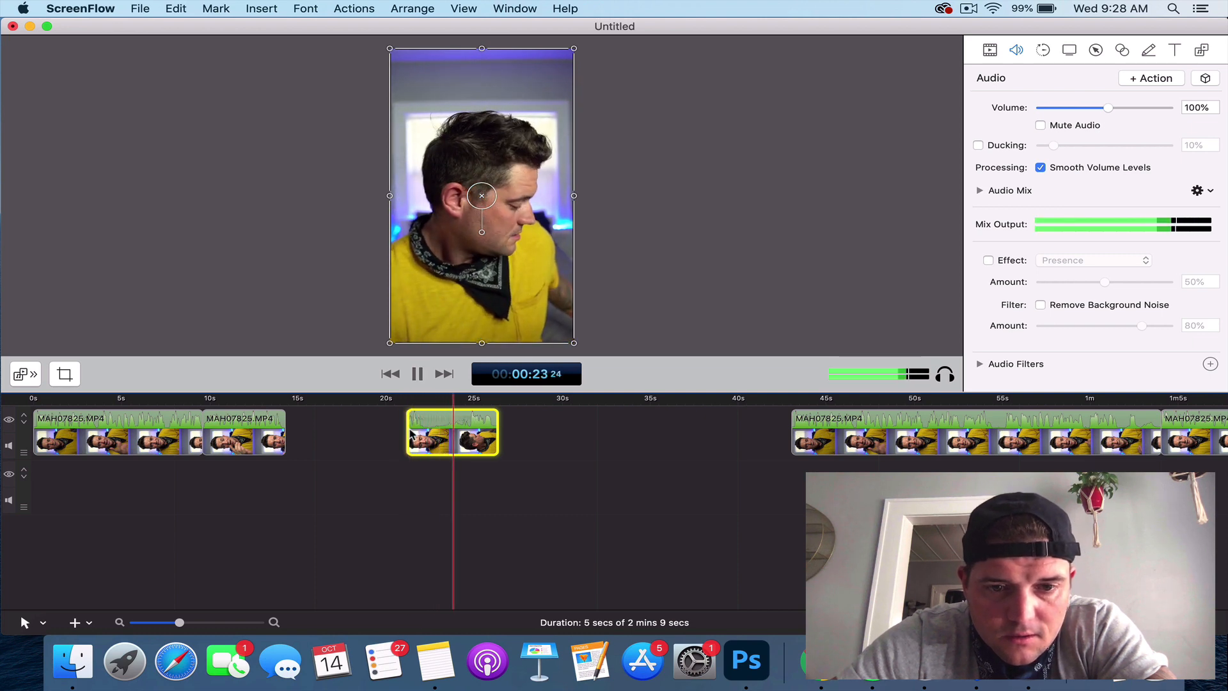
key("space")
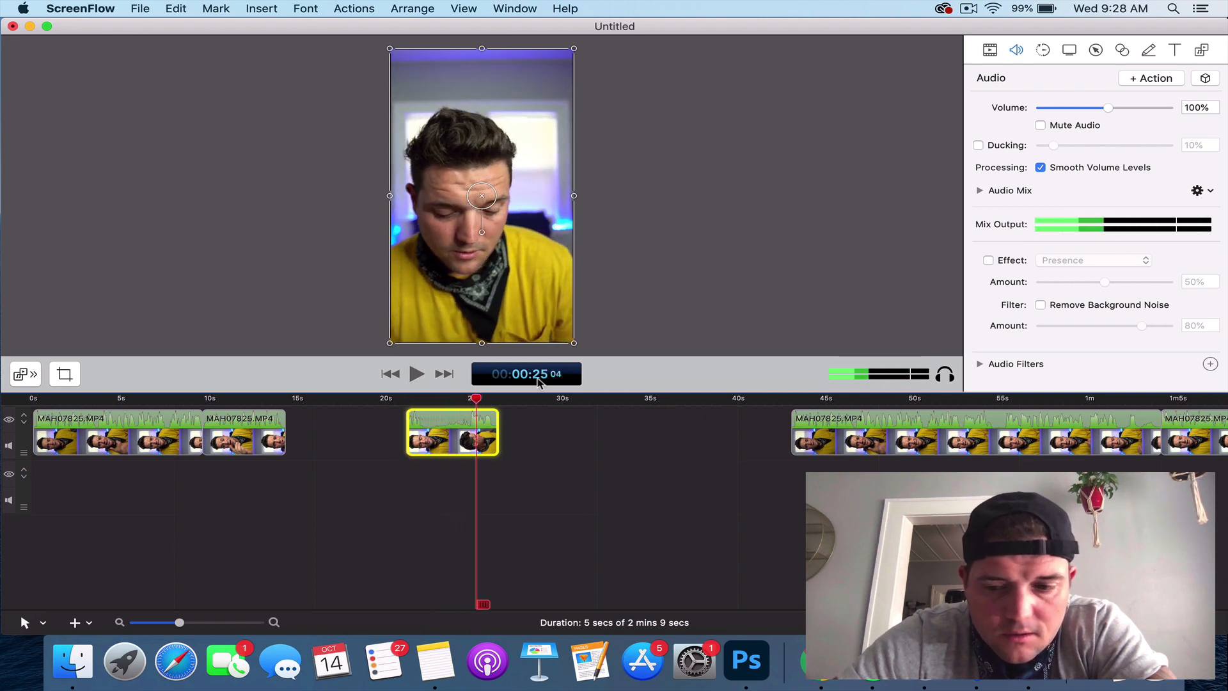
key("Delete")
Move the next long clip to about 0:25, play it through and delete it.
left_click_drag(1052, 432, 739, 427)
key("space")
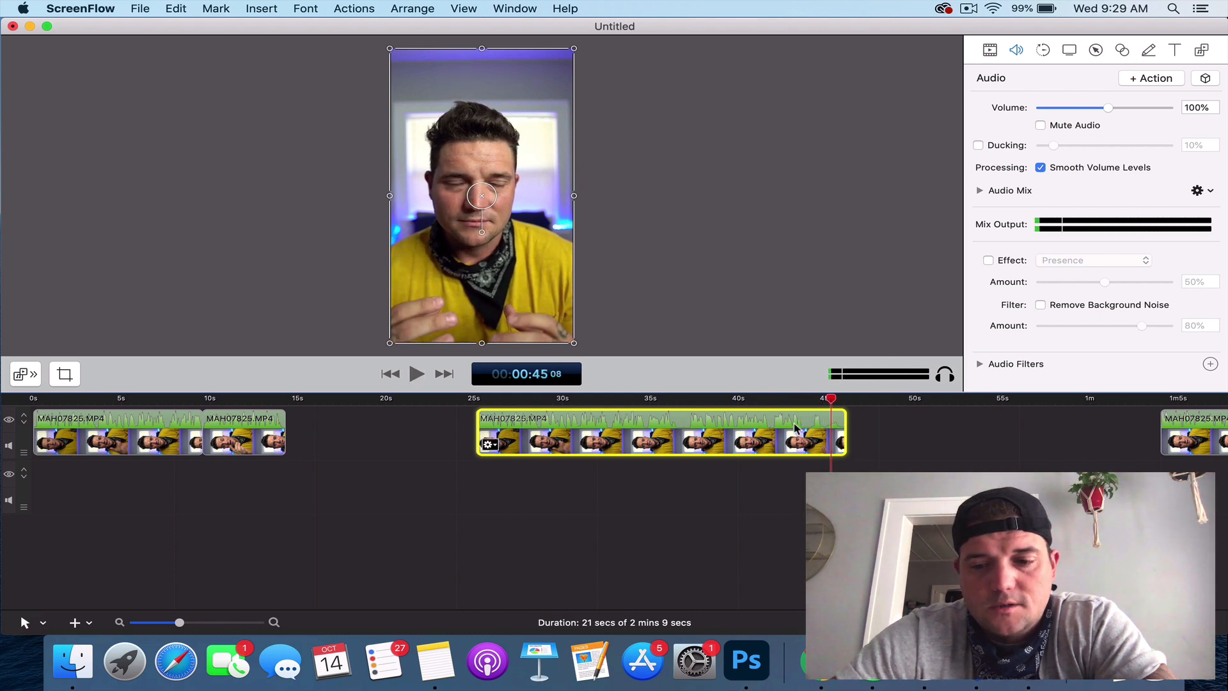
key("Delete")
Move the following 15-second clip to about 0:45, play it until about 0:55 and delete it.
left_click_drag(1211, 430, 842, 432)
key("space")
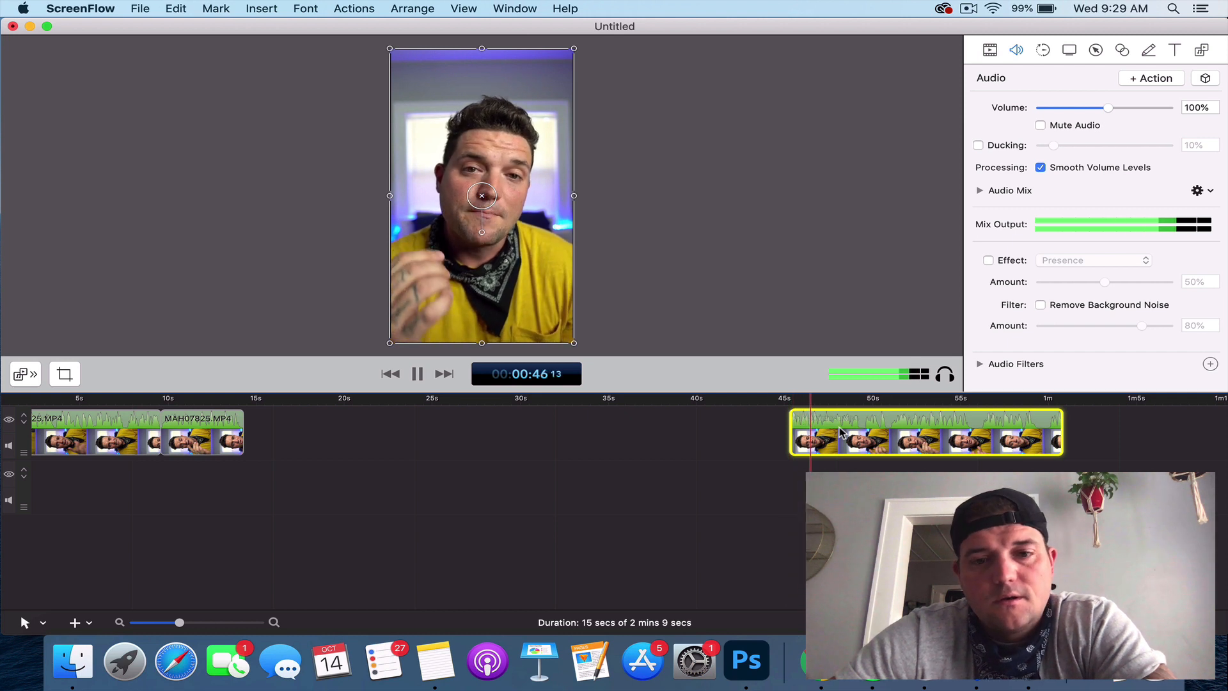
left_click_drag(179, 623, 157, 623)
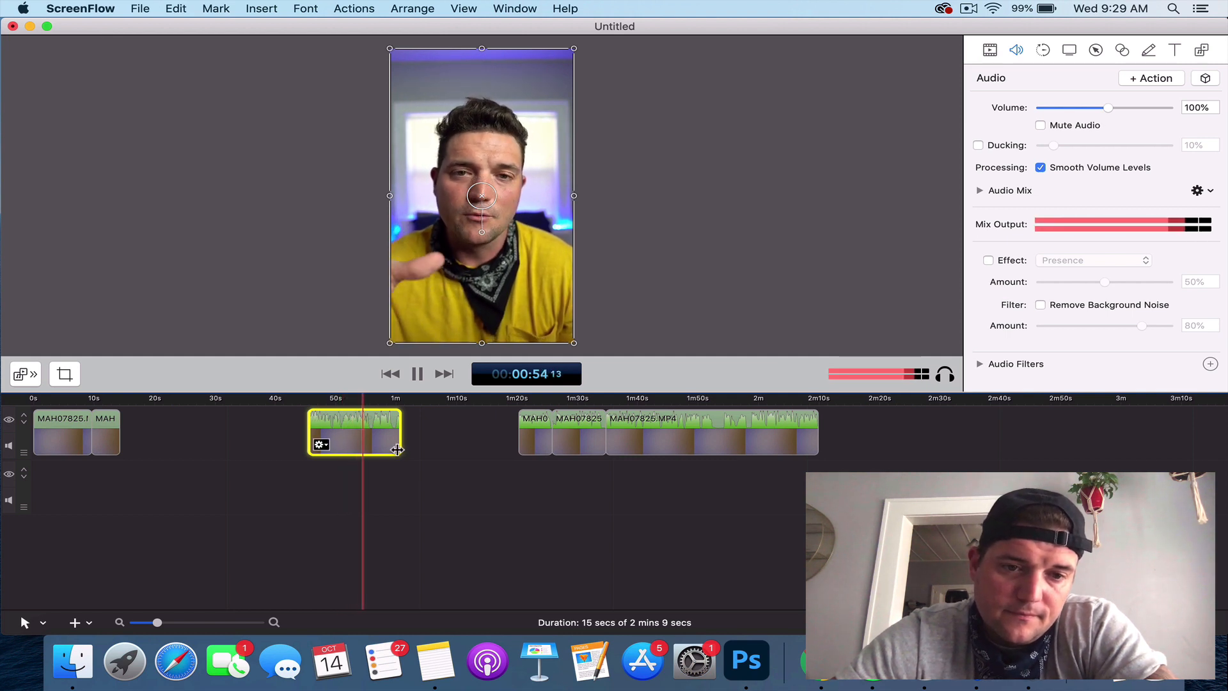
key("space")
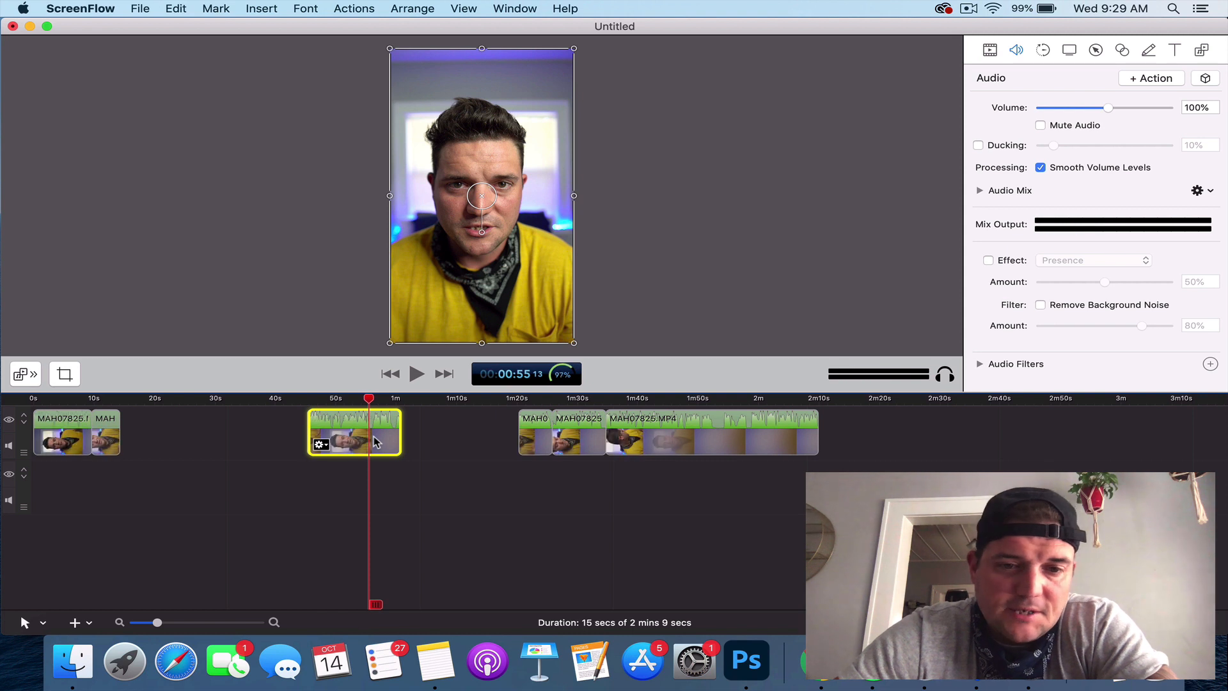
key("Delete")
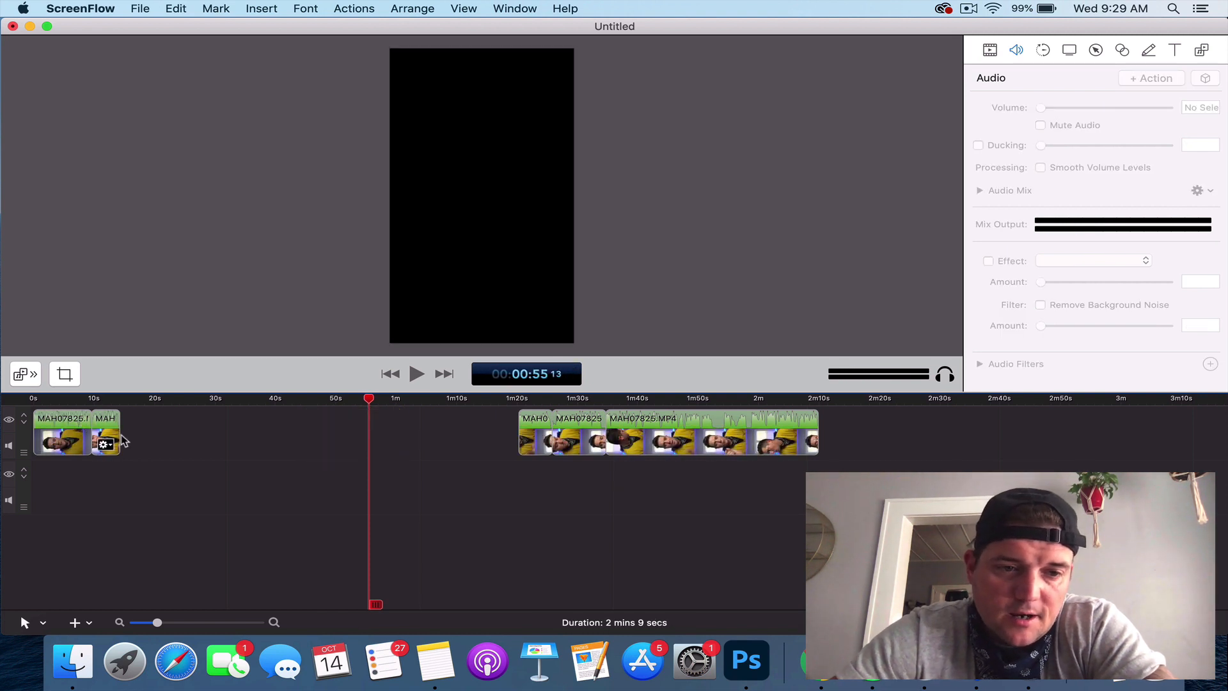
Move the remaining three clips to about 0:33, play the first of them and place it directly behind the second clip.
left_click_drag(951, 434, 240, 420)
left_click_drag(371, 398, 234, 401)
left_click(193, 477)
key("space")
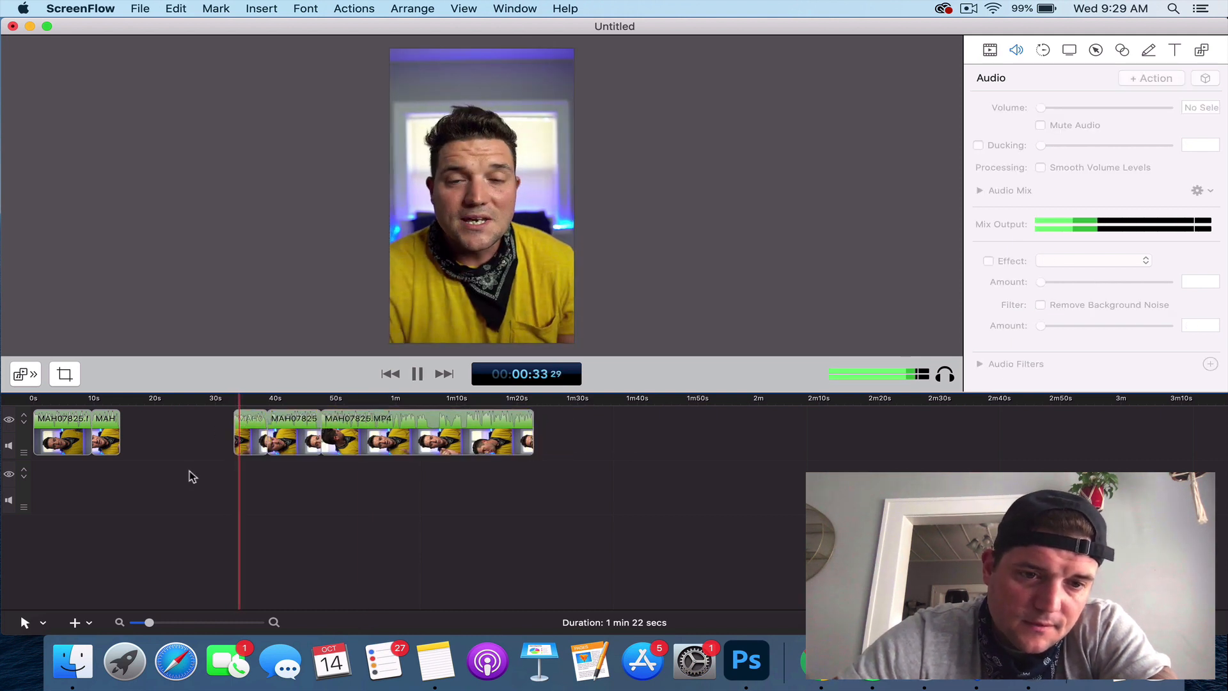
left_click_drag(236, 404, 232, 404)
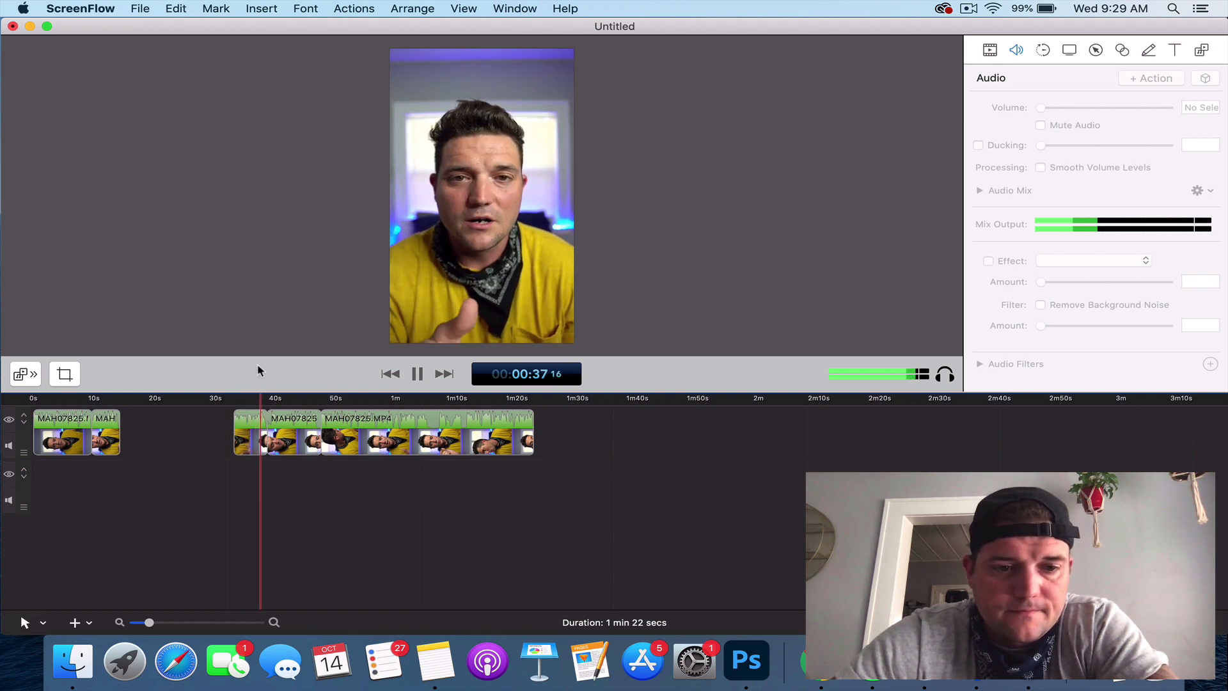
left_click_drag(251, 435, 138, 435)
key("space")
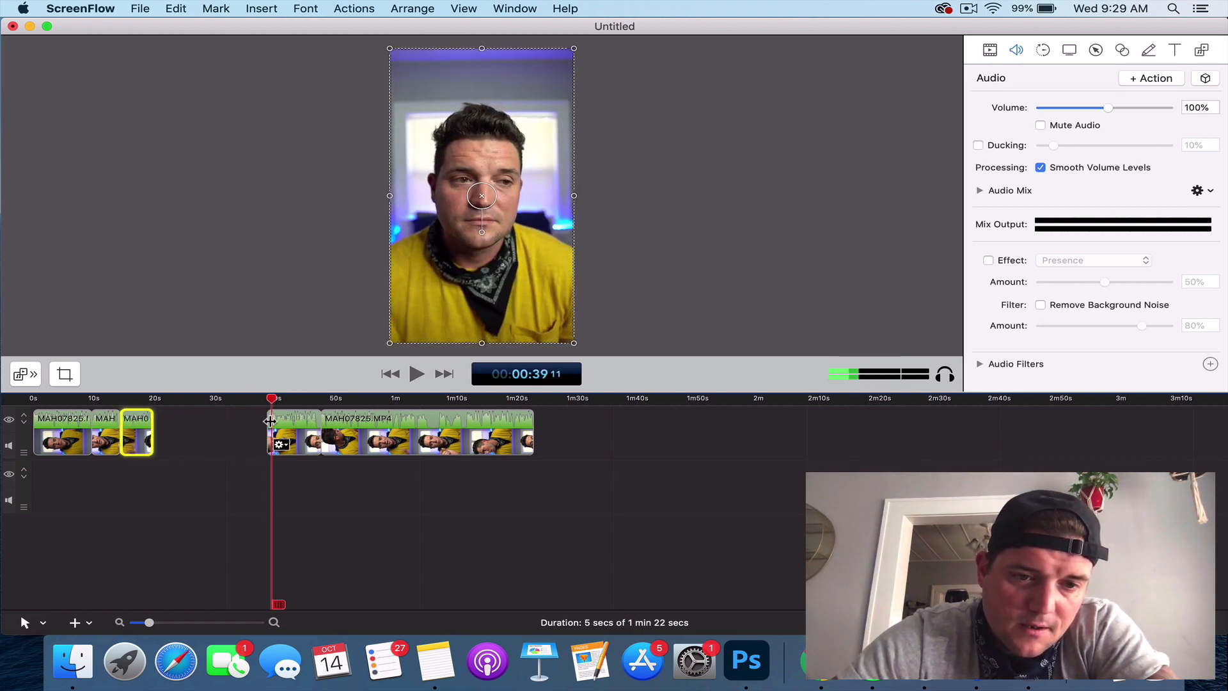
Trim the next clip's start slightly, play to about 0:56, split the last clip there and place its first part behind the third clip.
left_click(270, 422)
key("space")
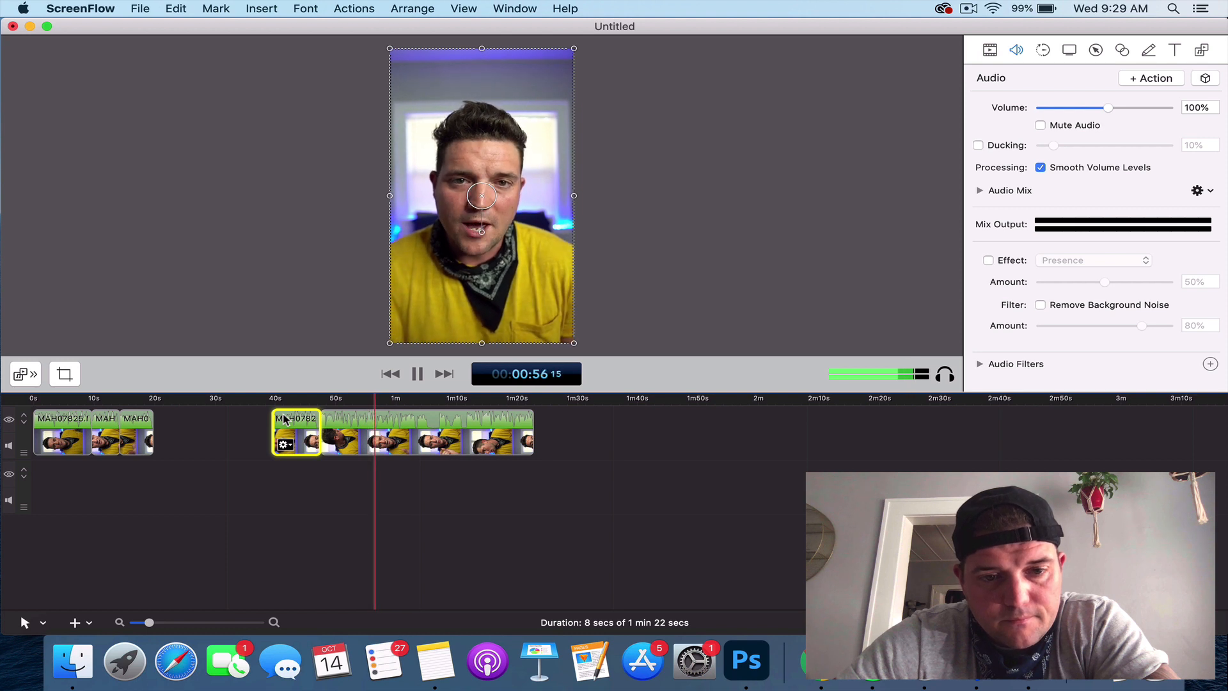
left_click(330, 442)
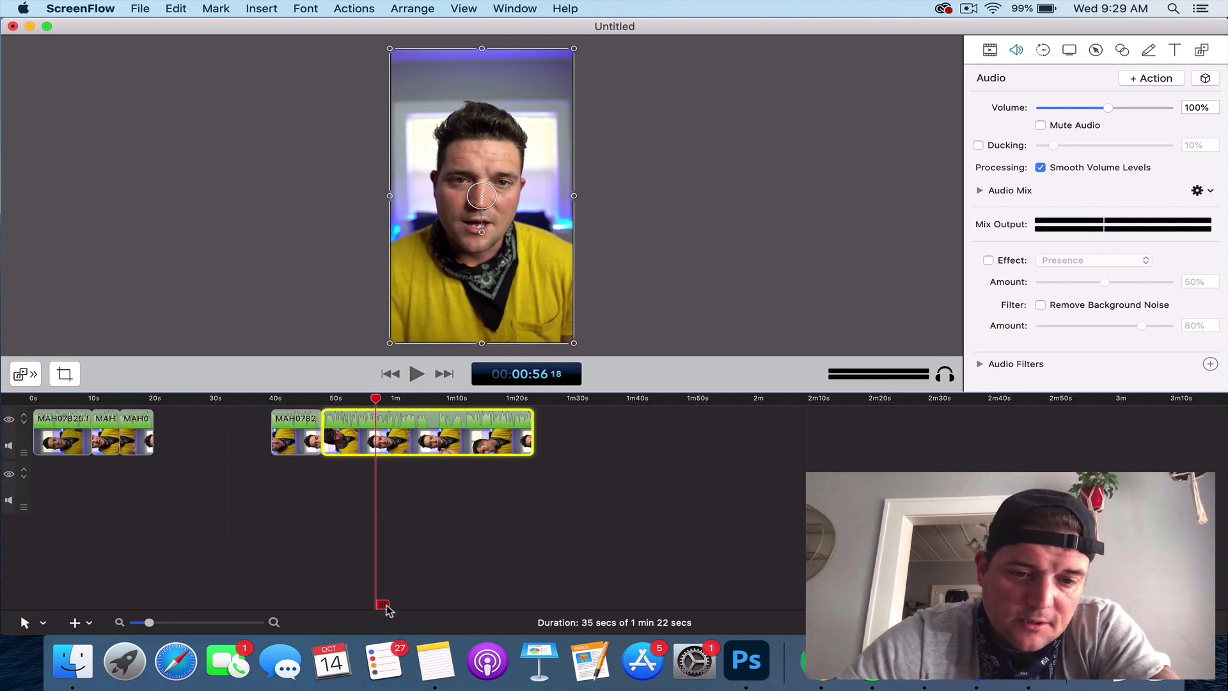
key("t")
left_click_drag(353, 453, 186, 455)
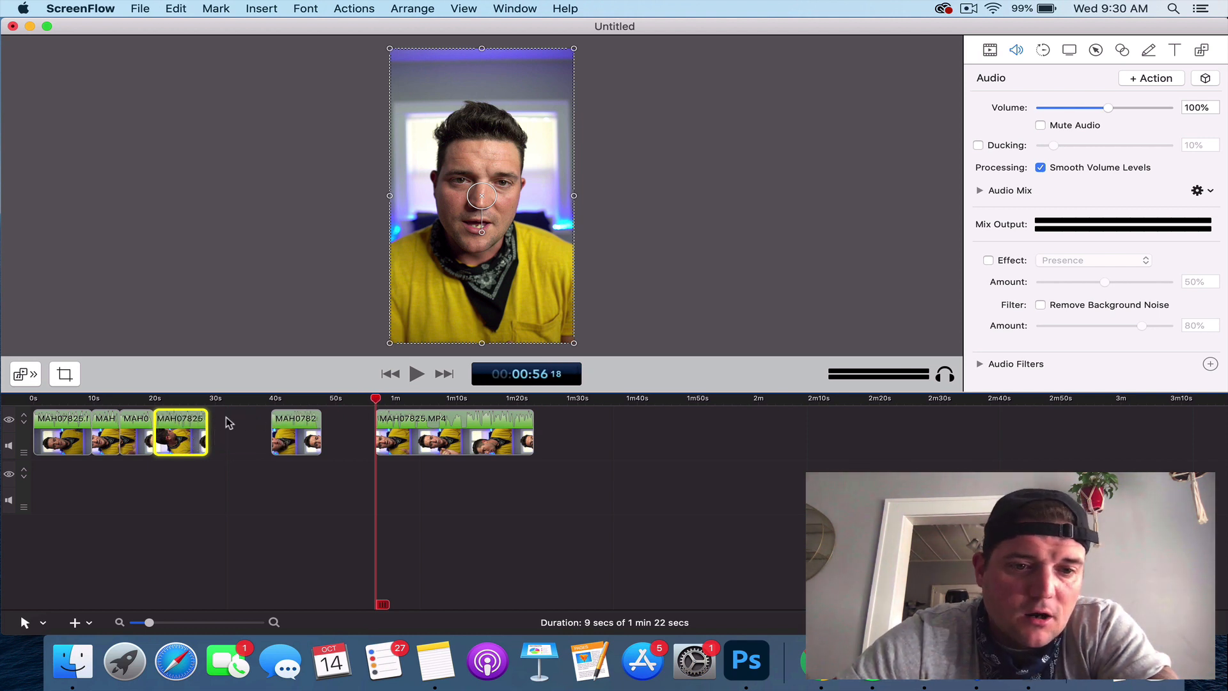
Delete the two leftover clips after the four assembled ones.
left_click(224, 433)
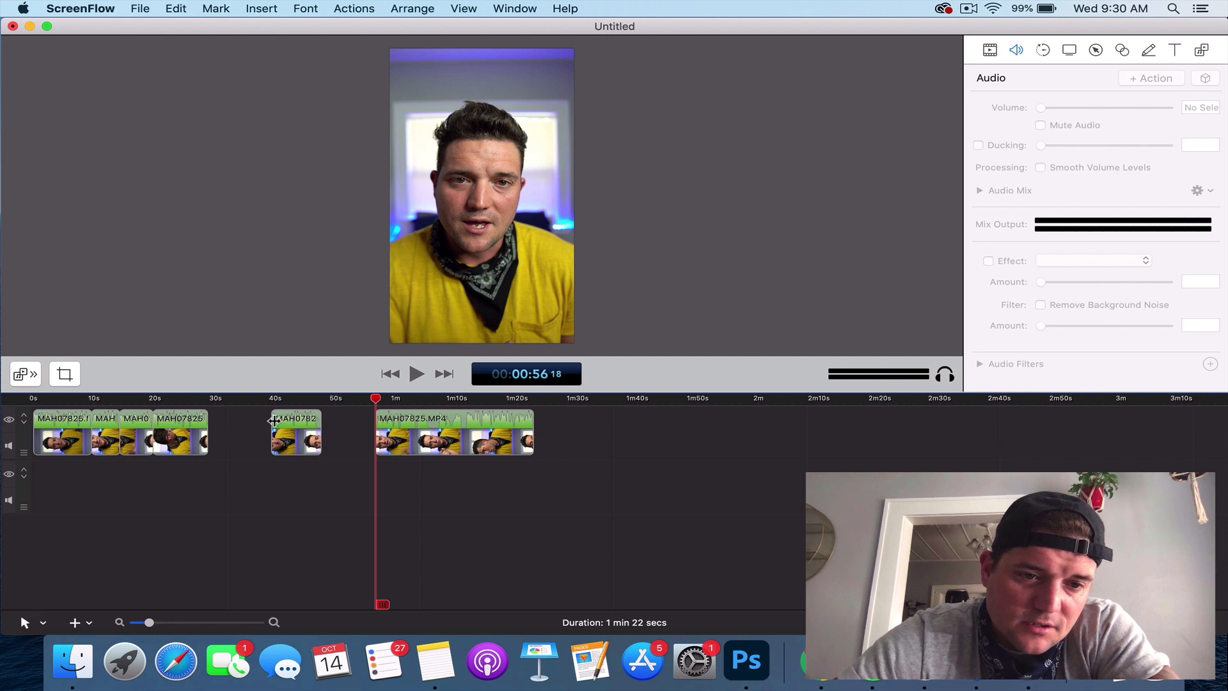
left_click_drag(238, 420, 433, 422)
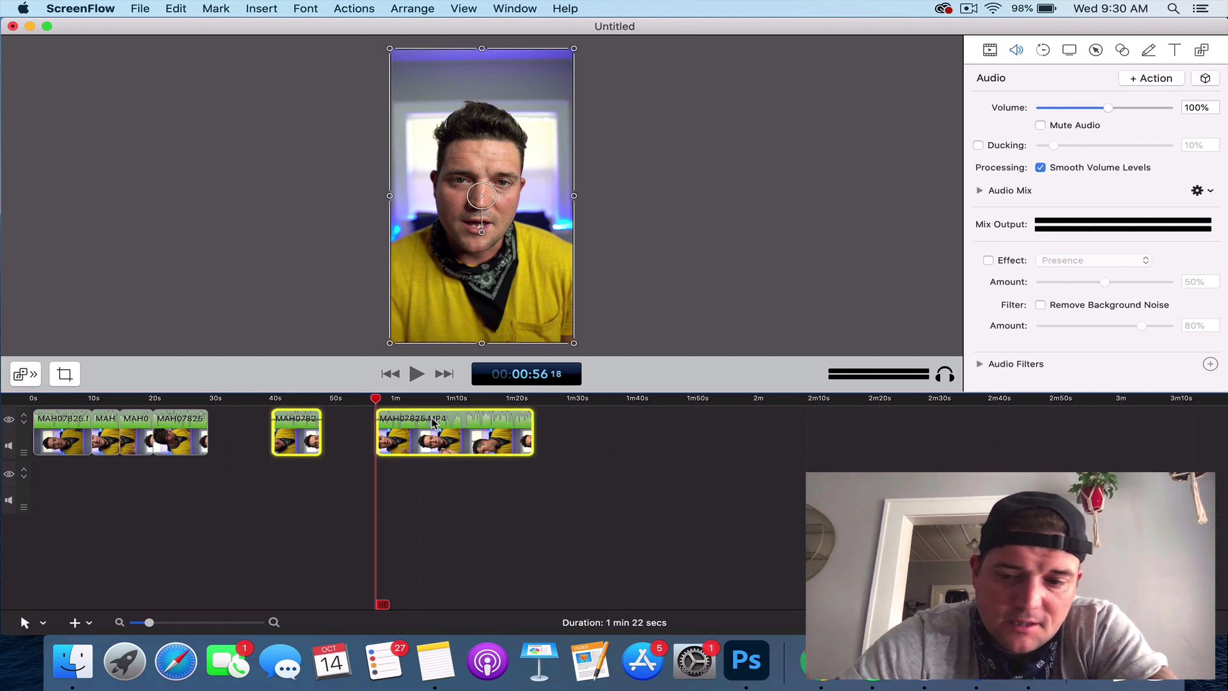
key("Delete")
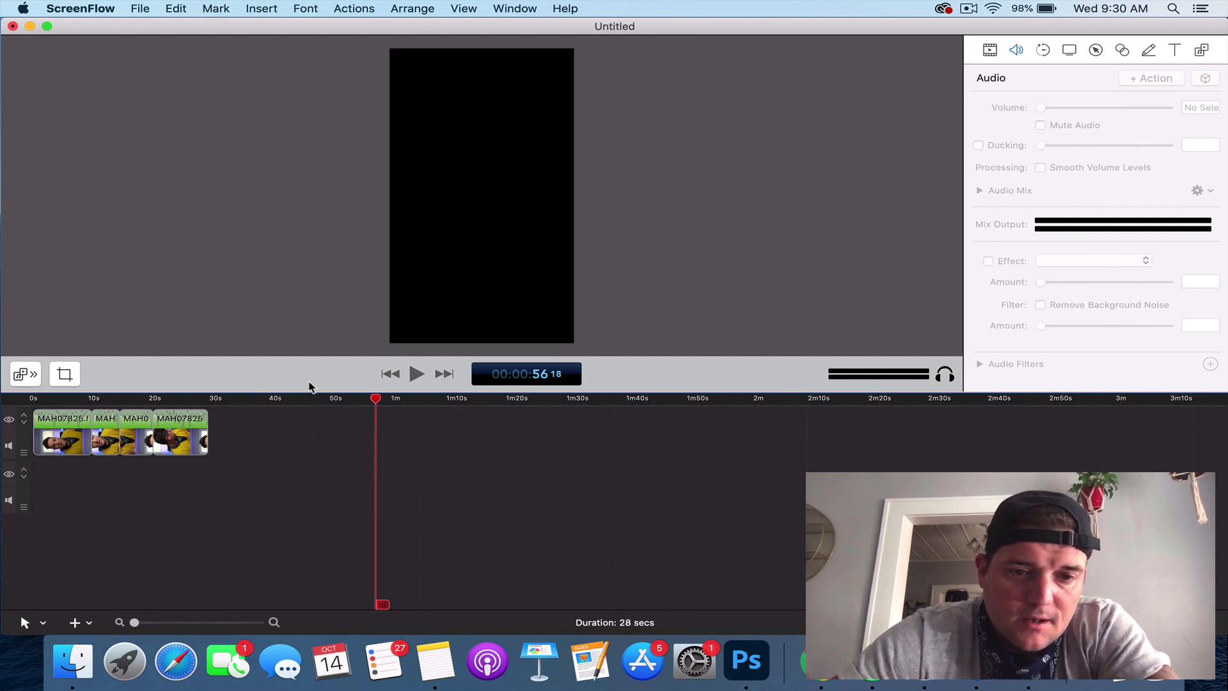
Cut the first six frames off the first clip, move it to the start of the timeline and return the playhead to 0:00.
left_click_drag(377, 402, 255, 403)
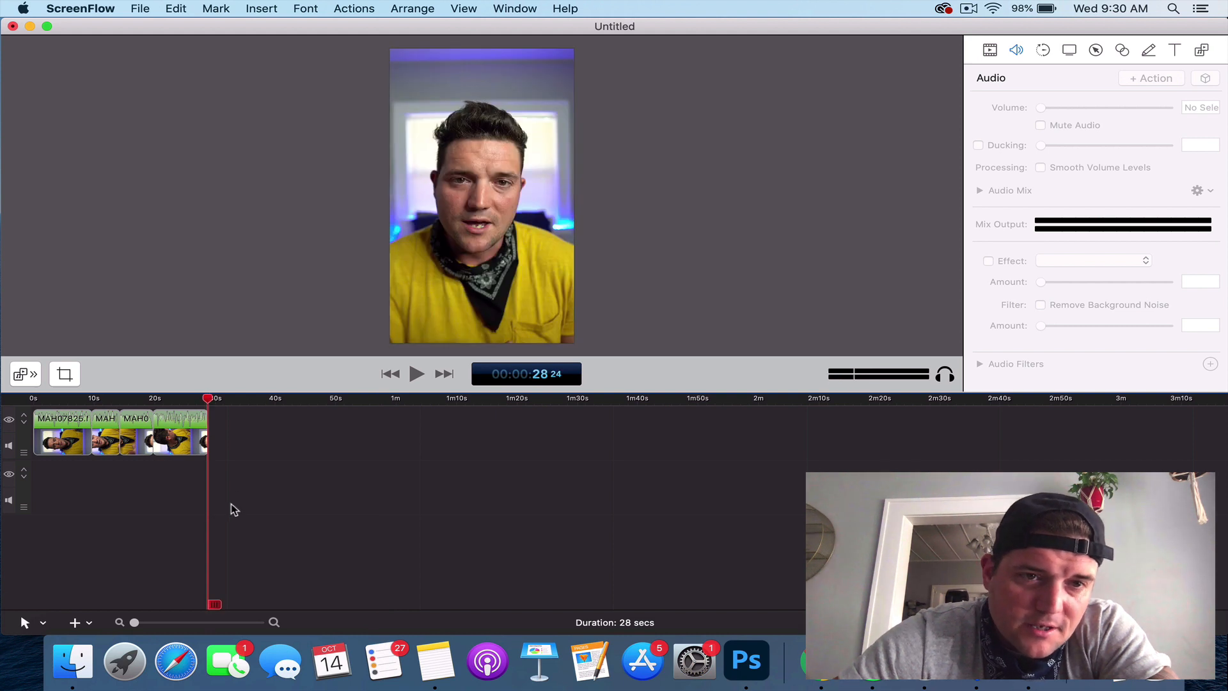
left_click(189, 622)
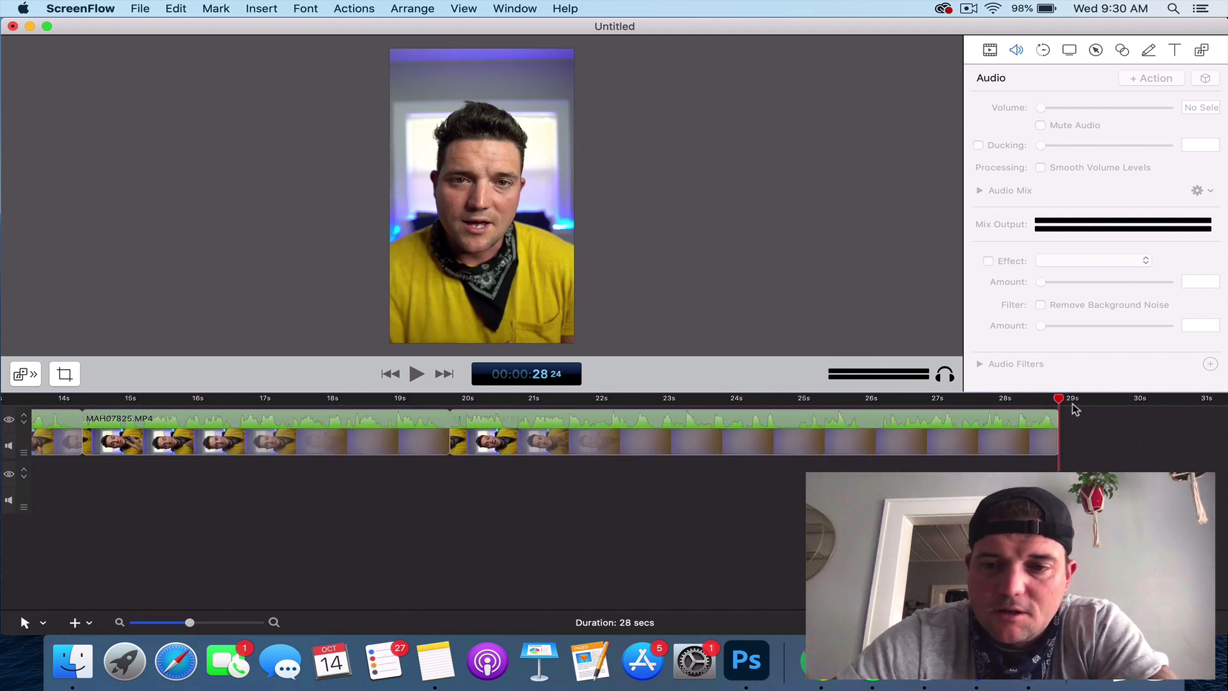
left_click_drag(1062, 400, 48, 403)
left_click(48, 445)
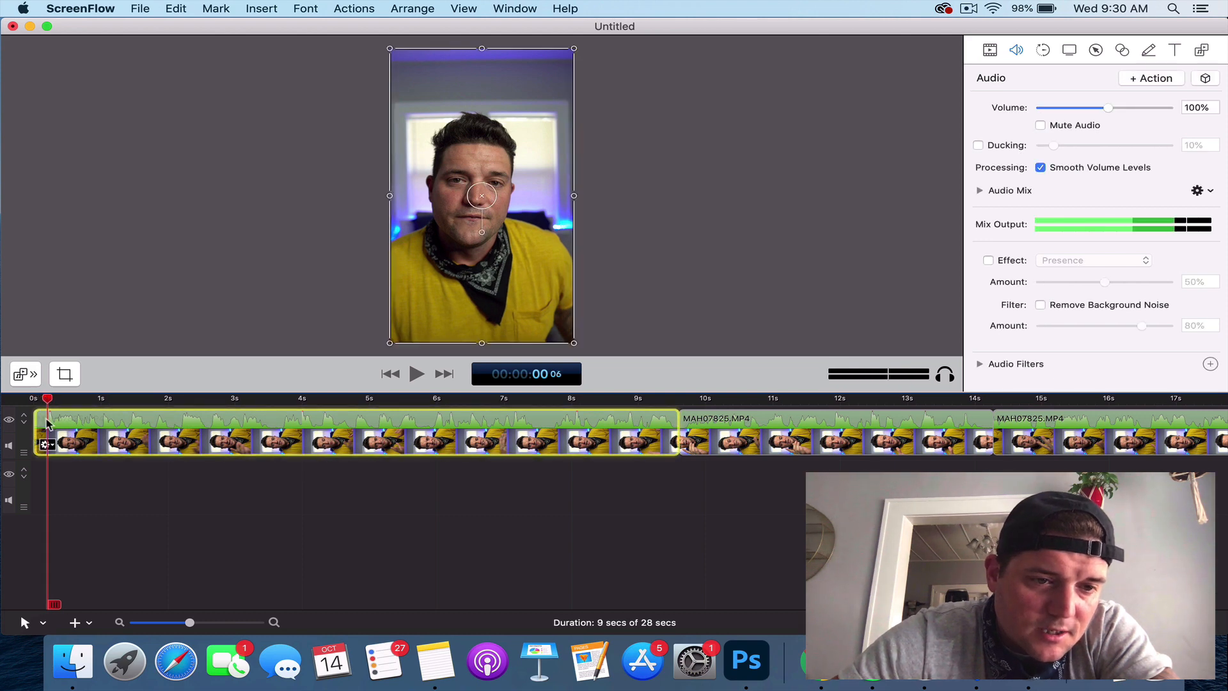
left_click(55, 606)
key("Delete")
left_click_drag(130, 431, 116, 430)
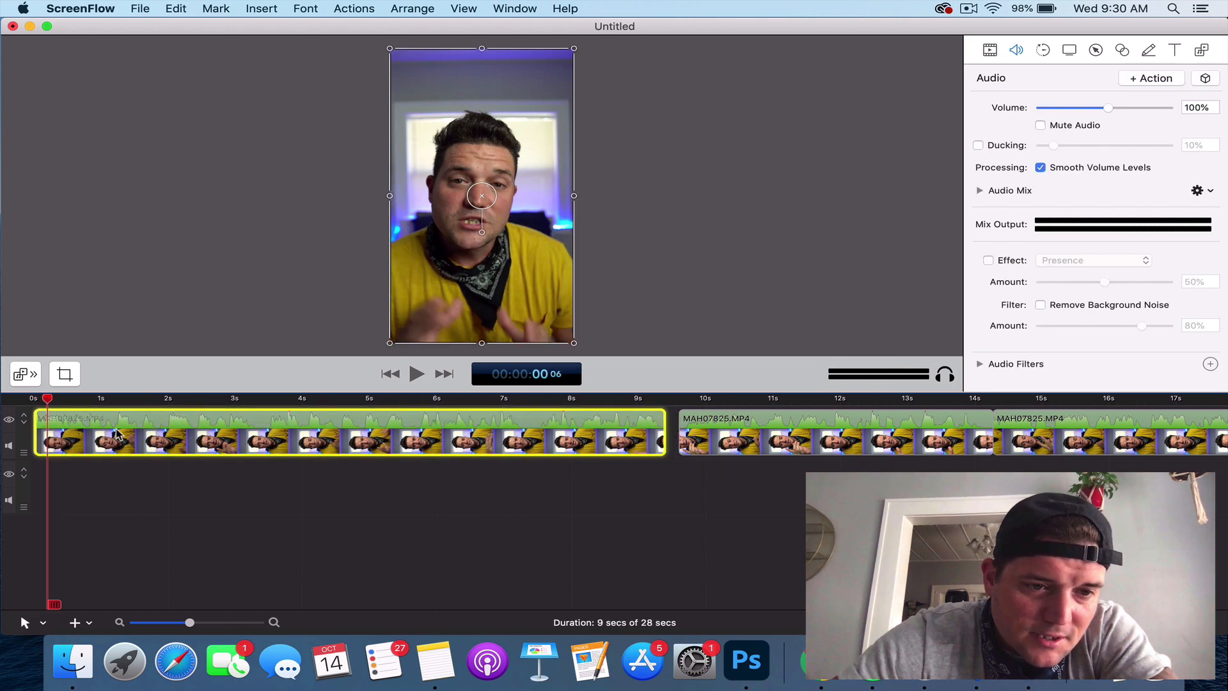
left_click_drag(40, 403, 33, 401)
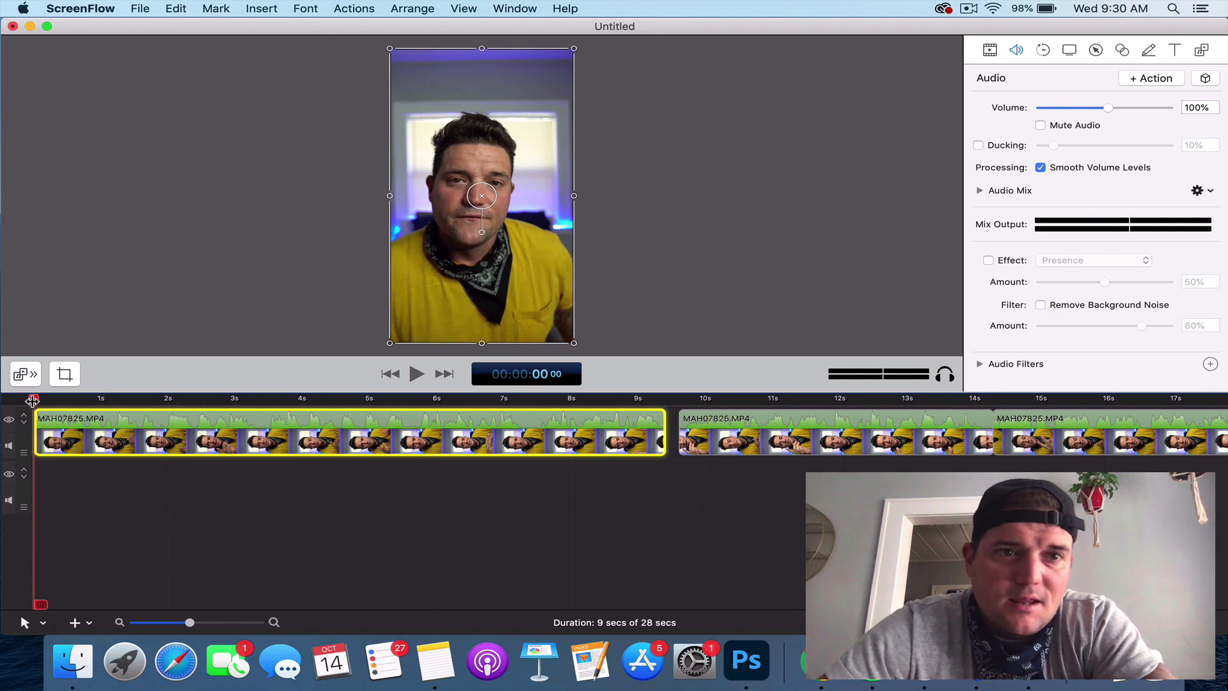
Play the first clip to its end at about 0:09 and move the second clip directly behind it.
key("space")
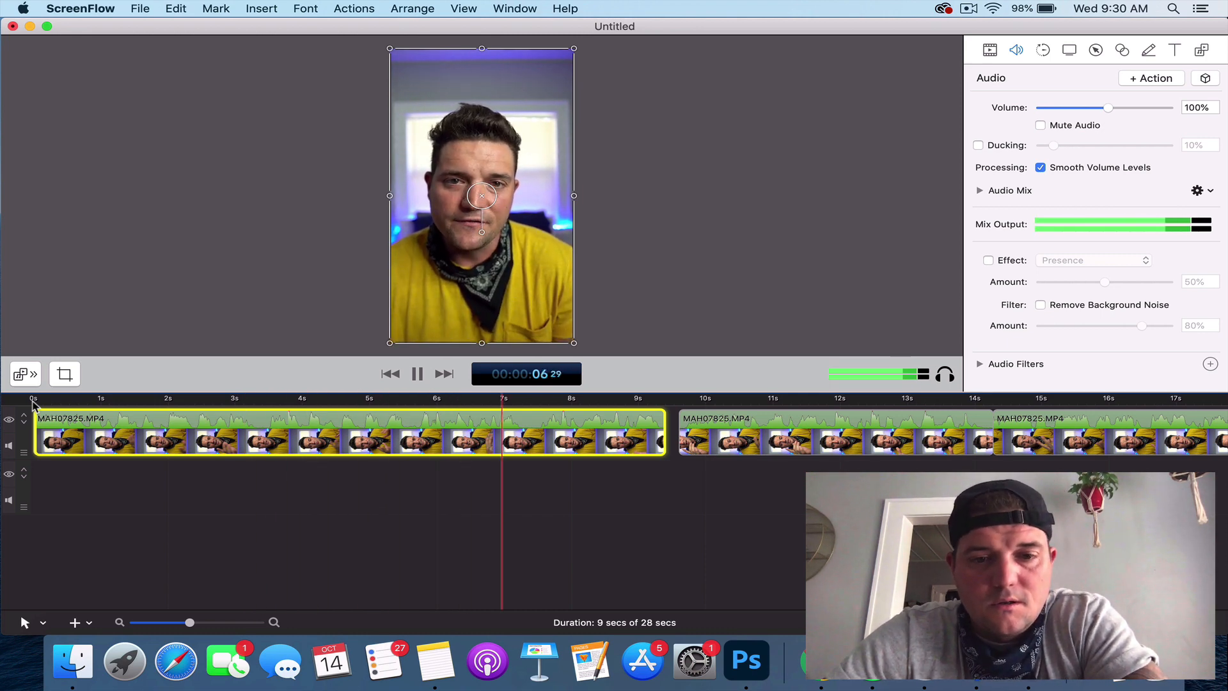
key("space")
left_click(759, 441)
left_click_drag(754, 440, 751, 441)
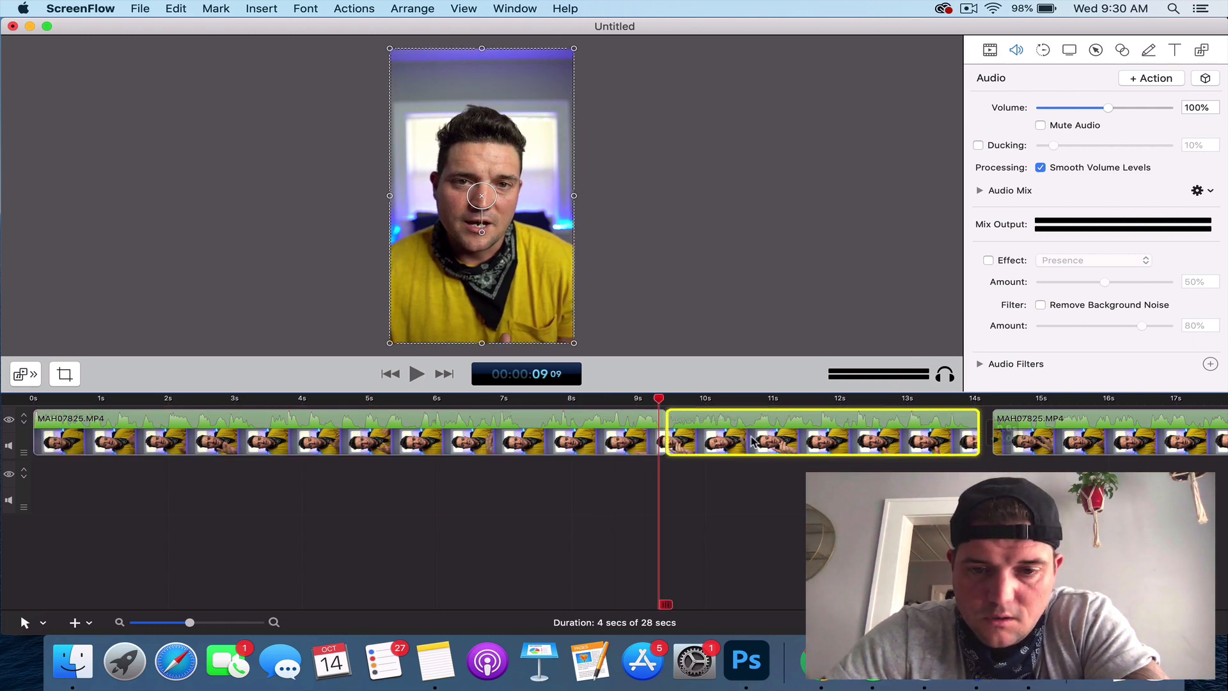
Preview the cut between the first two clips, enlarge the second clip beyond the canvas by about a quarter and recentre it.
key("space")
key("space")
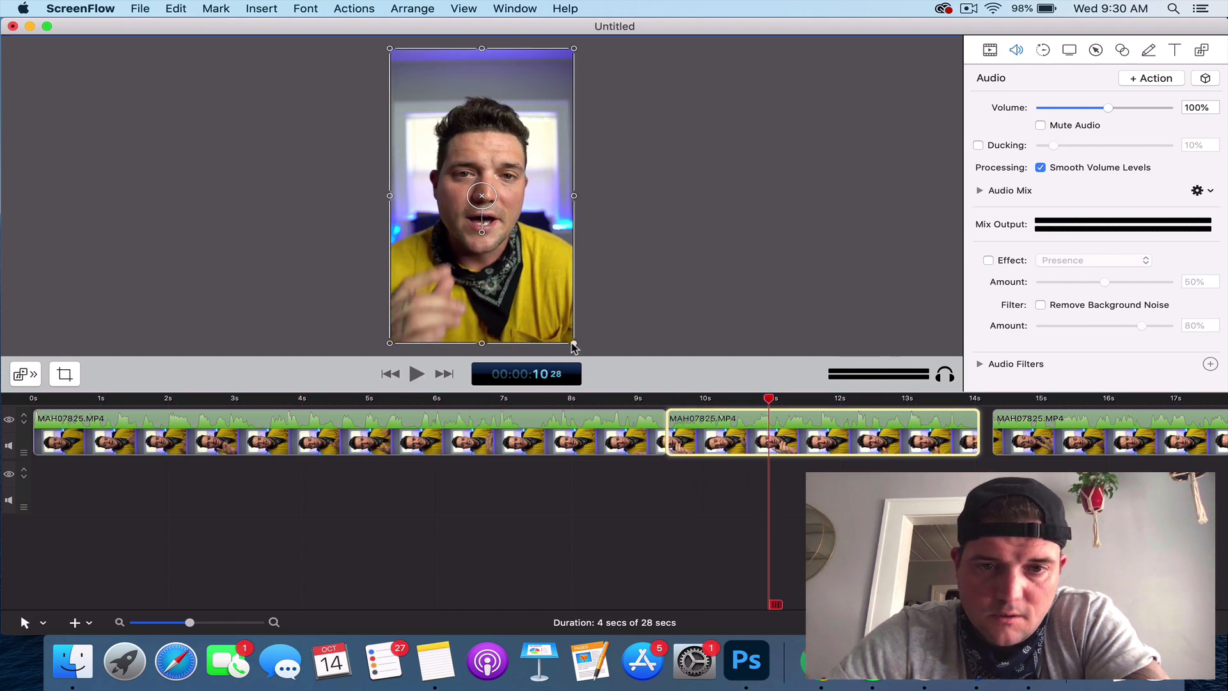
left_click_drag(774, 403, 661, 402)
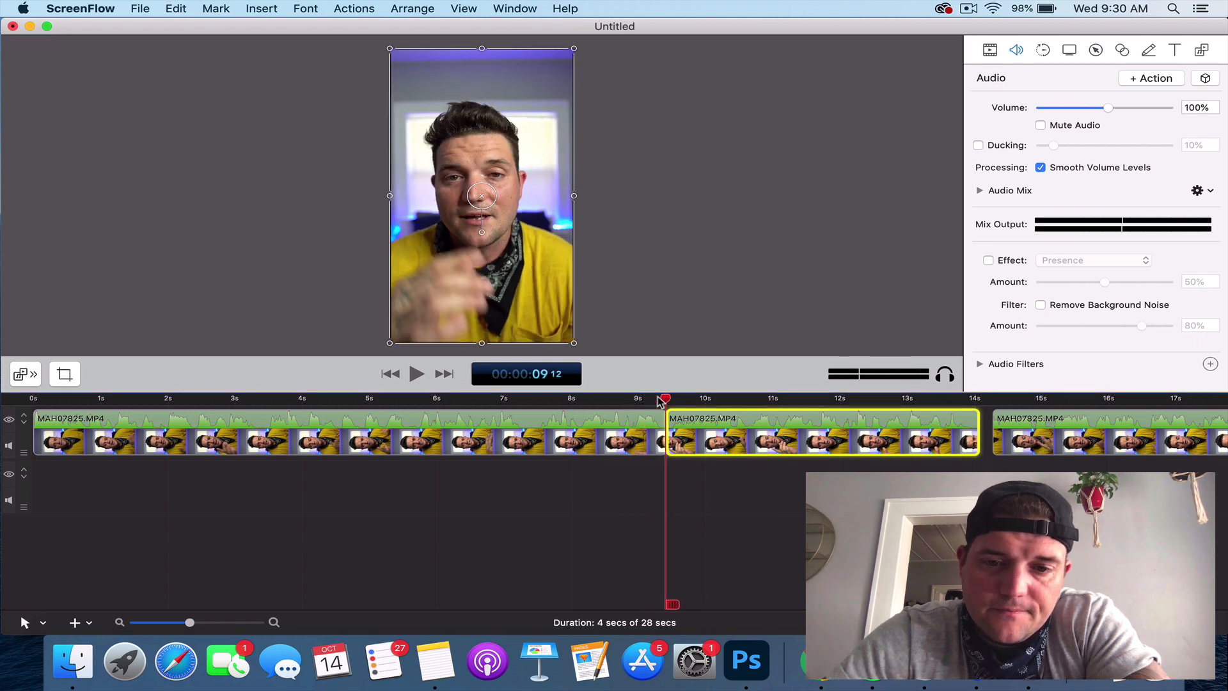
key("space")
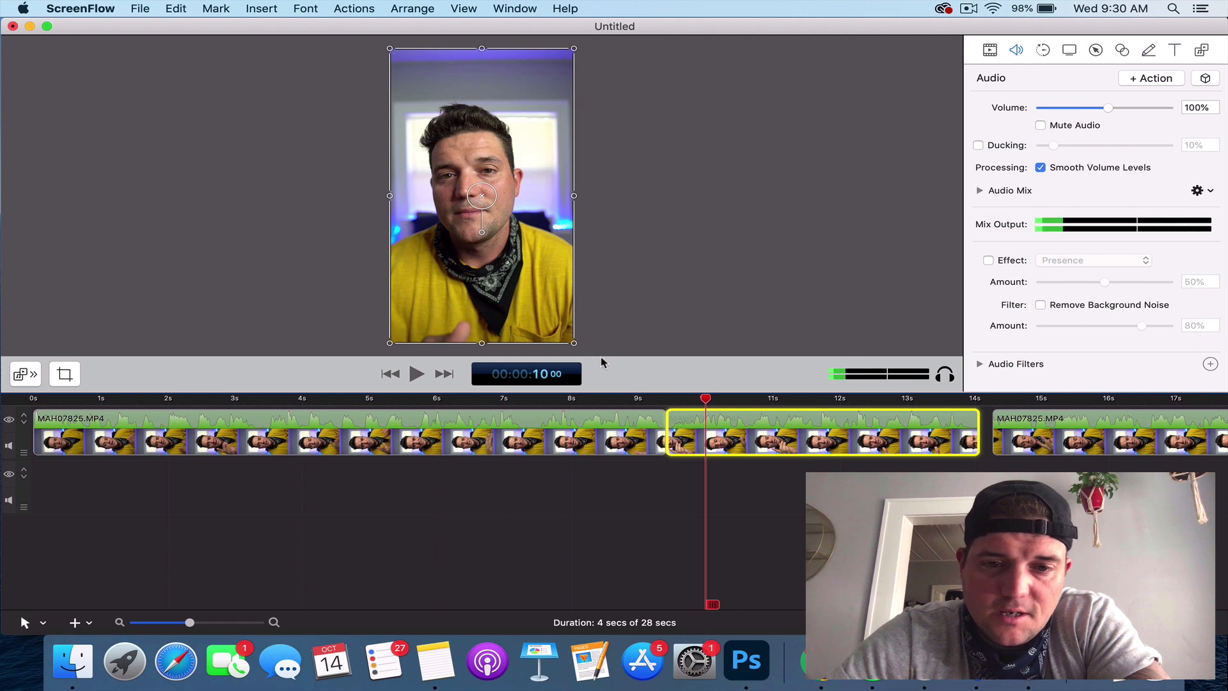
left_click_drag(575, 346, 592, 371)
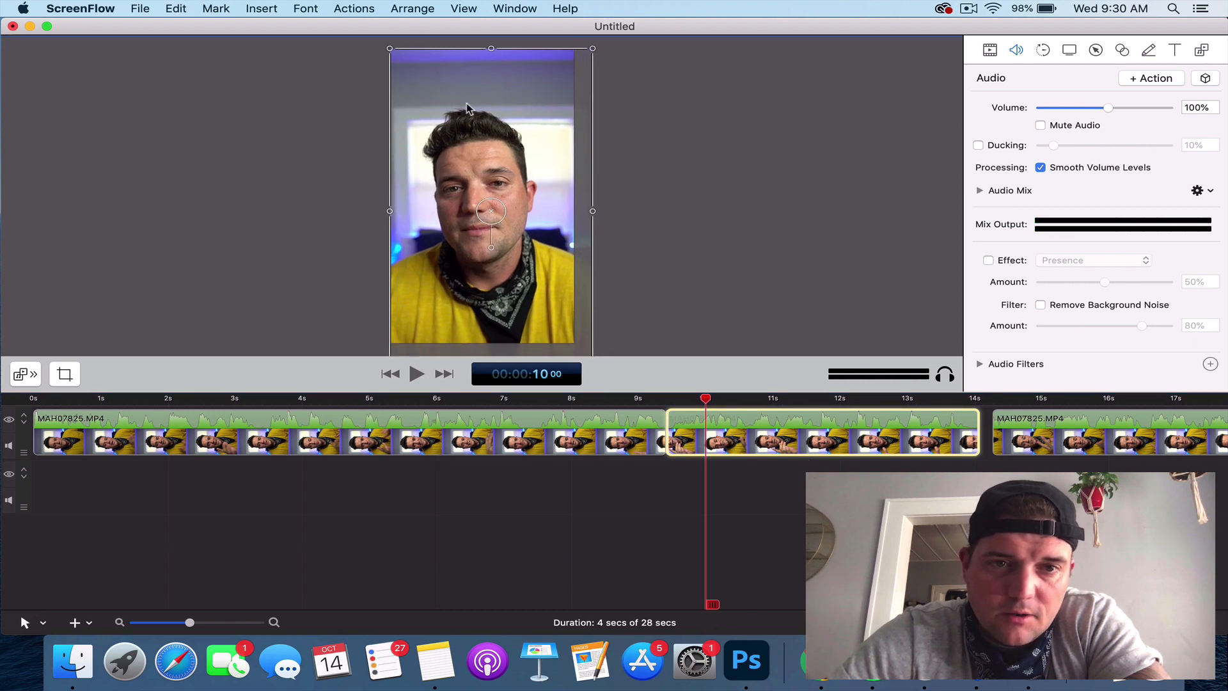
left_click_drag(389, 49, 357, 23)
left_click_drag(426, 64, 430, 68)
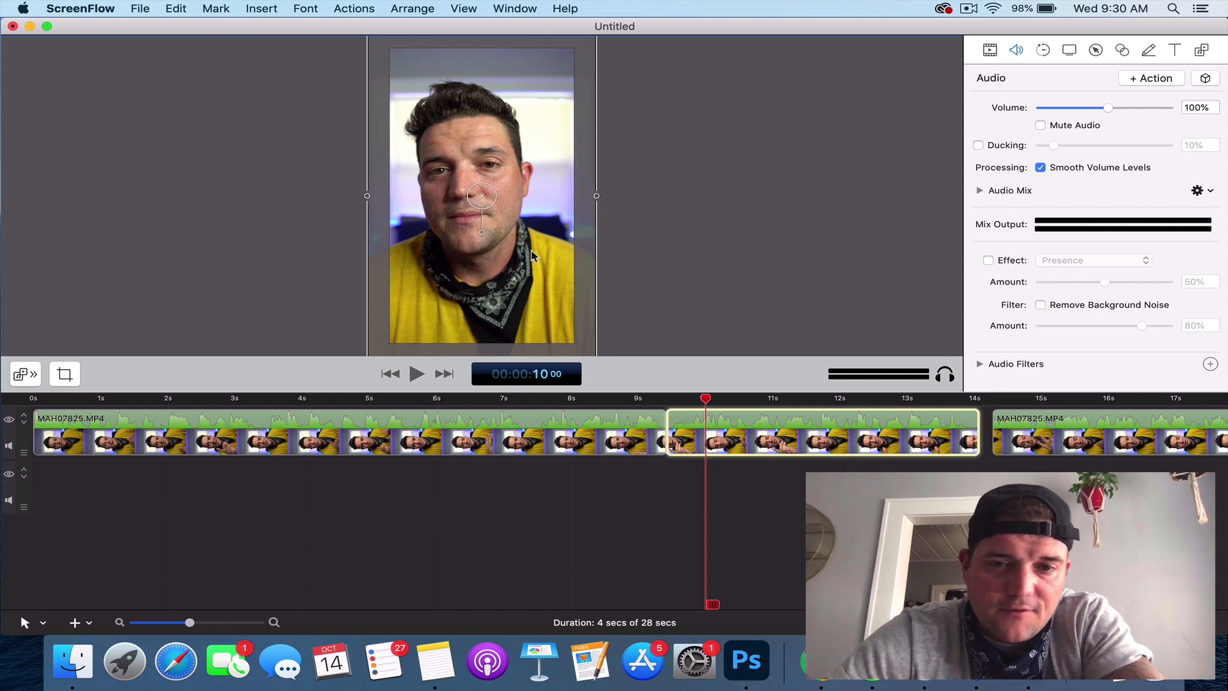
Play the enlarged second clip, trim its end to about 0:14 and move the third clip directly behind it.
left_click(631, 437)
mouse_move(709, 400)
left_mouse_down()
mouse_move(596, 400)
mouse_move(707, 401)
left_mouse_up()
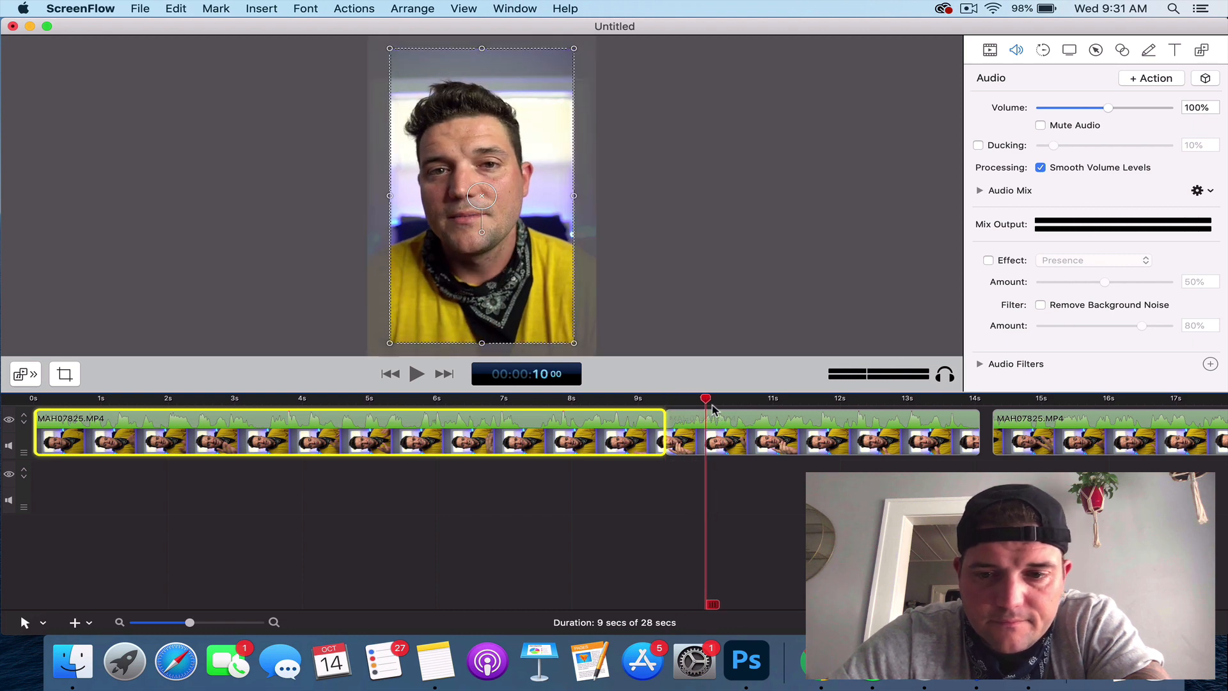
key("space")
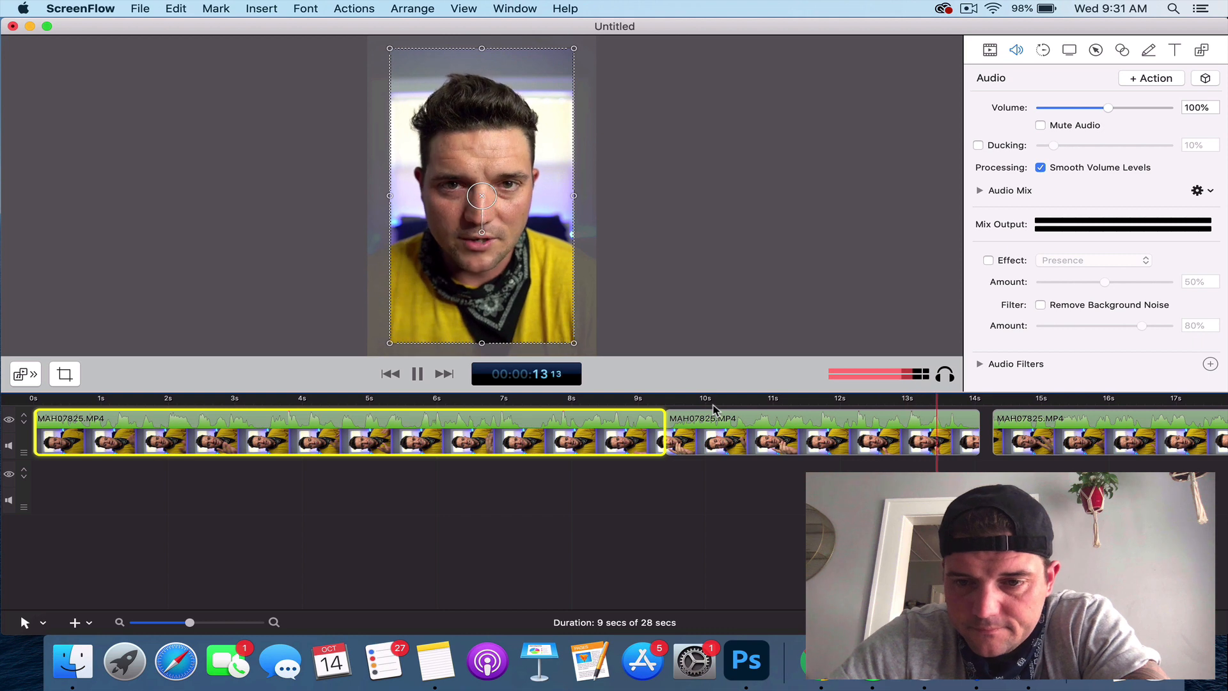
left_click_drag(973, 424, 972, 430)
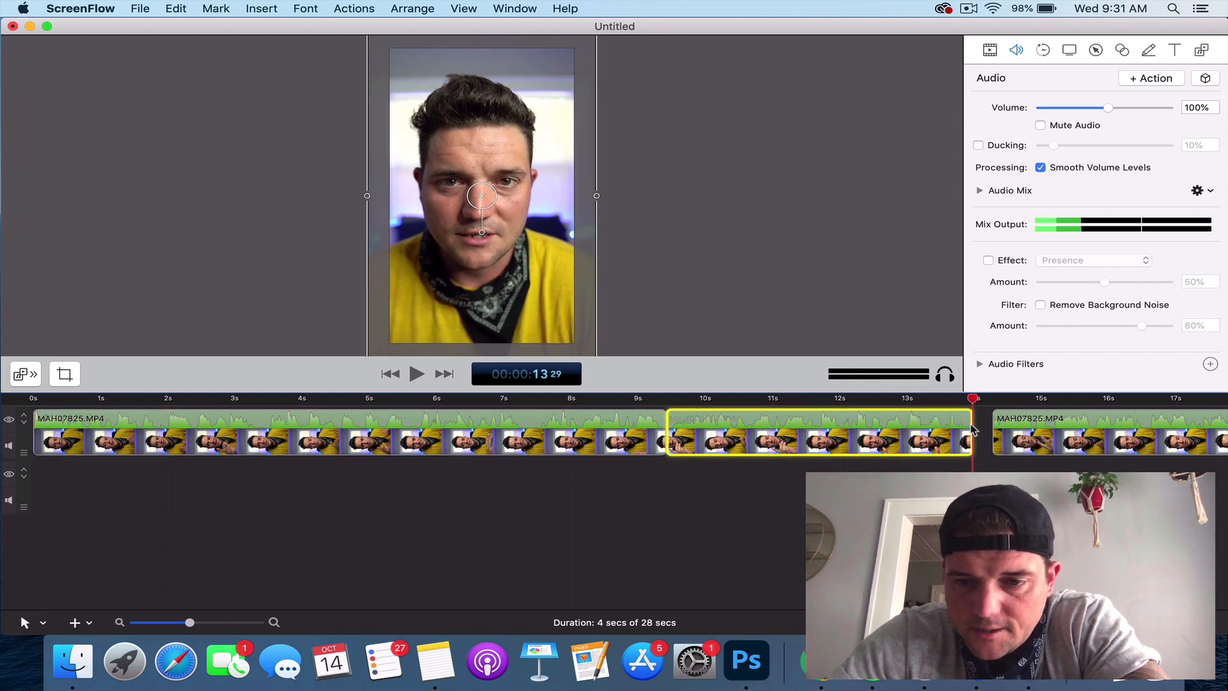
left_click_drag(1056, 434, 1039, 434)
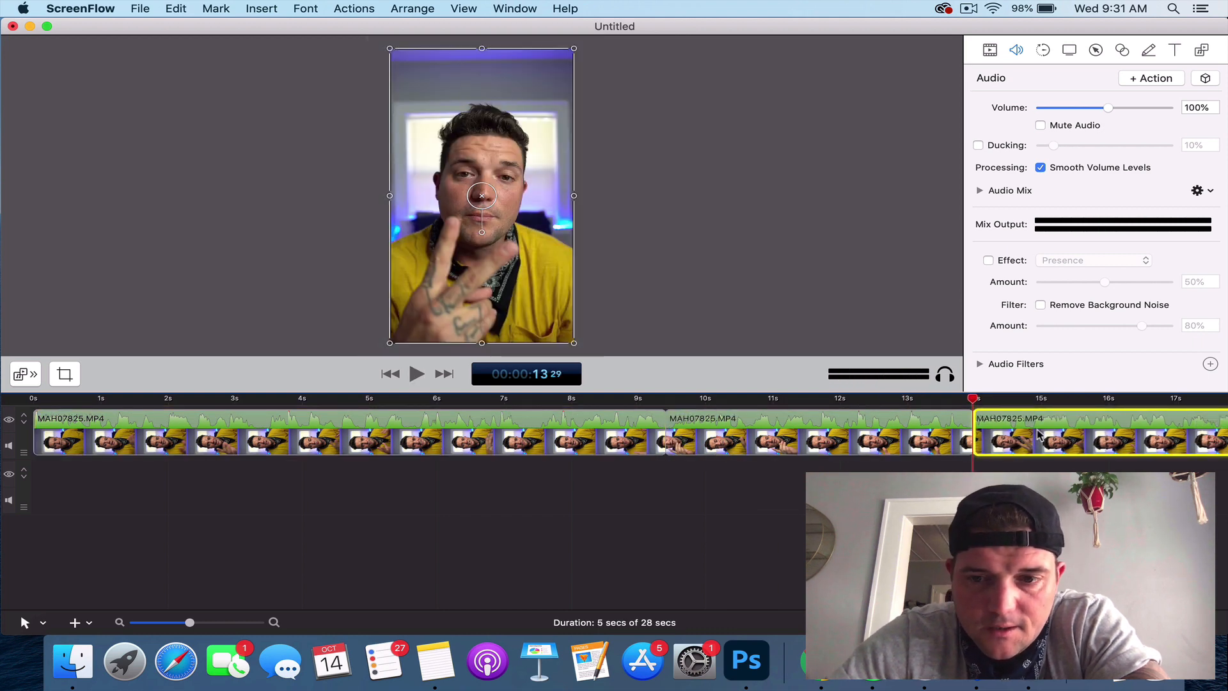
Play the third clip, trim its end to 0:19;08 and move the fourth clip directly behind it.
key("space")
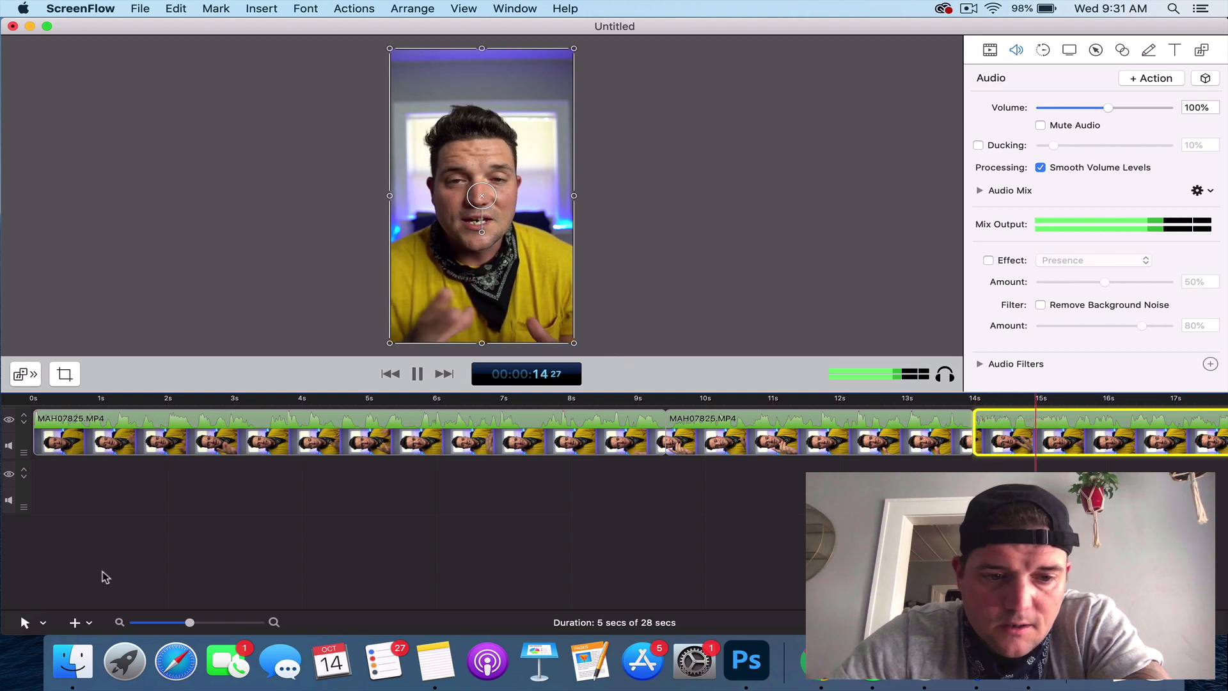
left_click_drag(190, 623, 176, 623)
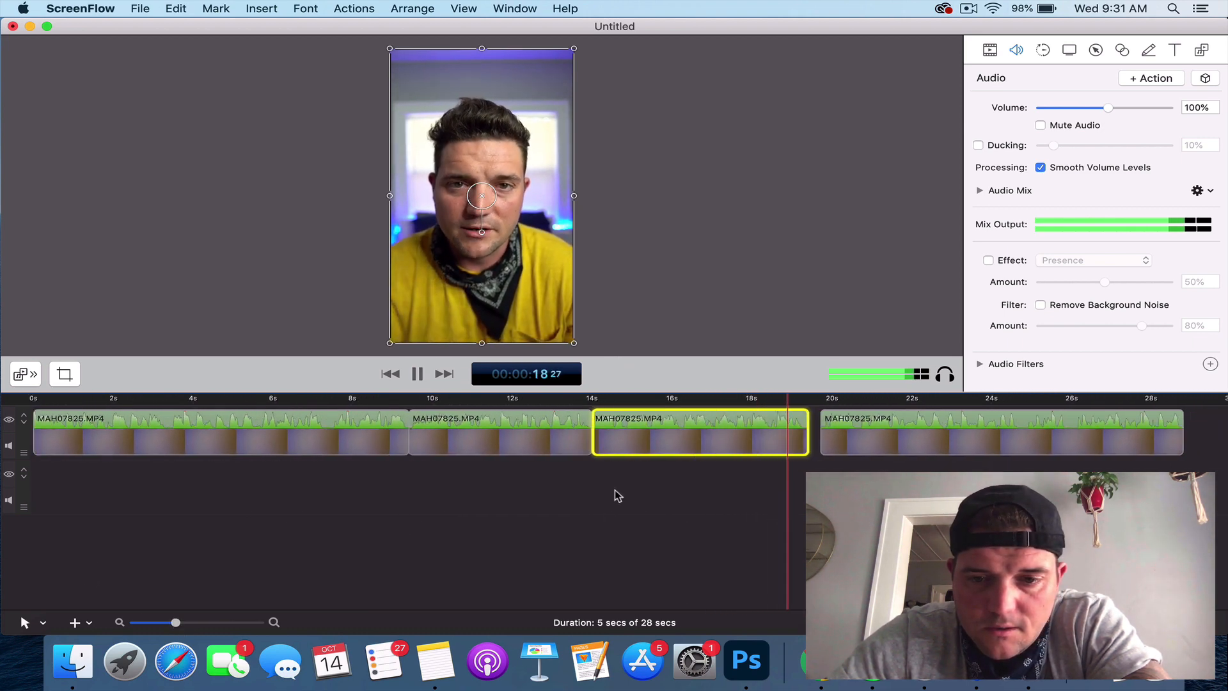
key("space")
left_click_drag(808, 436, 803, 436)
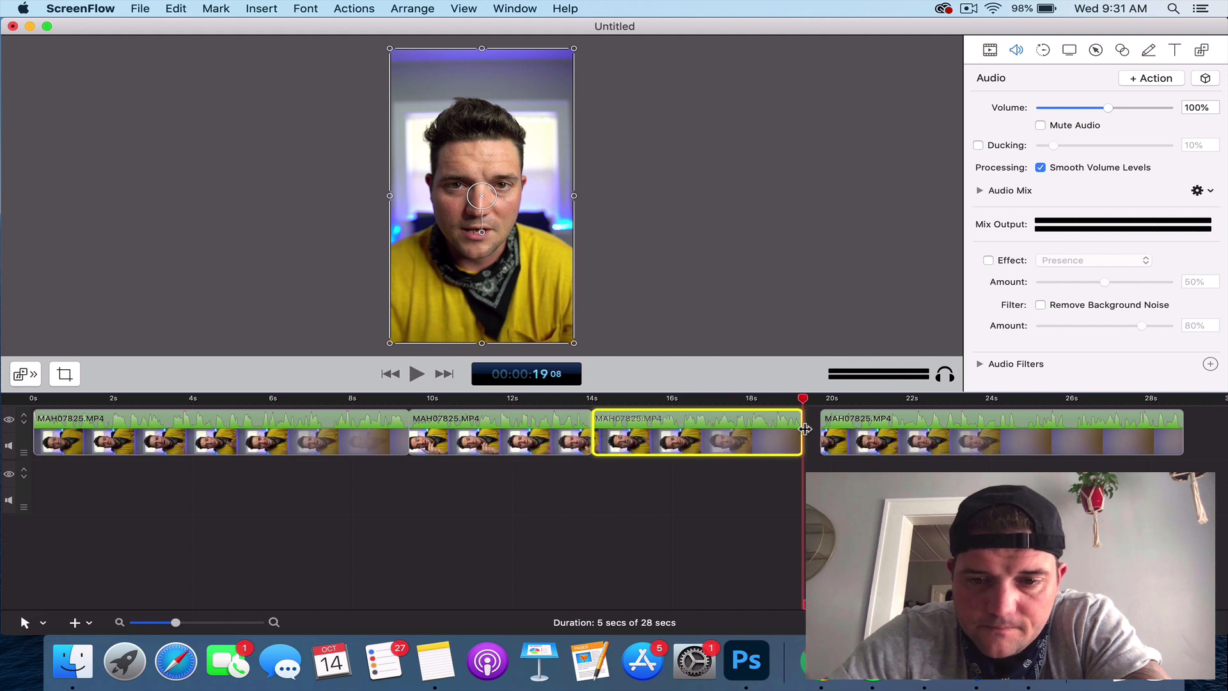
left_click_drag(936, 436, 919, 435)
Play the fourth clip to its end and move all four clips down to the second track.
key("space")
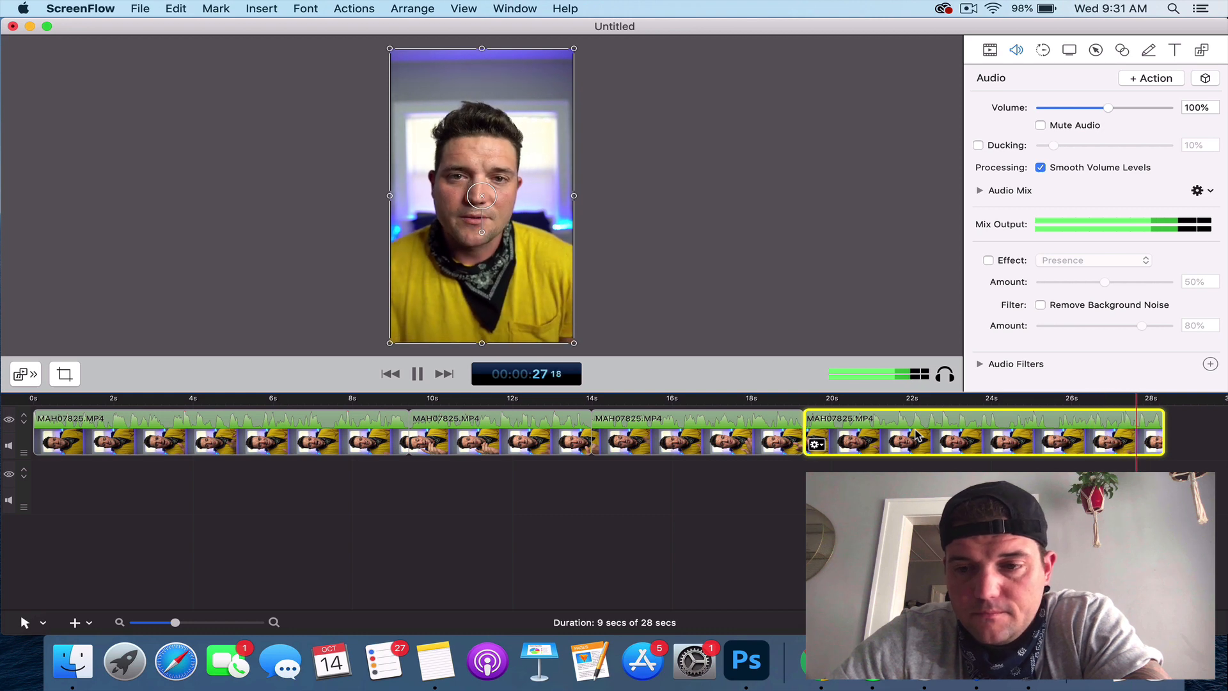
key("space")
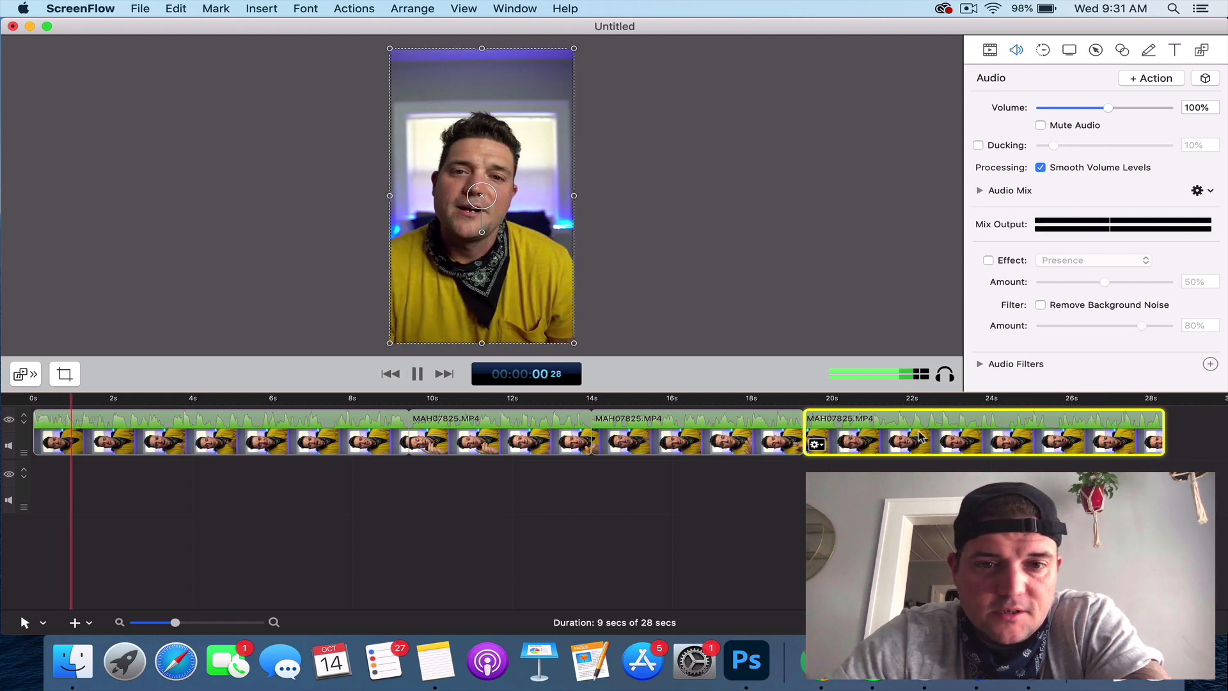
key("space")
left_click_drag(1189, 448, 145, 469)
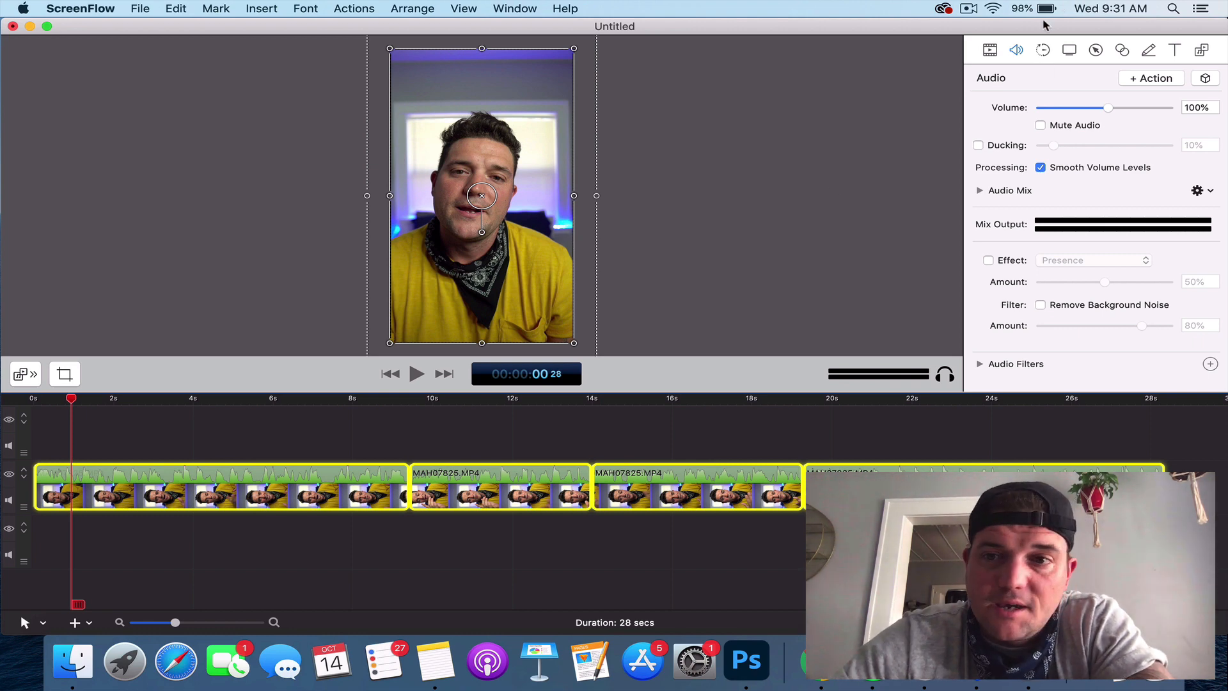
From the Sound Effects folder in the desktop sound library, add punchsoundeffect.mp4, mouseclick.mp4 and fastwoosh.mp4 to the empty upper track between 0:16 and 0:19.
left_click_drag(1043, 25, 775, 8)
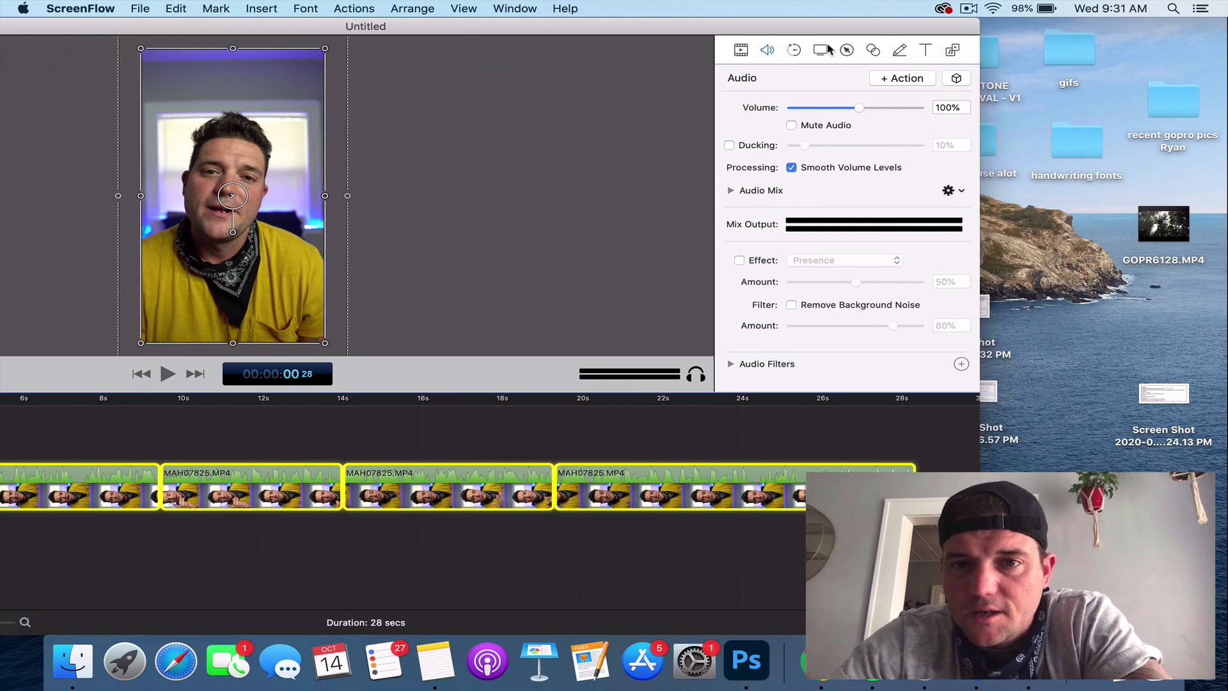
left_click_drag(949, 29, 917, 153)
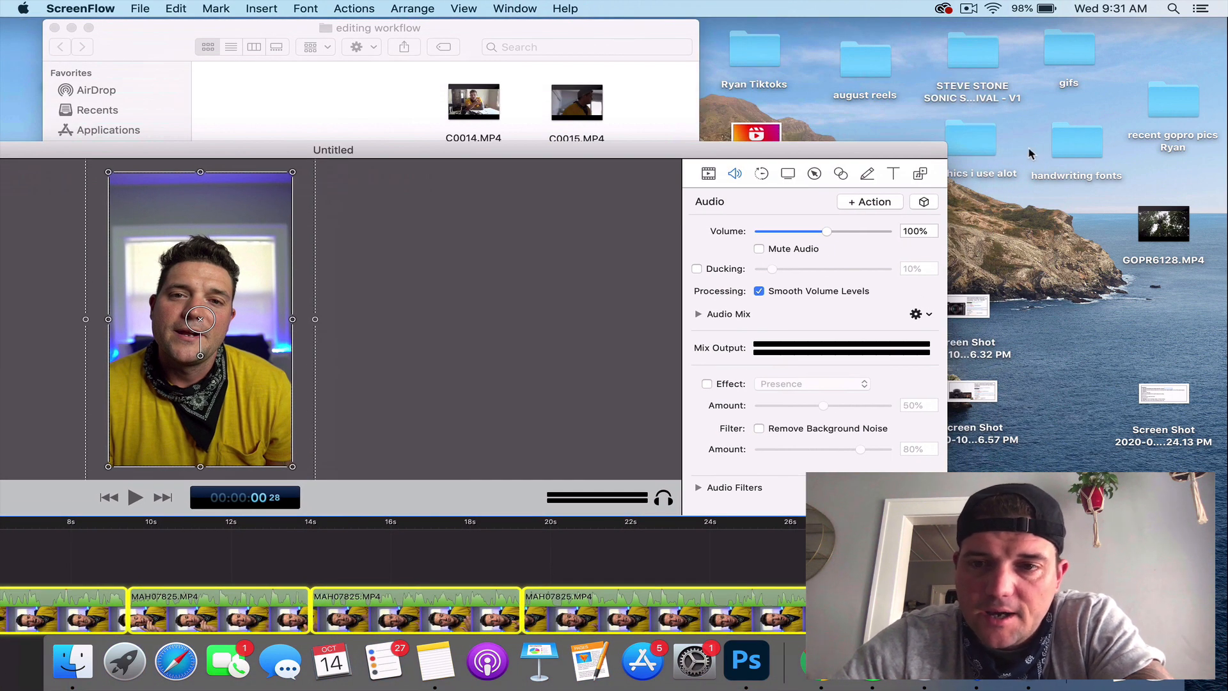
double_click(976, 64)
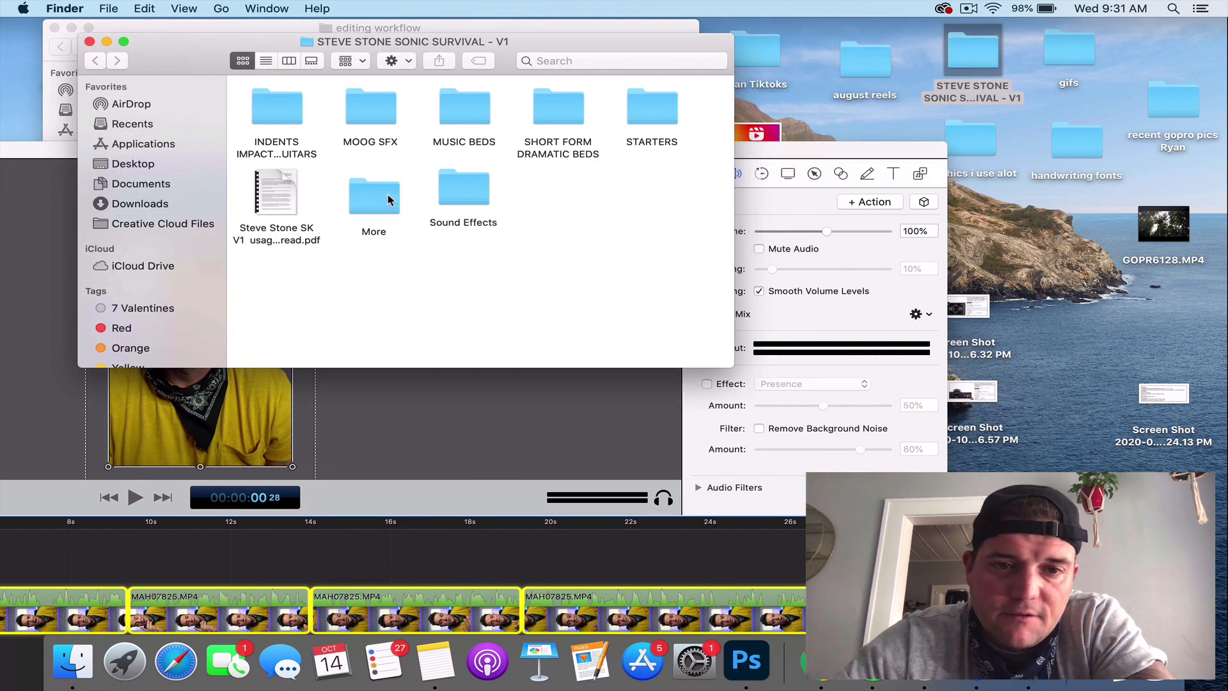
double_click(451, 199)
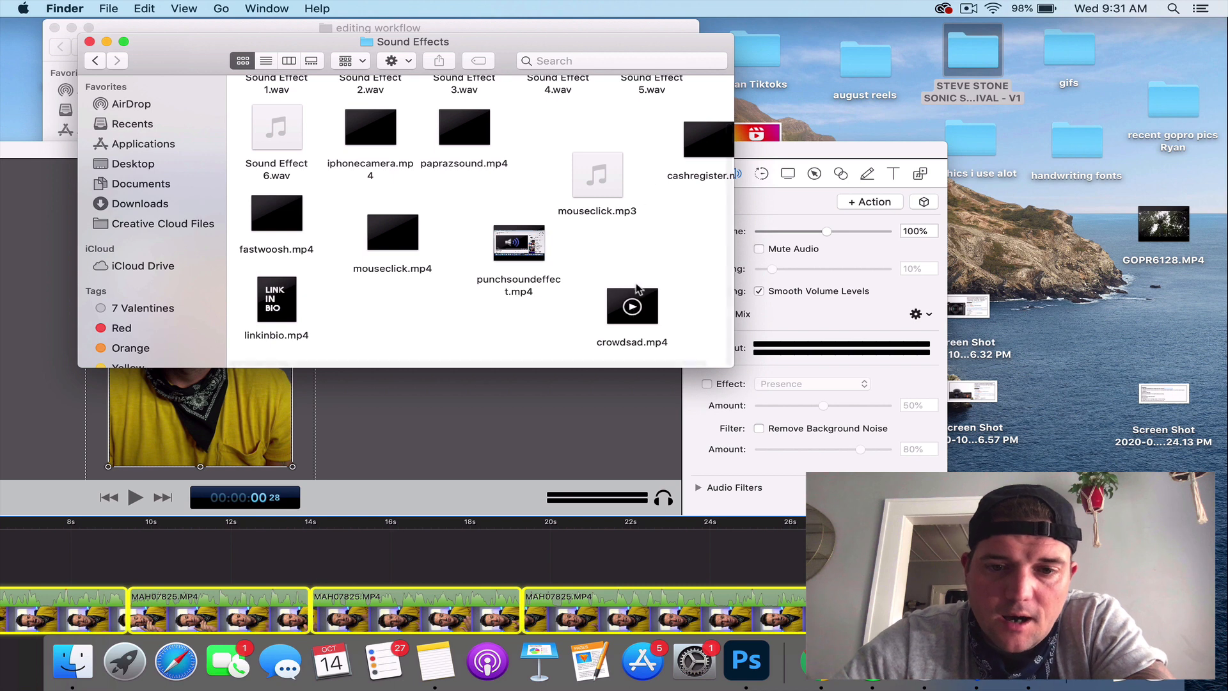
left_click_drag(505, 238, 393, 555)
left_click_drag(377, 227, 432, 555)
left_click_drag(262, 213, 498, 555)
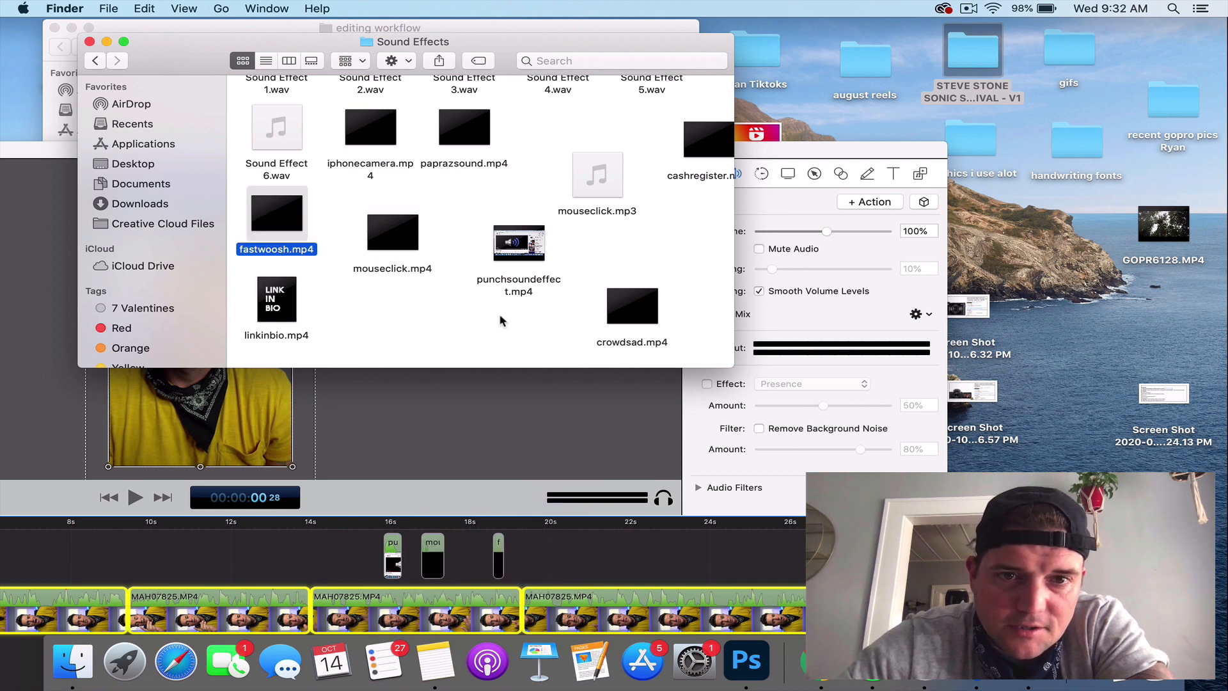
Add MOOG-SFX_3.wav from the MOOG SFX folder to the upper track at about 0:20 and restore the full editor window.
scroll(517, 221, "up", 3)
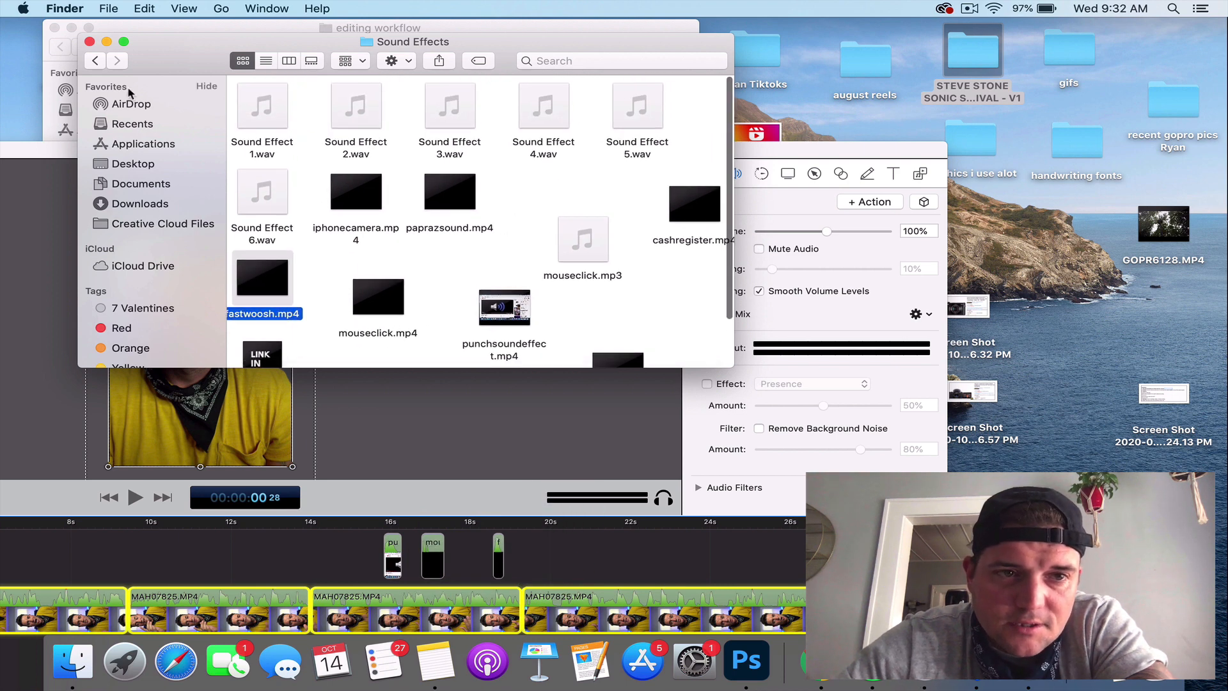
left_click(95, 62)
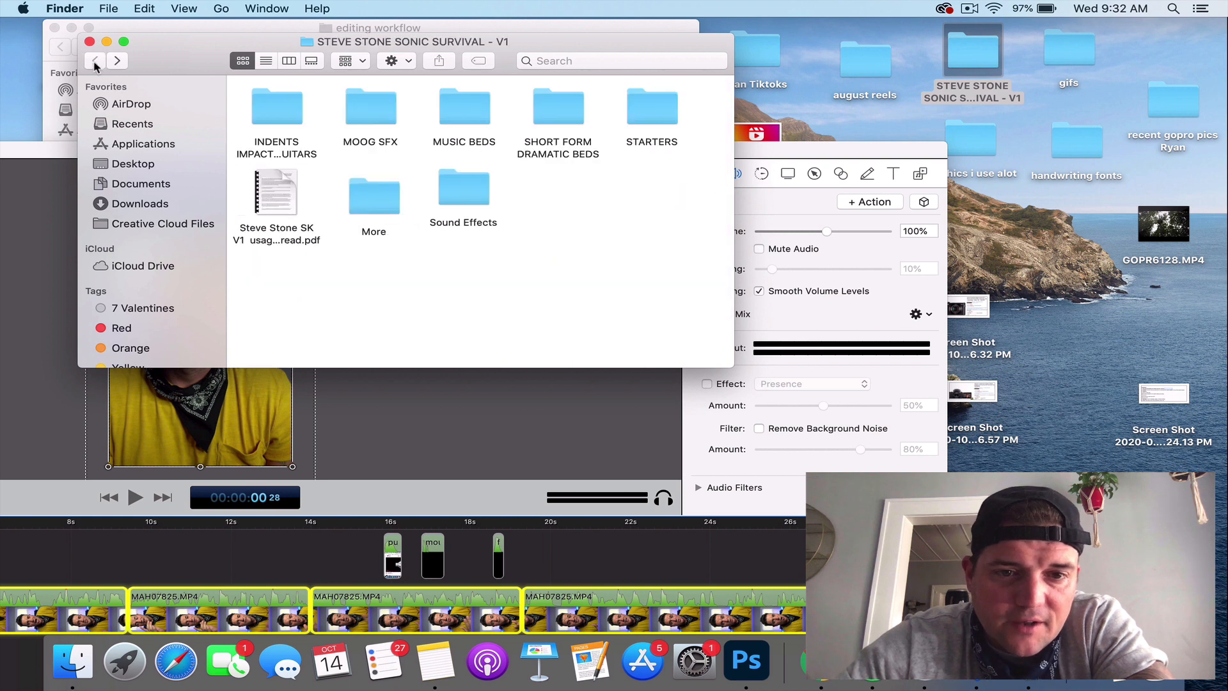
double_click(371, 119)
left_click_drag(456, 111, 569, 553)
double_click(824, 145)
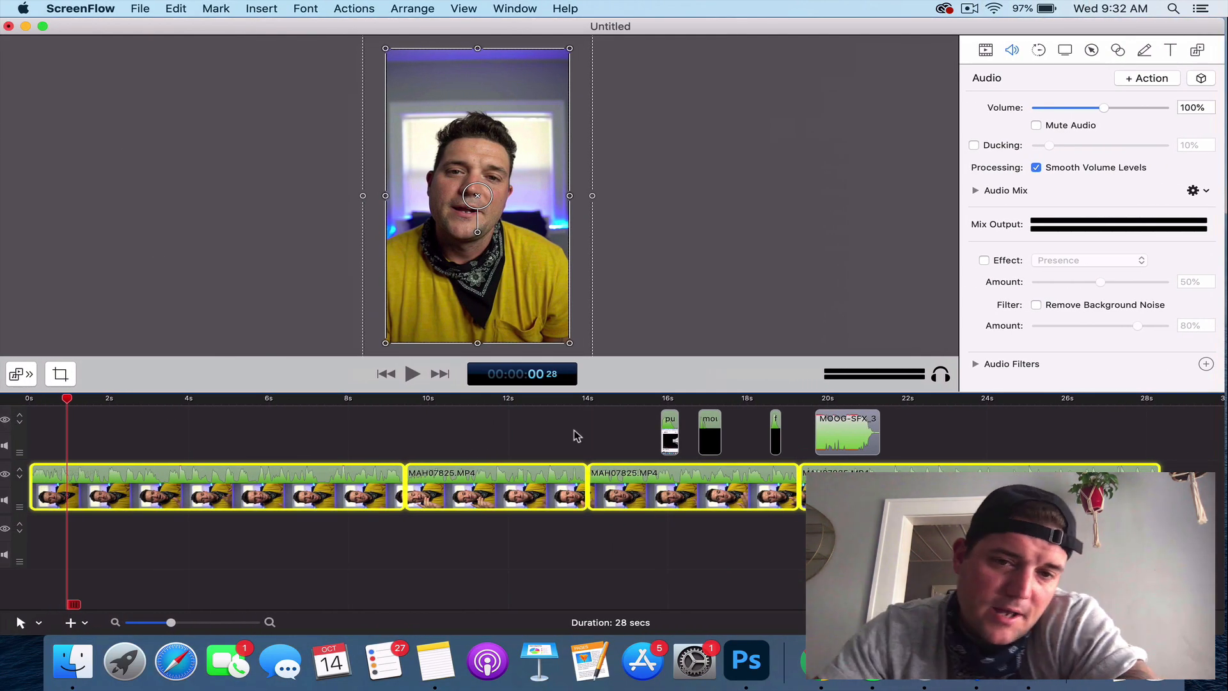
Detach the audio of the punch, mouse click and woosh clips and delete their video parts.
left_click(573, 430)
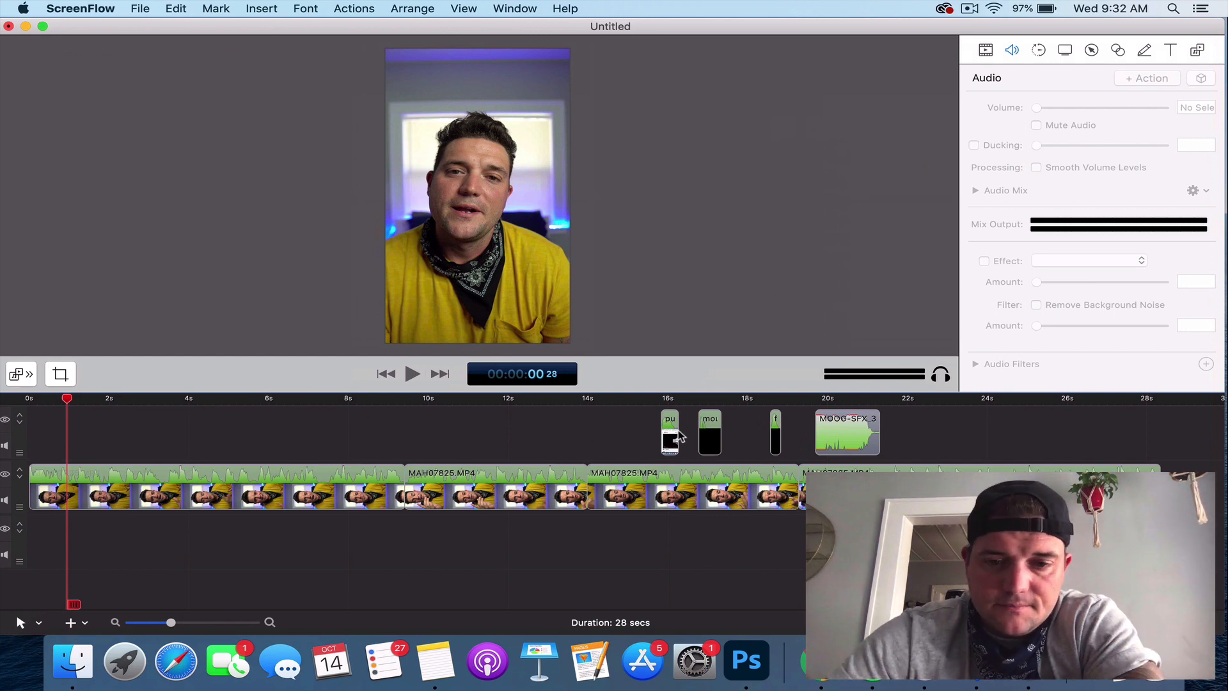
left_click_drag(648, 426, 776, 426)
right_click(775, 426)
mouse_move(797, 319)
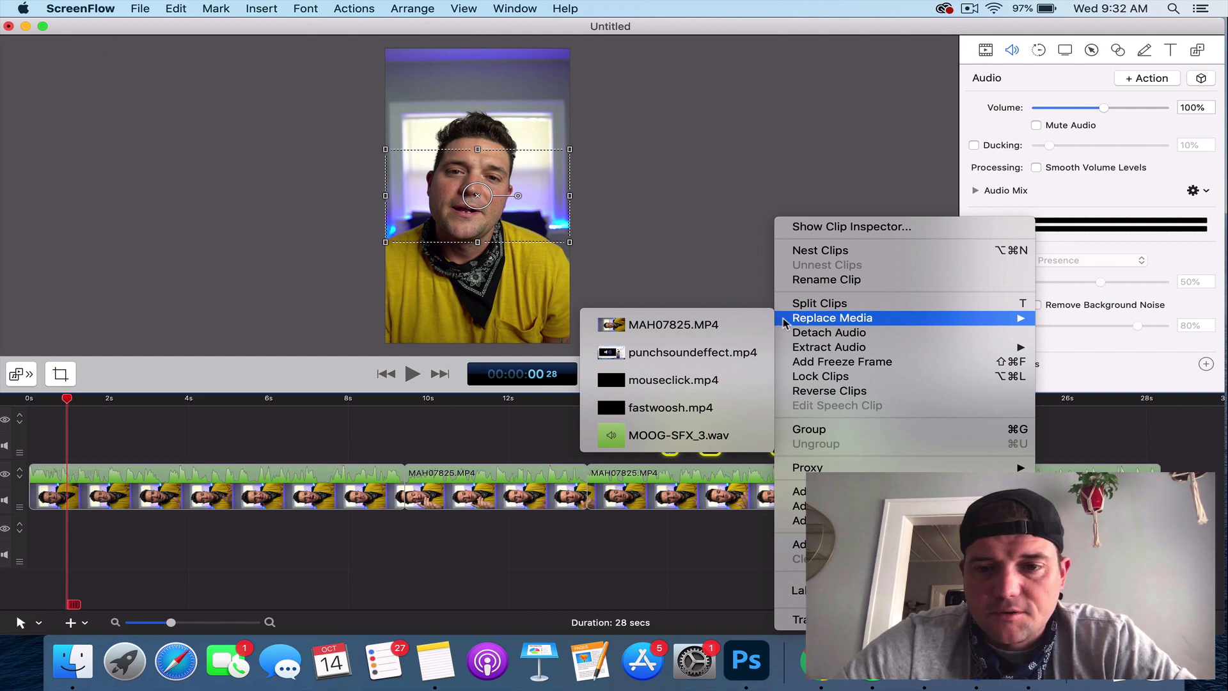
left_click(795, 332)
left_click_drag(621, 419, 779, 424)
key("Delete")
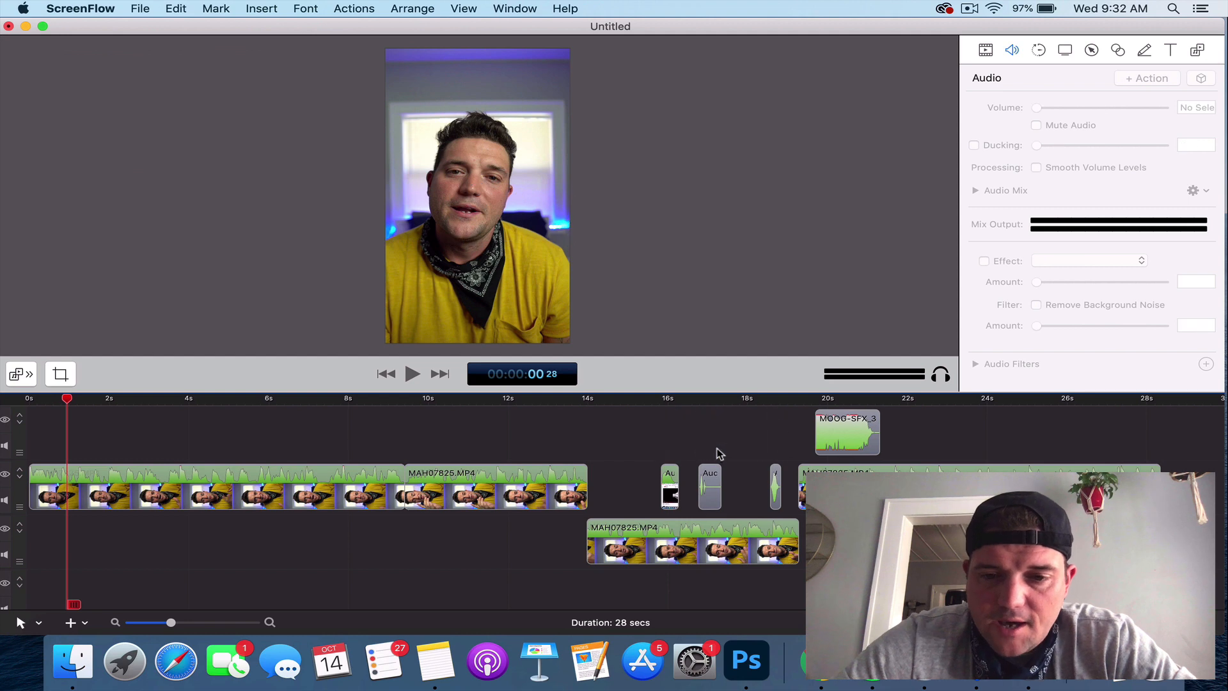
Move the three detached sound effects to the upper track and the displaced third talking clip back to the second track.
left_click_drag(644, 477, 709, 447)
left_click_drag(600, 553, 604, 445)
left_click(589, 431)
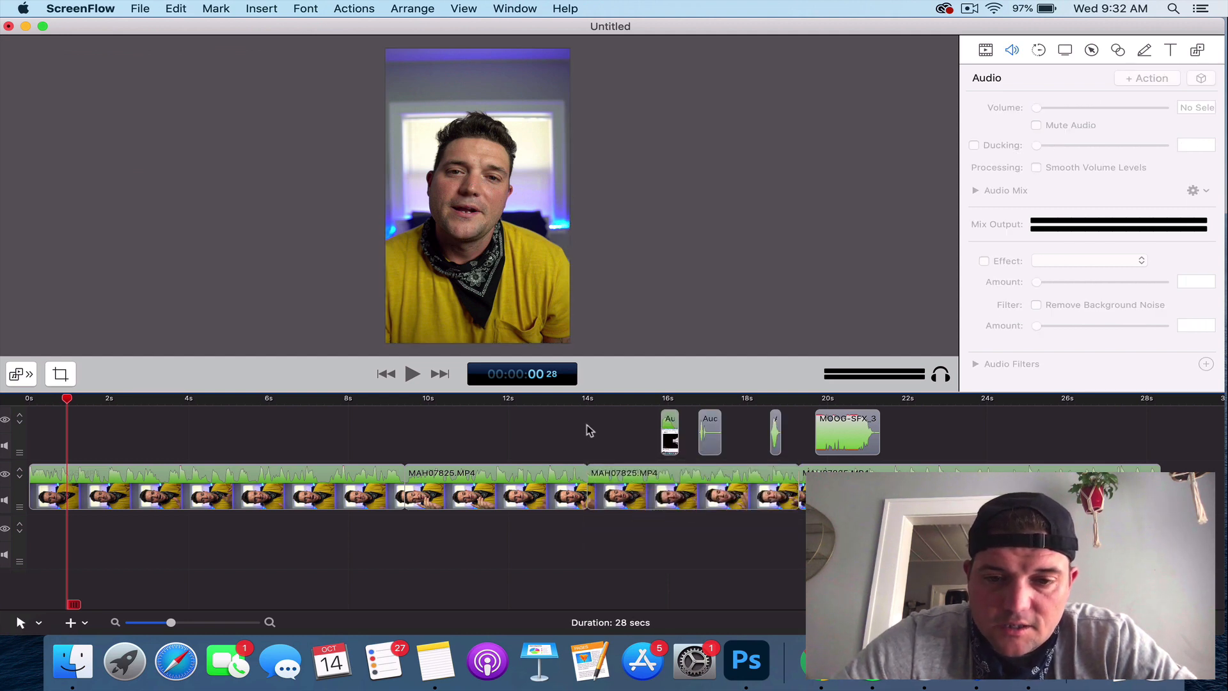
Shorten the MOOG-SFX_3 sound to about half a second and place it at the cut between the first two clips.
left_click_drag(858, 434, 341, 434)
left_click_drag(67, 401, 270, 422)
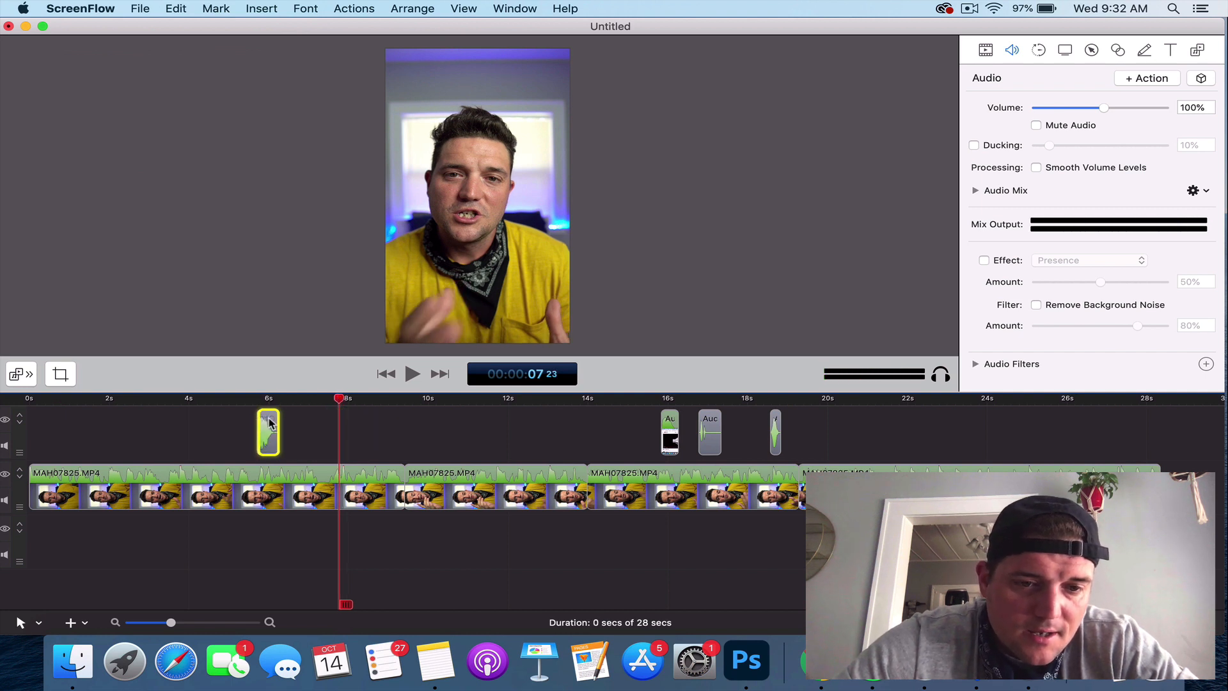
left_click_drag(343, 401, 401, 398)
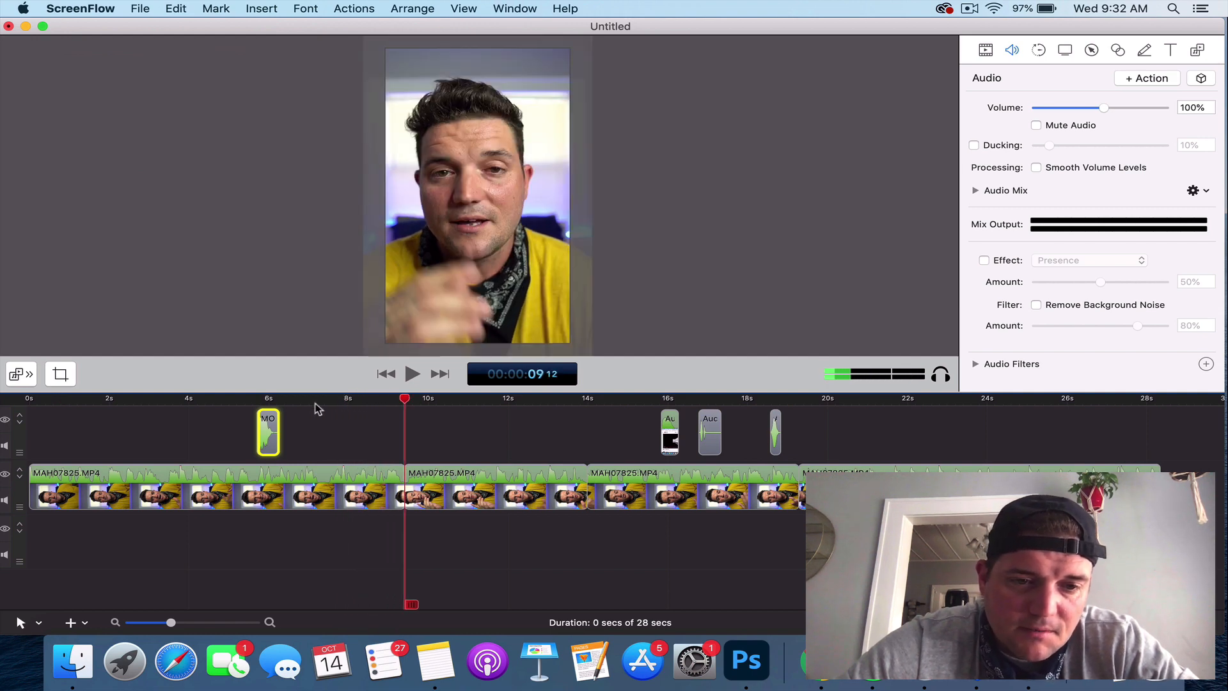
left_click_drag(269, 421, 321, 405)
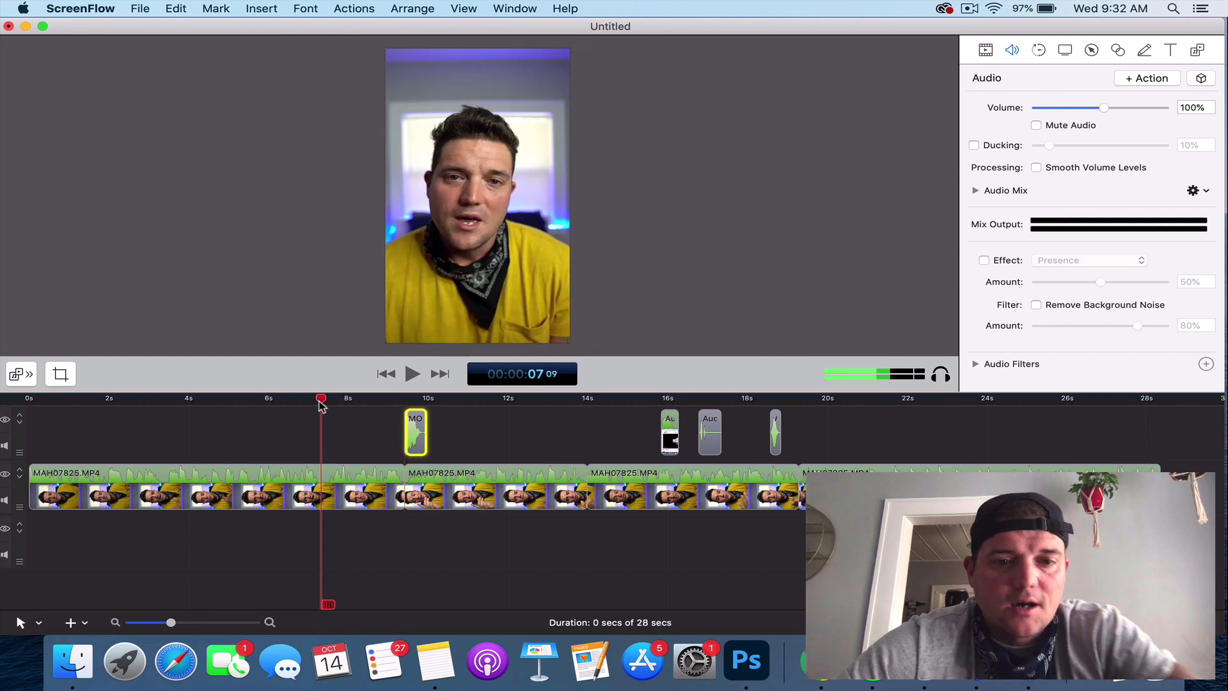
Move MOOG-SFX_3 off the first cut and place the sound effect from about 0:16 at the cut between the first two talking clips.
key("space")
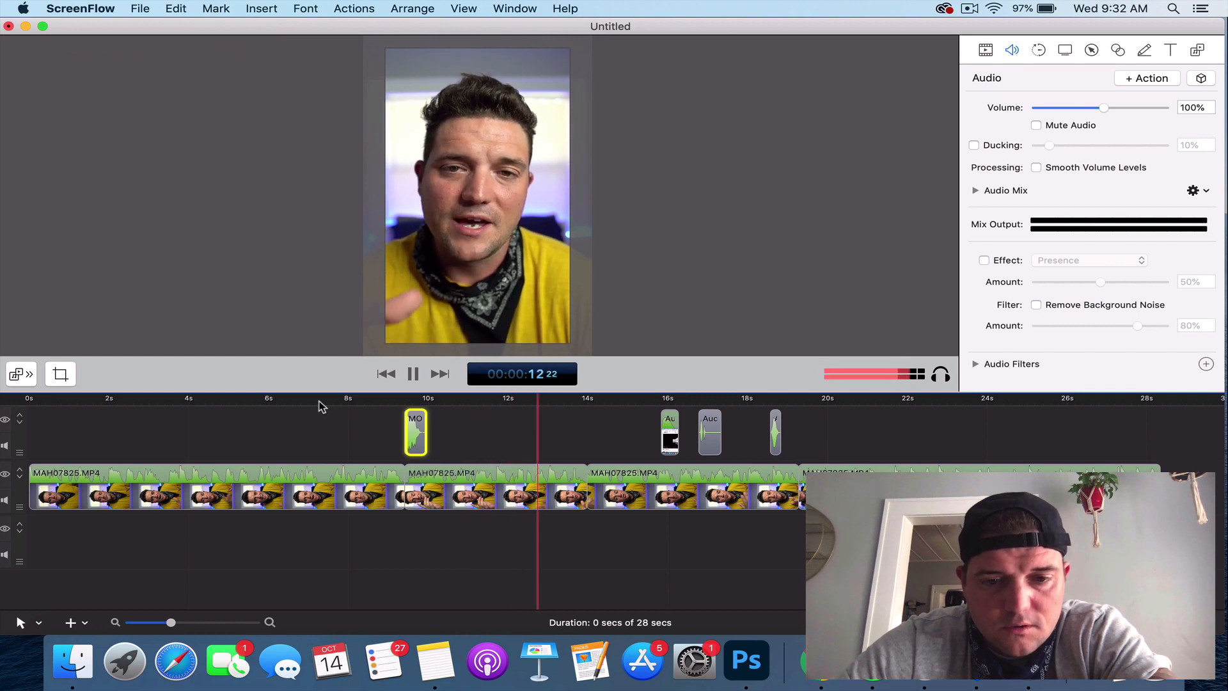
key("space")
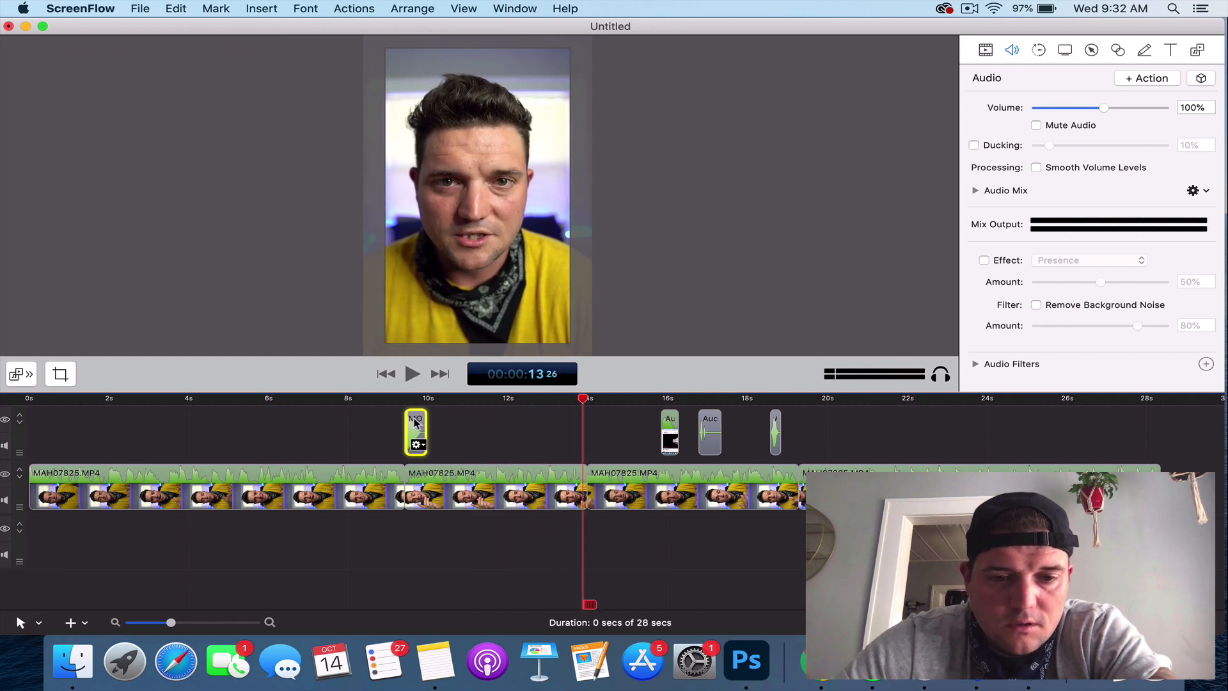
left_click_drag(414, 422, 583, 419)
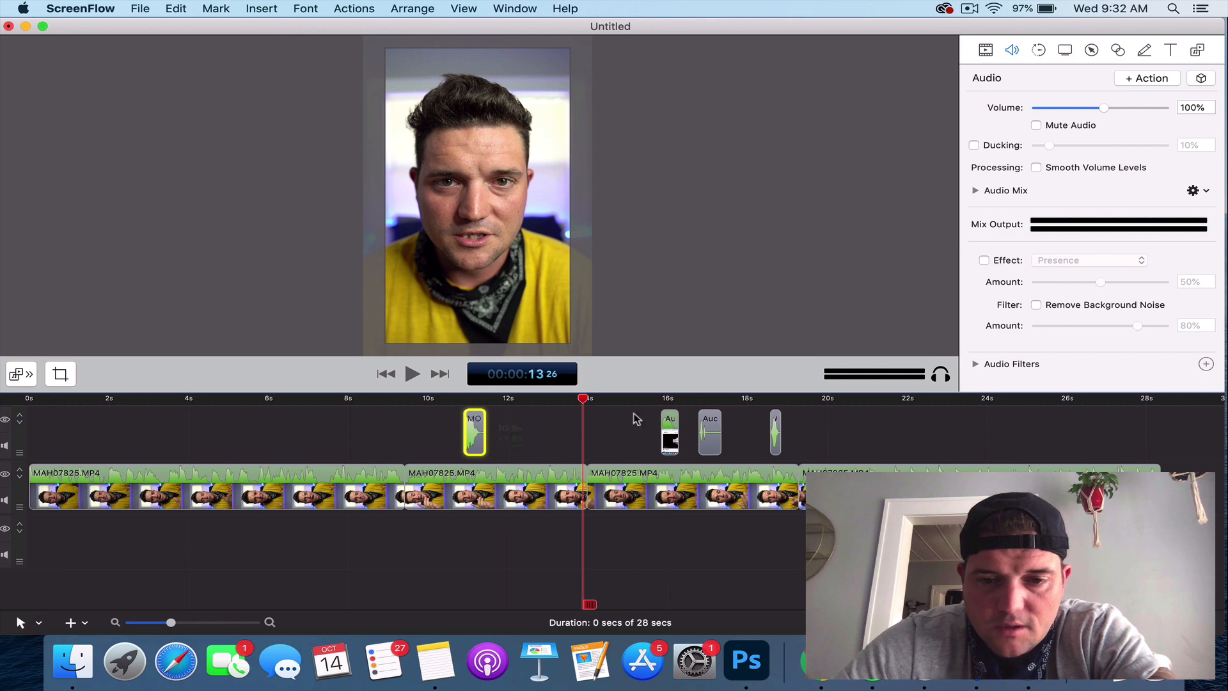
left_click(669, 418)
right_click(669, 419)
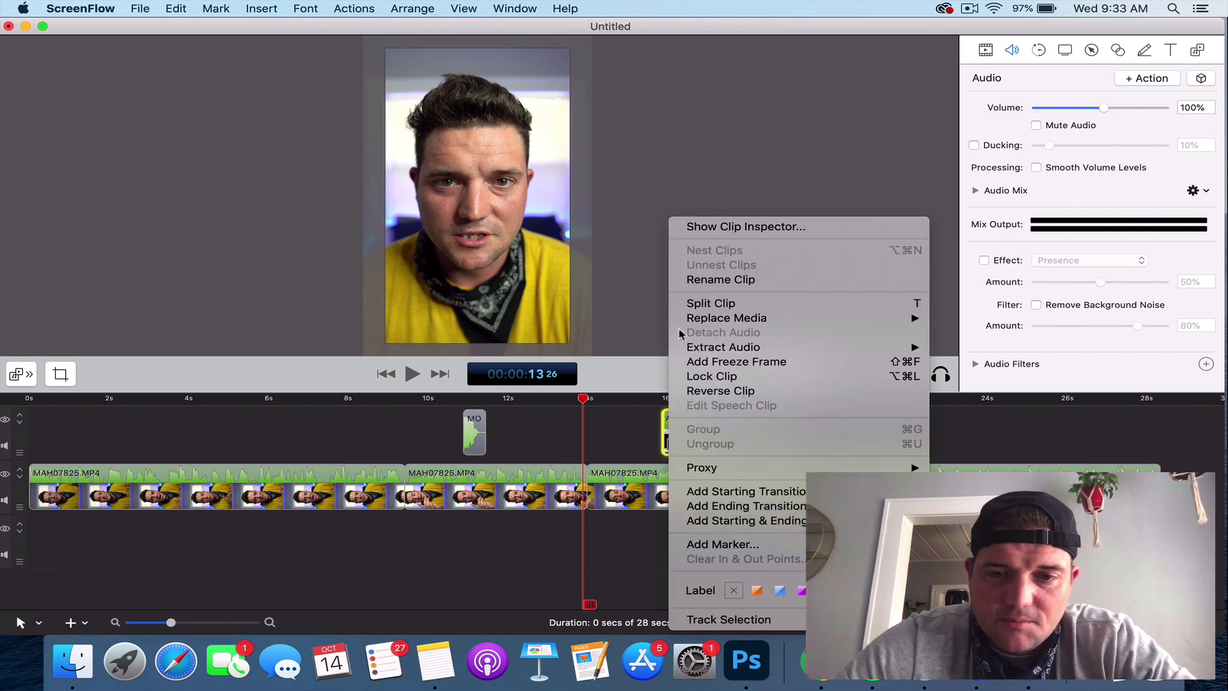
left_click(650, 426)
left_click_drag(667, 423, 411, 422)
left_click_drag(584, 400, 394, 399)
Widen the second talking clip past the frame's right edge and check its framing just after the first cut.
left_click(482, 489)
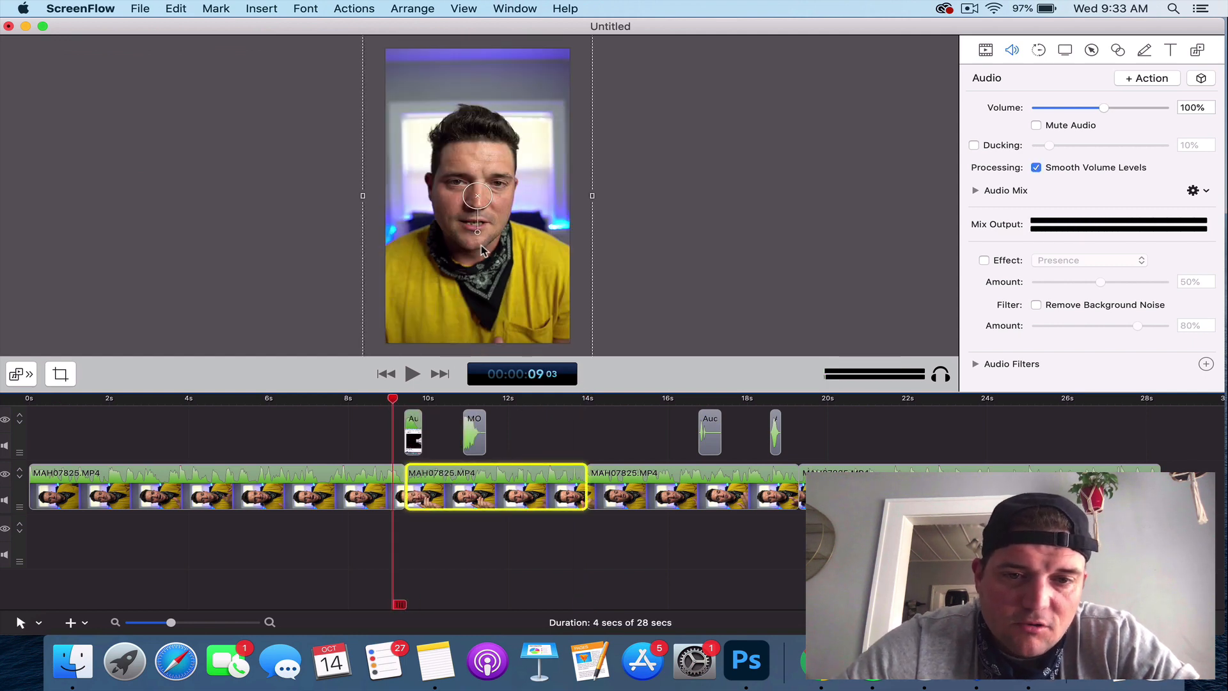
left_click_drag(593, 196, 606, 194)
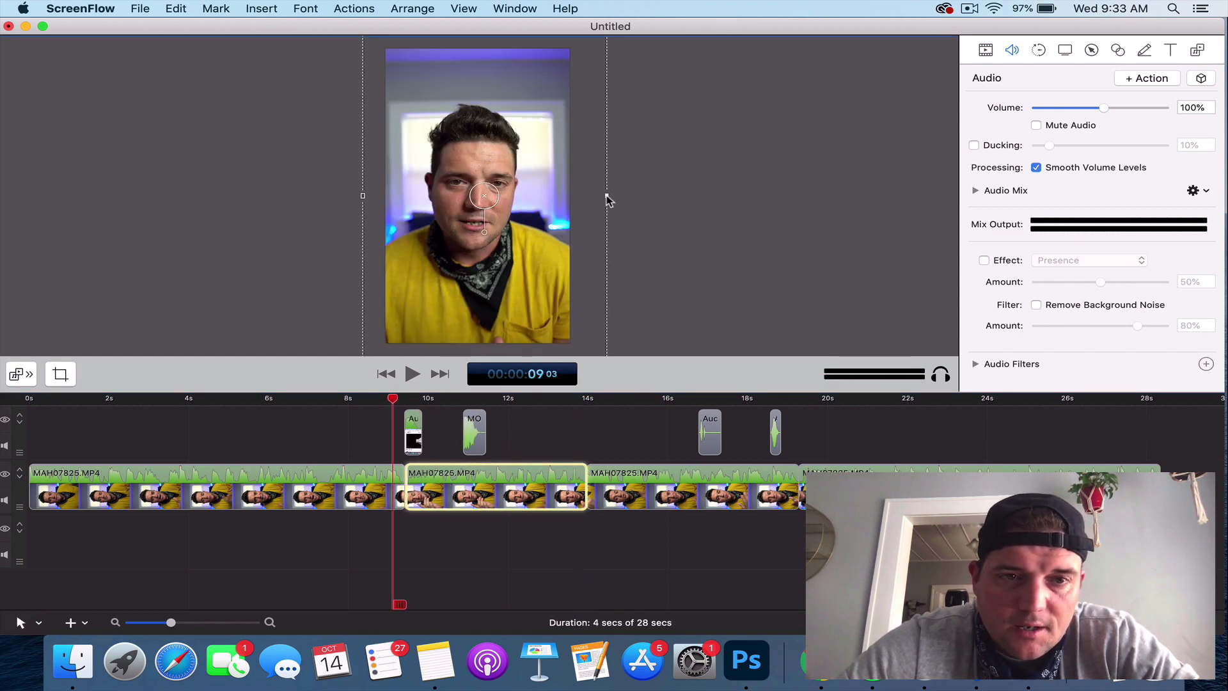
left_click_drag(390, 396, 421, 397)
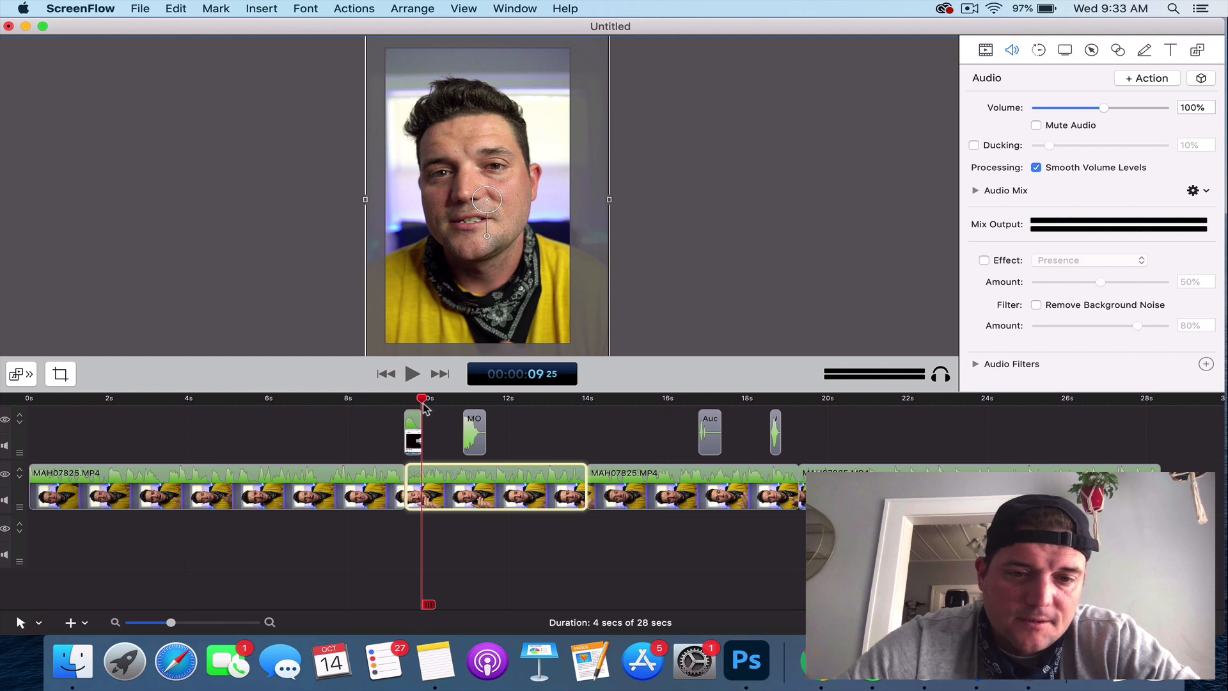
Play back the first cut and lower the volume of its sound effect to about 51%.
left_click(341, 399)
key("space")
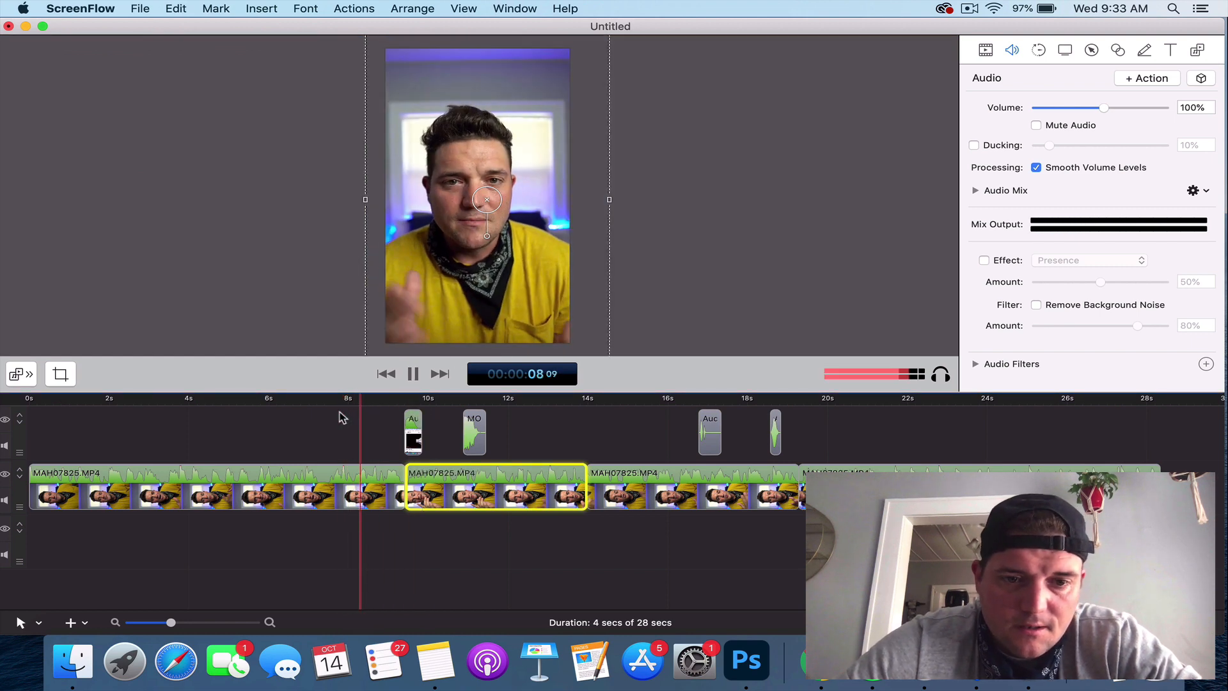
key("space")
left_click_drag(415, 427, 414, 429)
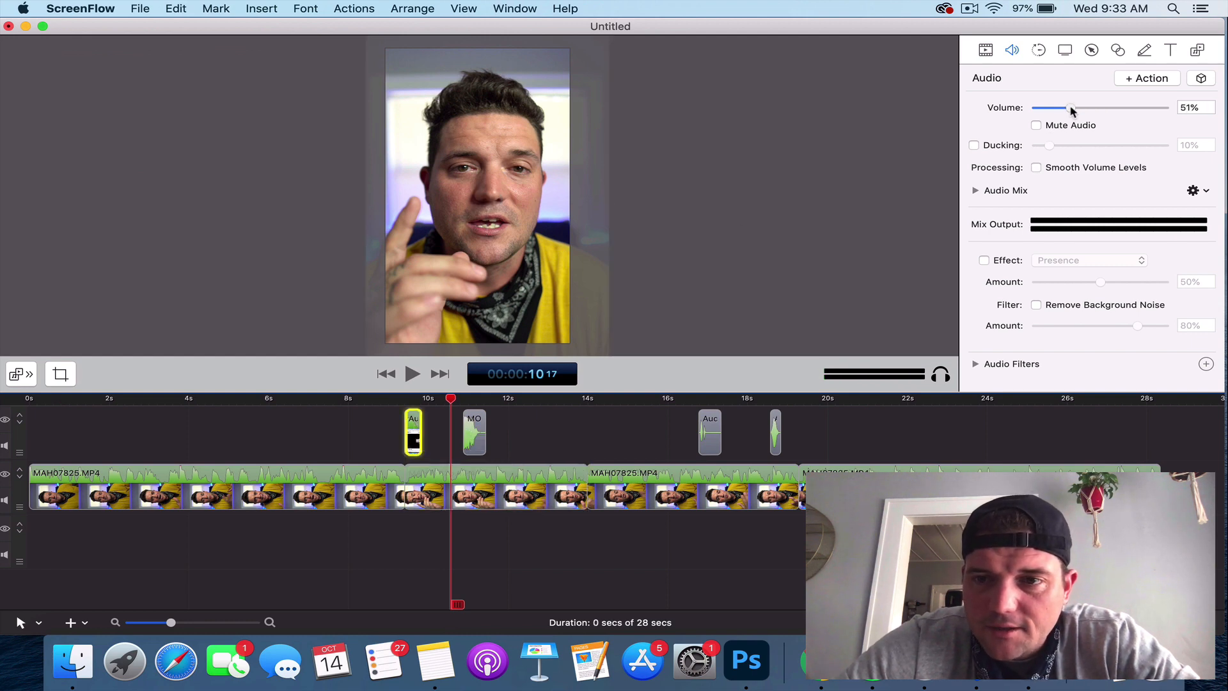
Move MOOG-SFX_3 to about 0:16 and place the short sound effect at the cut between the second and third clips at 60% volume.
left_click_drag(472, 424, 661, 419)
key("space")
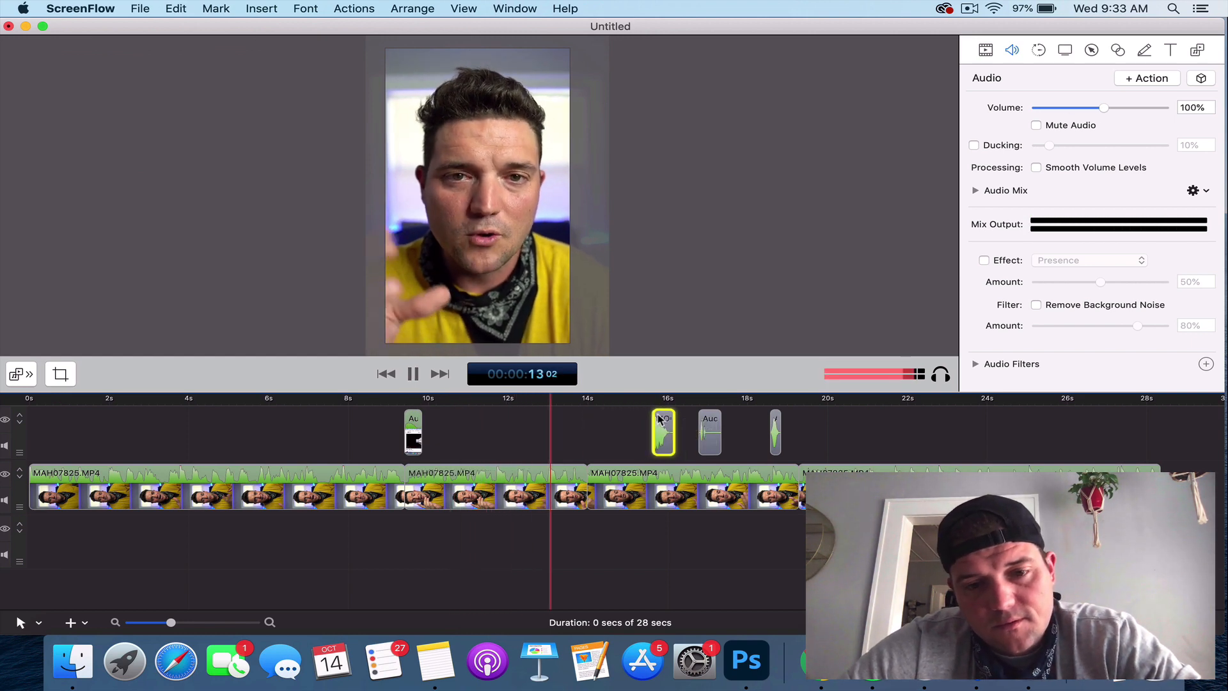
key("space")
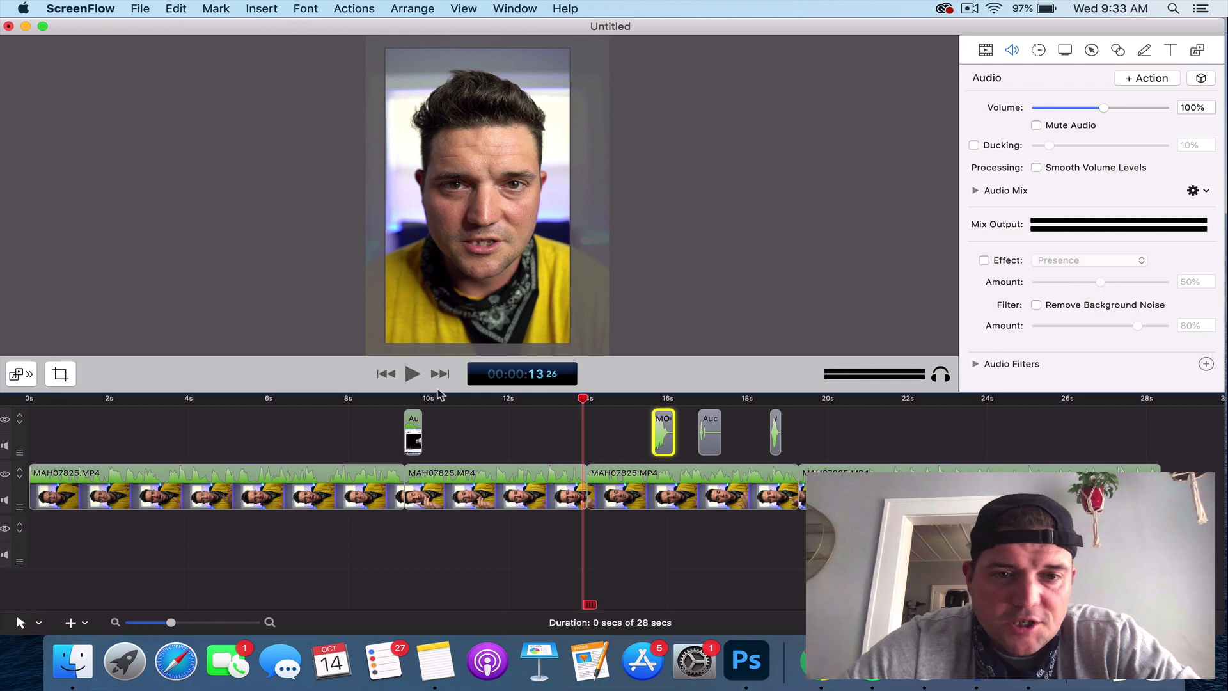
left_click_drag(775, 430, 586, 432)
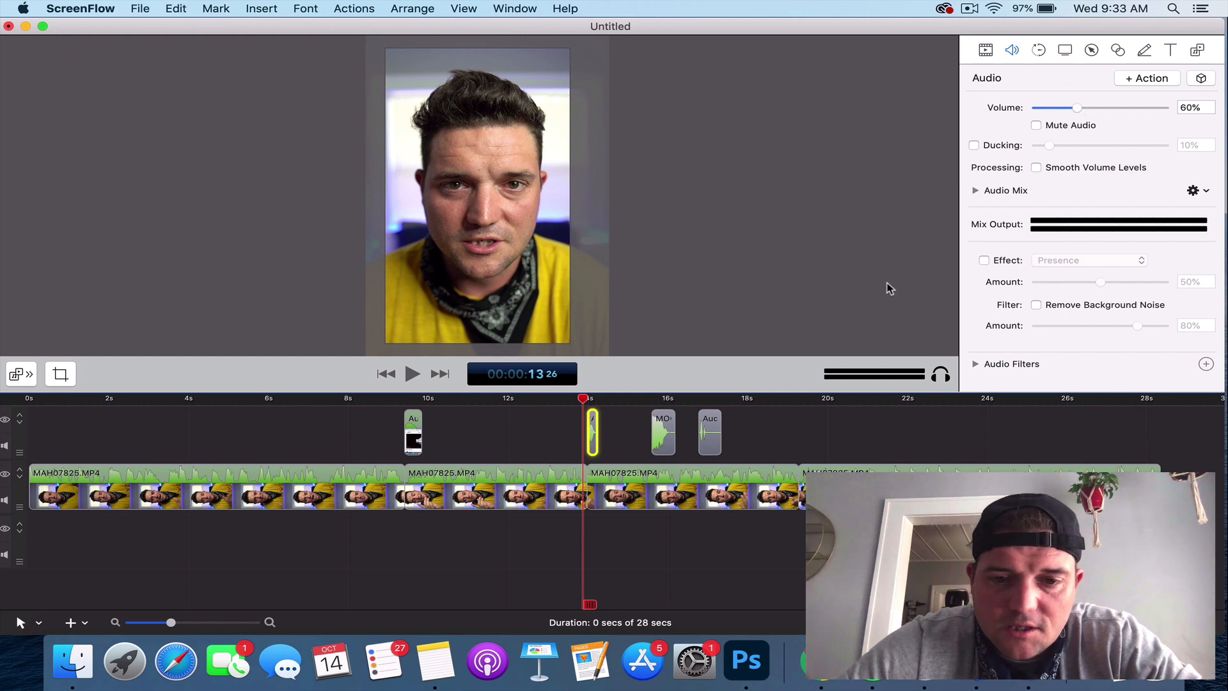
key("space")
key("space")
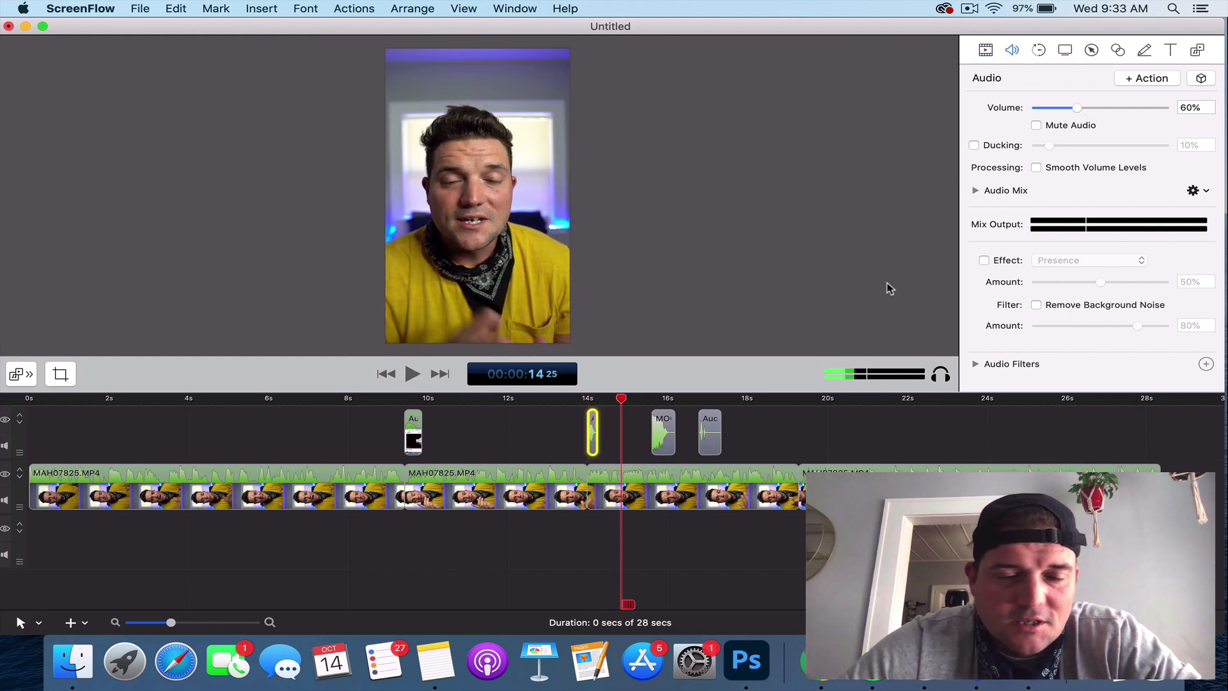
Shift the last two sound effects to about 0:22 and cut off the fourth talking clip's start up to 19:15, closing the gap.
left_click_drag(649, 432, 923, 427)
key("space")
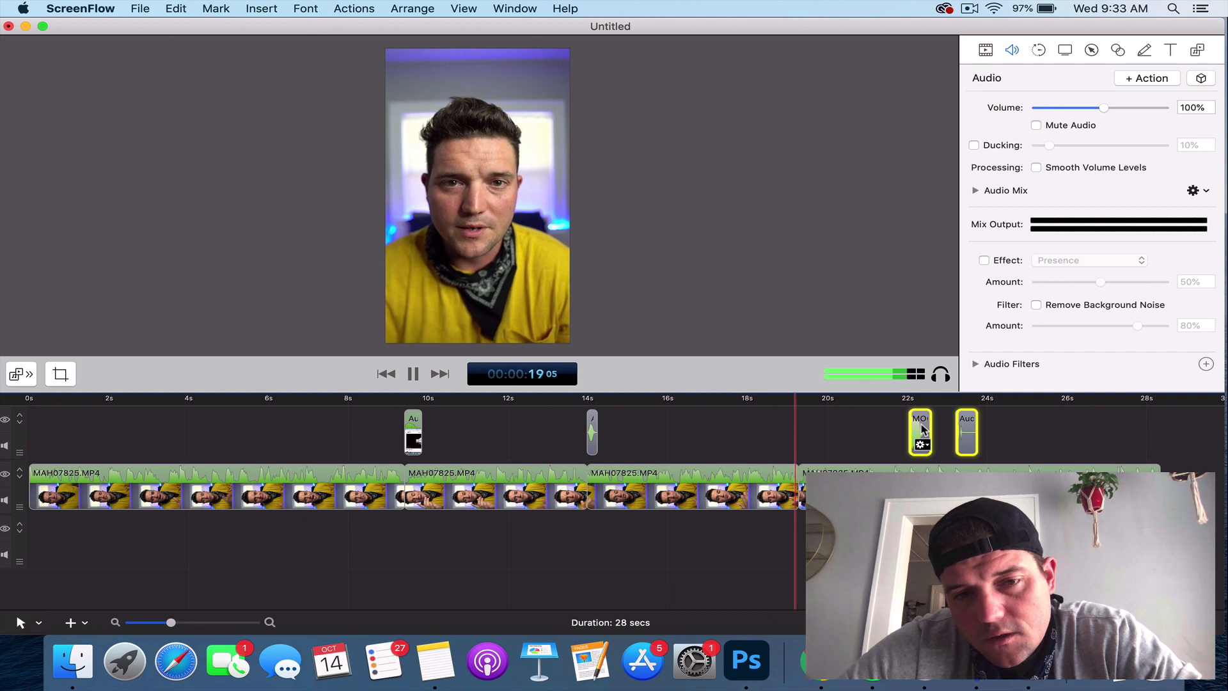
key("space")
left_click_drag(826, 401, 809, 403)
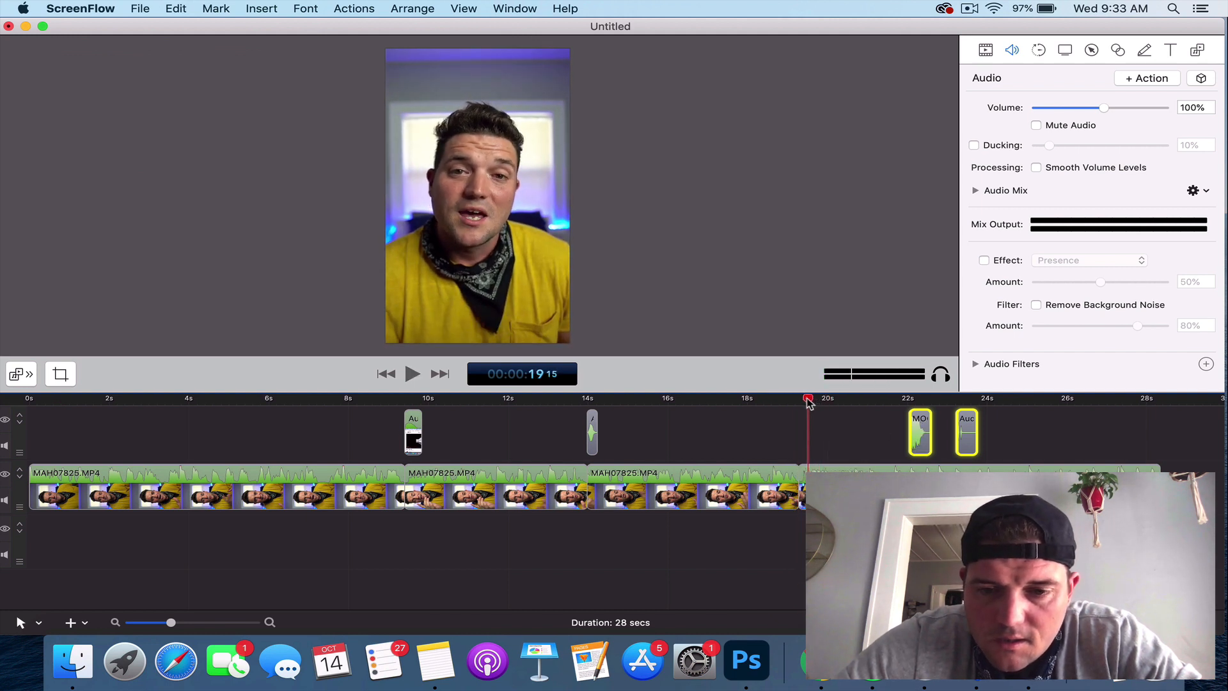
left_click(819, 494)
key("t")
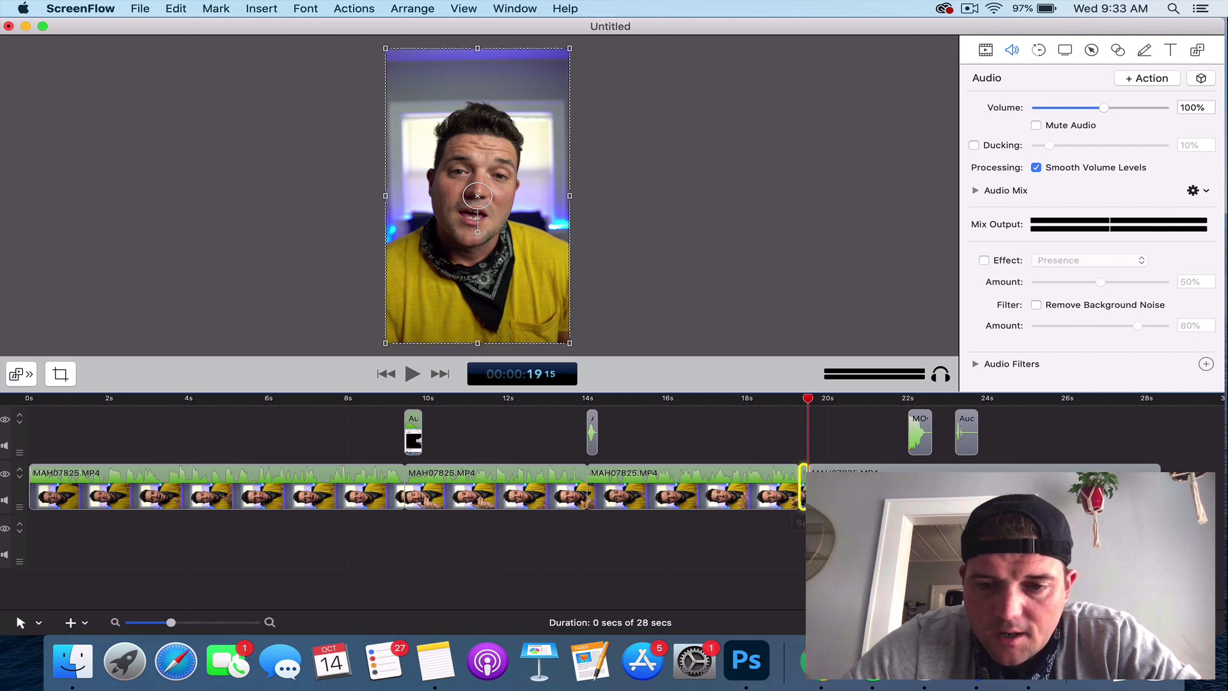
key("Delete")
left_click_drag(832, 494, 823, 494)
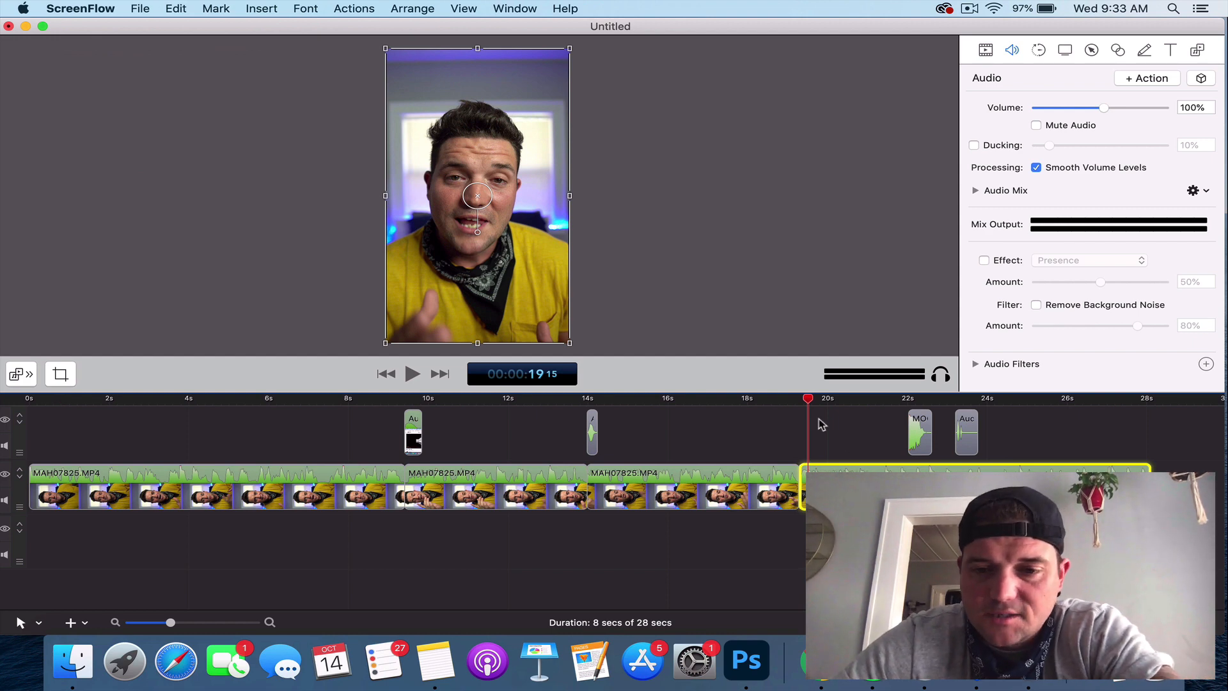
Place MOOG-SFX_3 at the cut between the third and fourth talking clips, about 19.3 s, and play it.
left_click_drag(811, 408, 799, 408)
mouse_move(919, 430)
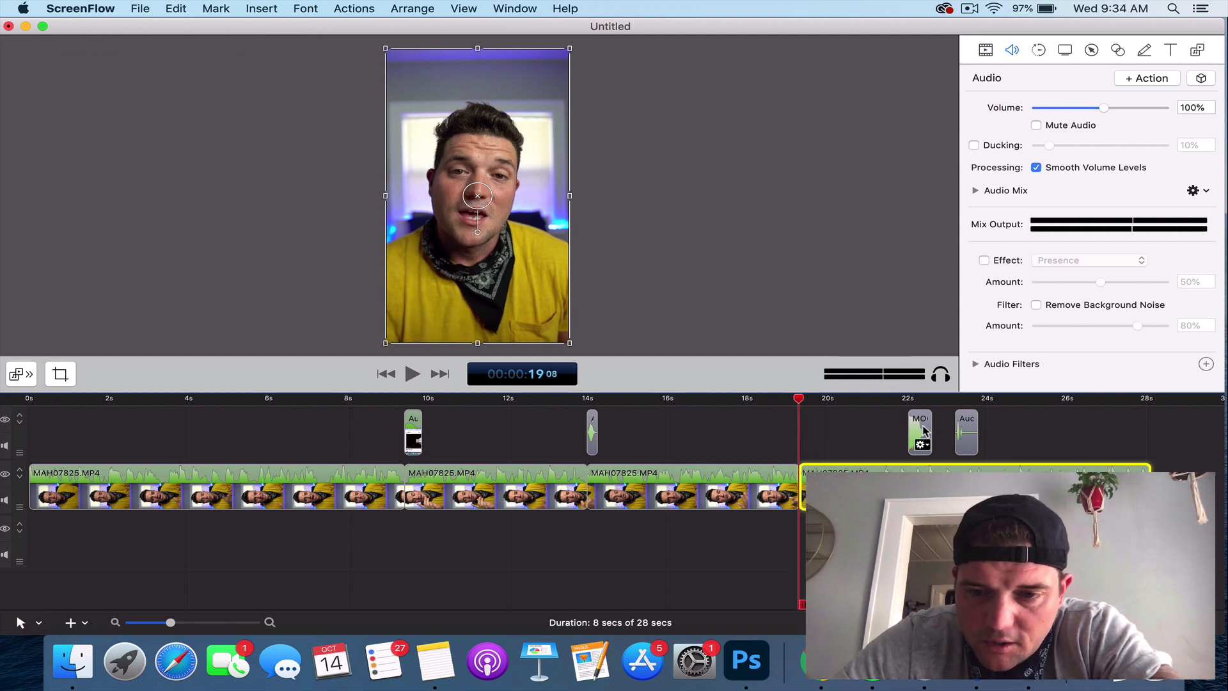
left_click_drag(920, 430, 813, 440)
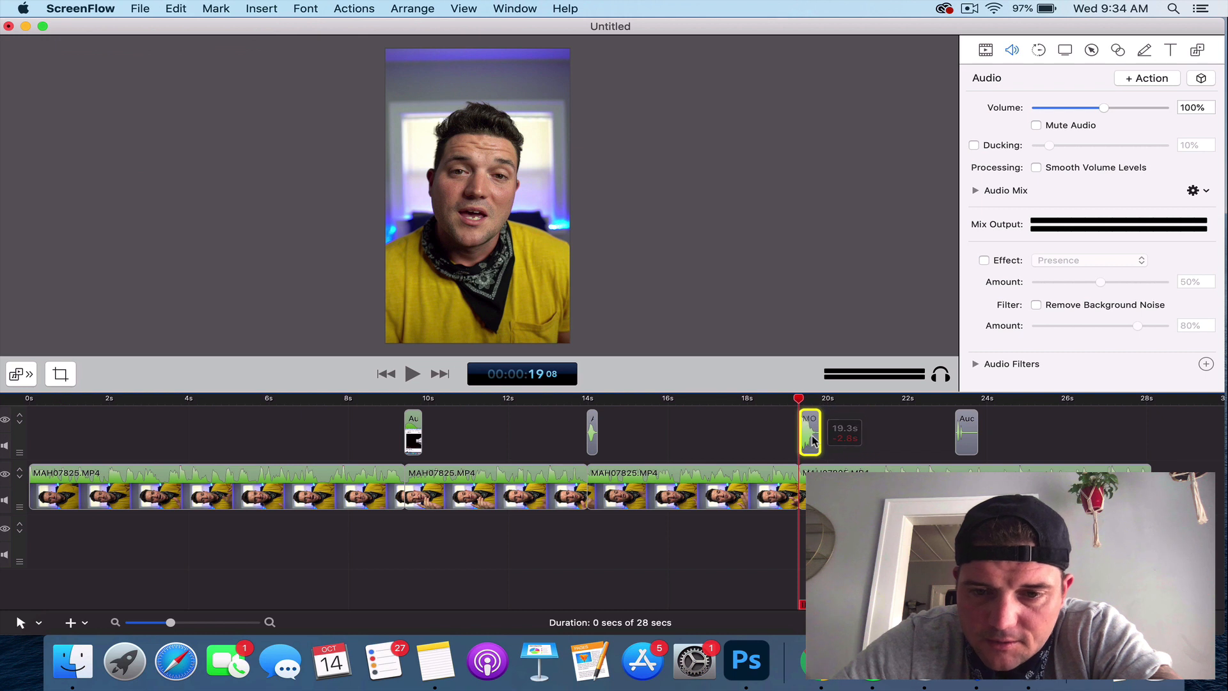
key("space")
Enlarge the fourth talking clip evenly beyond both sides of the frame and move the remaining sound effect to about 0:28, at the video's end.
left_click(496, 152)
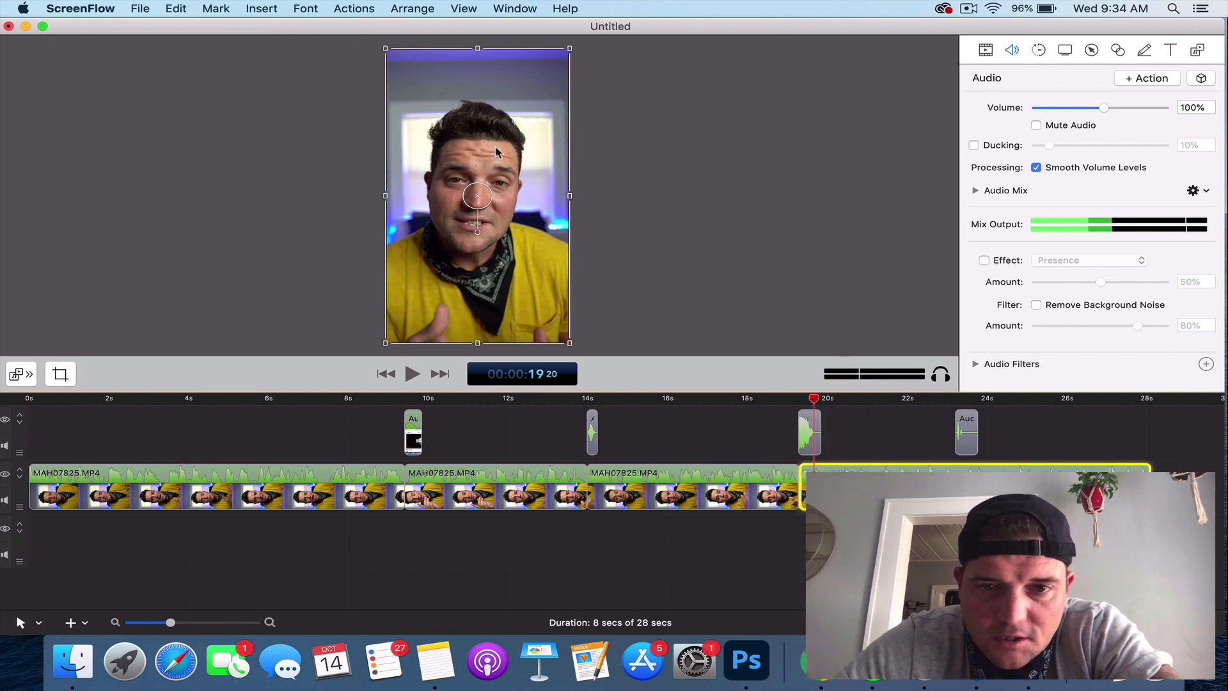
left_click_drag(570, 196, 592, 198)
left_click_drag(428, 220, 407, 221)
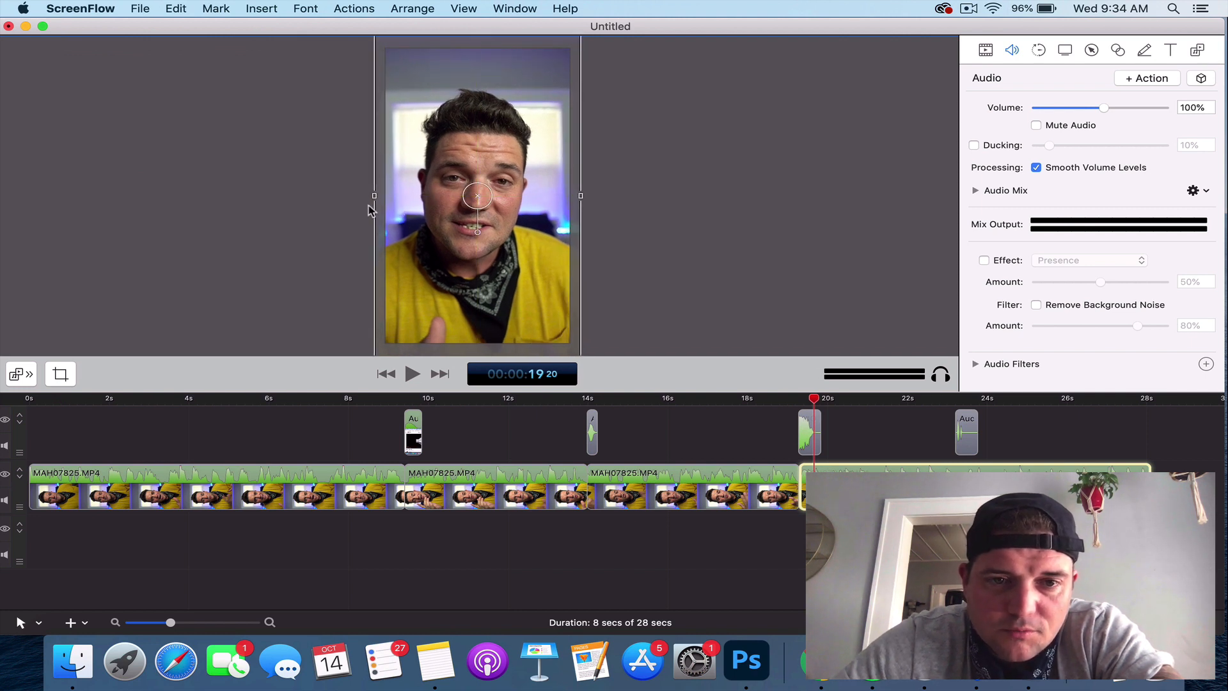
left_click_drag(965, 433, 1162, 426)
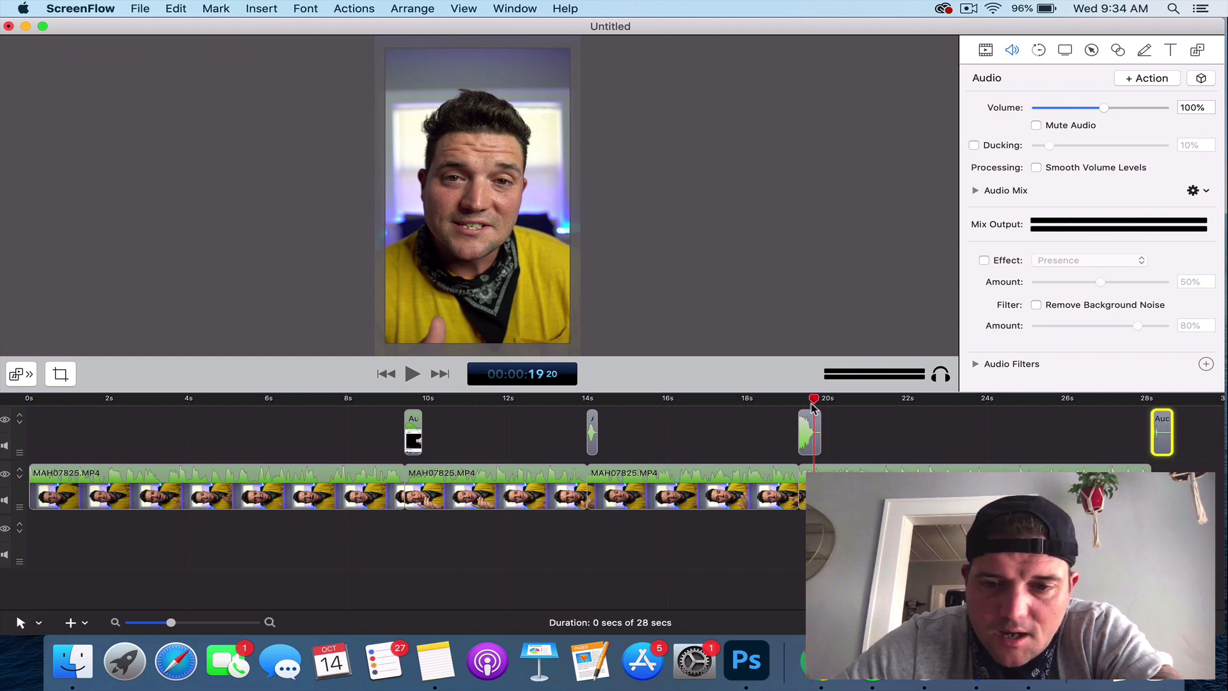
left_click_drag(813, 410, 726, 410)
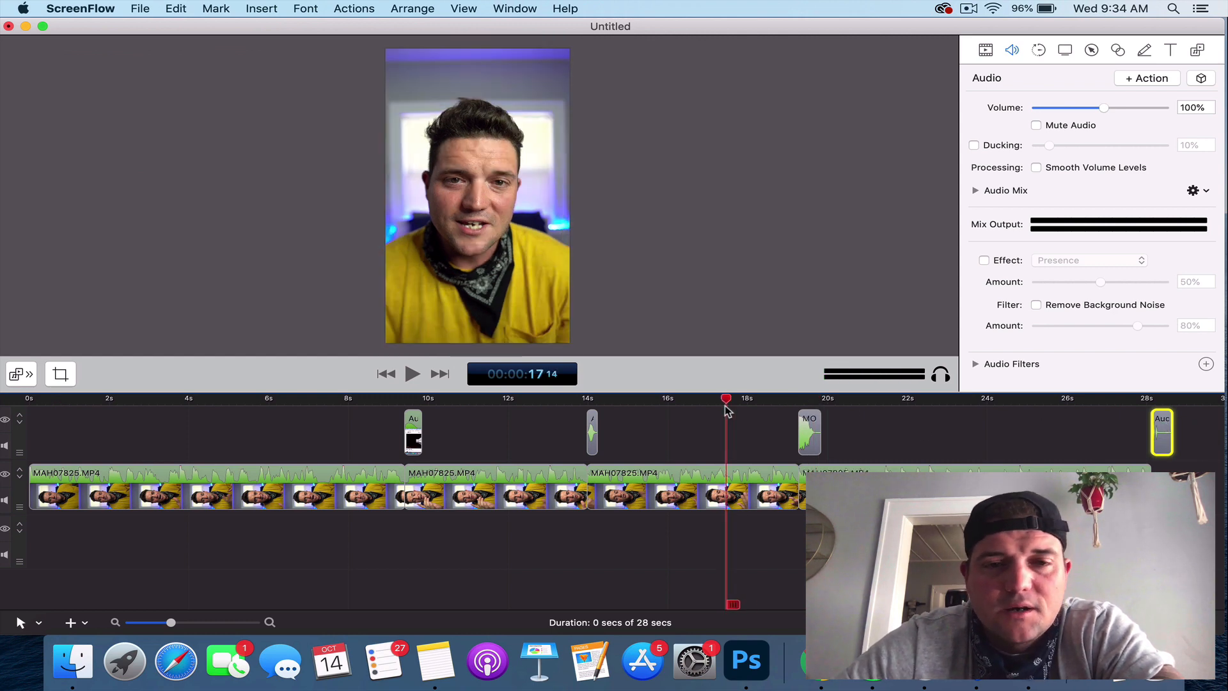
key("space")
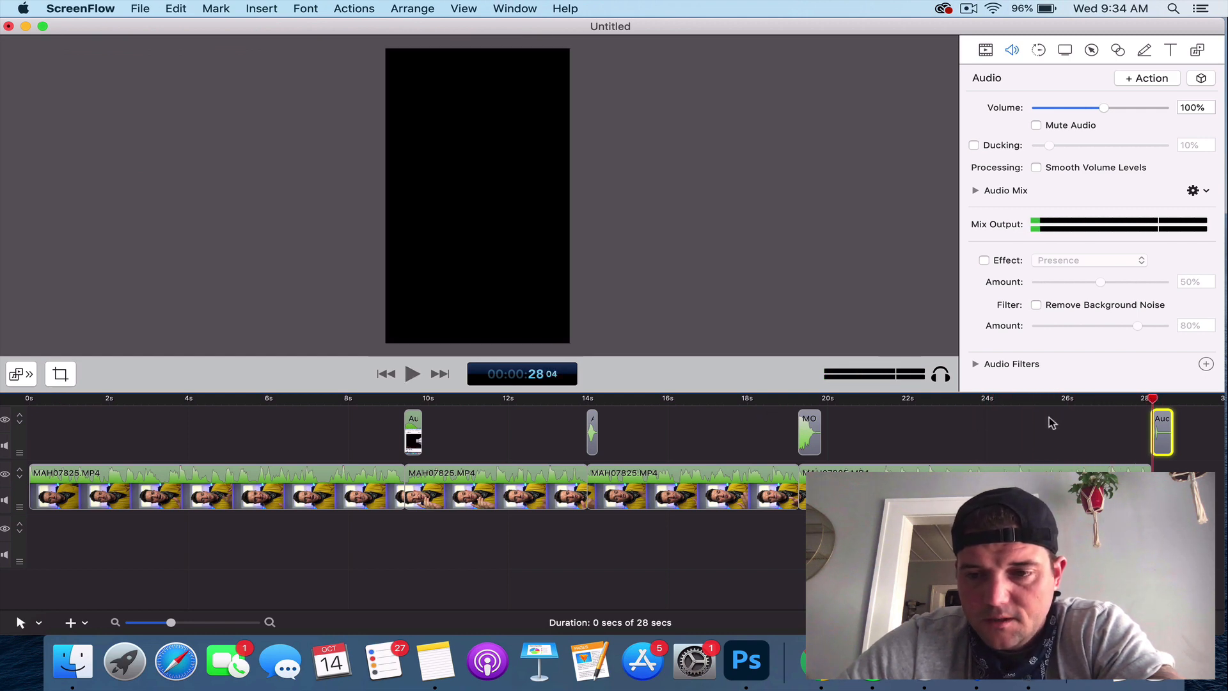
Move the first talking clip down one track and place the remaining sound effect above it at about 0:02.
left_click_drag(1164, 413, 98, 388)
key("space")
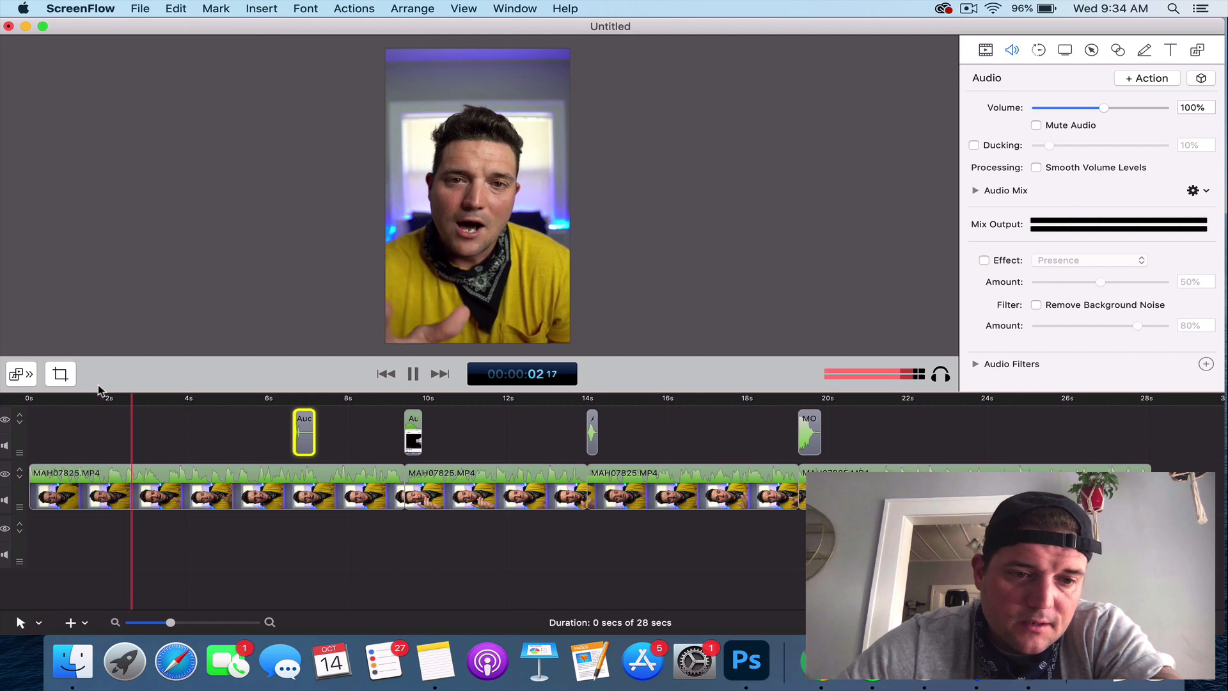
key("space")
left_click_drag(155, 390, 108, 408)
left_click_drag(123, 476, 123, 529)
left_click_drag(302, 426, 119, 486)
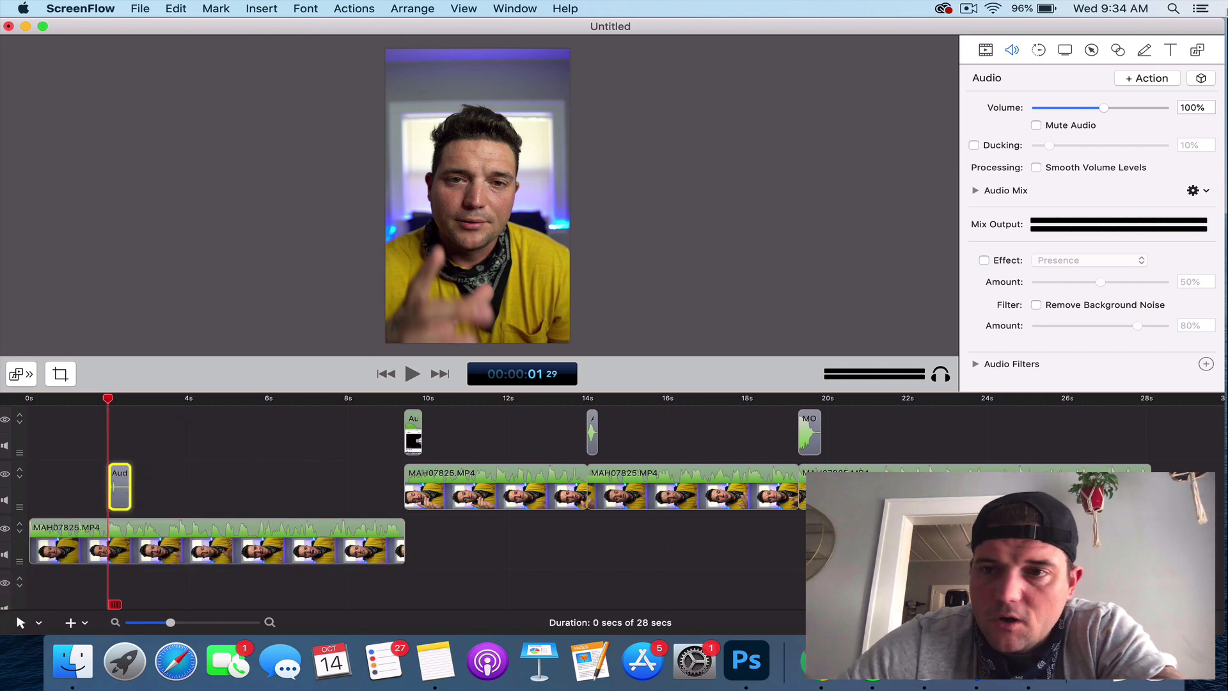
Add a text clip reading PLAN YOUR VIDEOS at about 0:02.
left_click(1167, 50)
left_click(1164, 78)
type("PLAN")
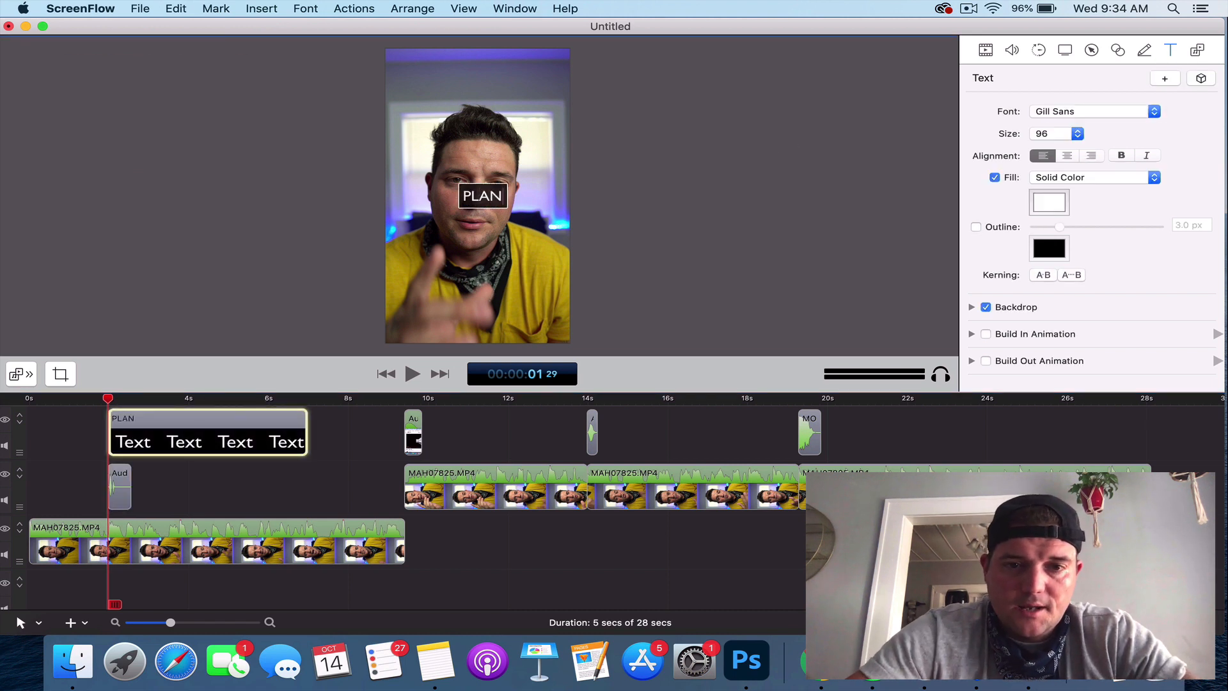
type(" YOUR VIDEOS")
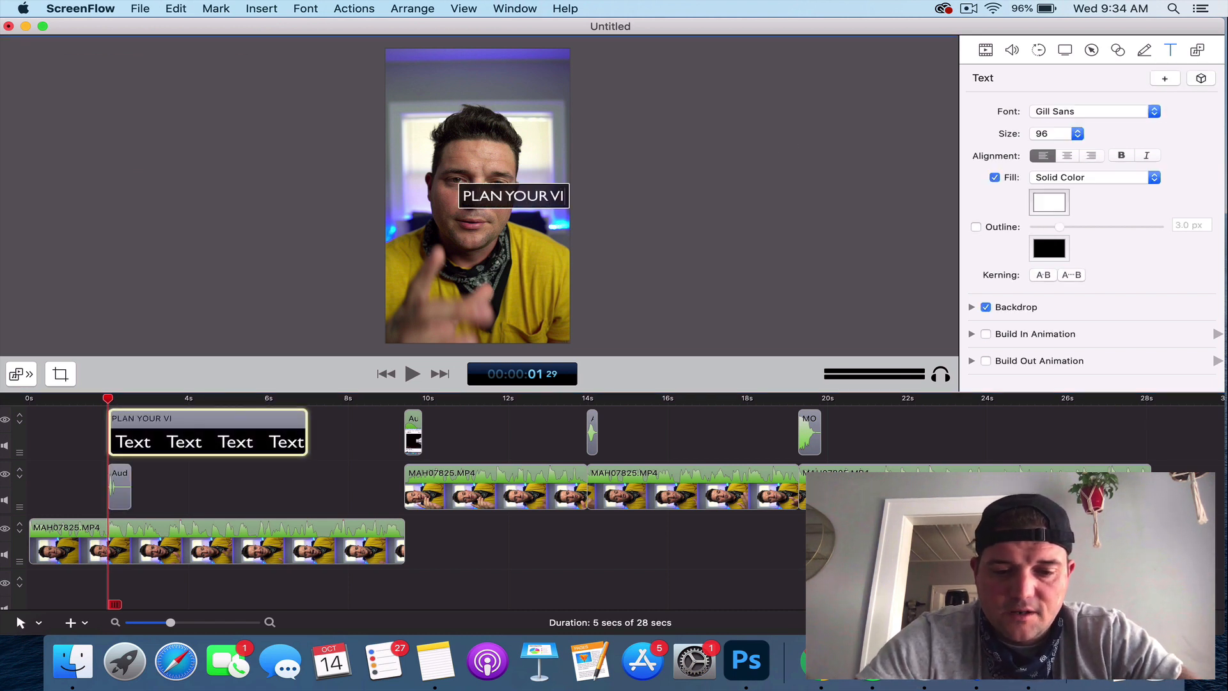
Change the title text to a heavier sans-serif font and turn off its backdrop.
triple_click(548, 190)
left_click(1074, 112)
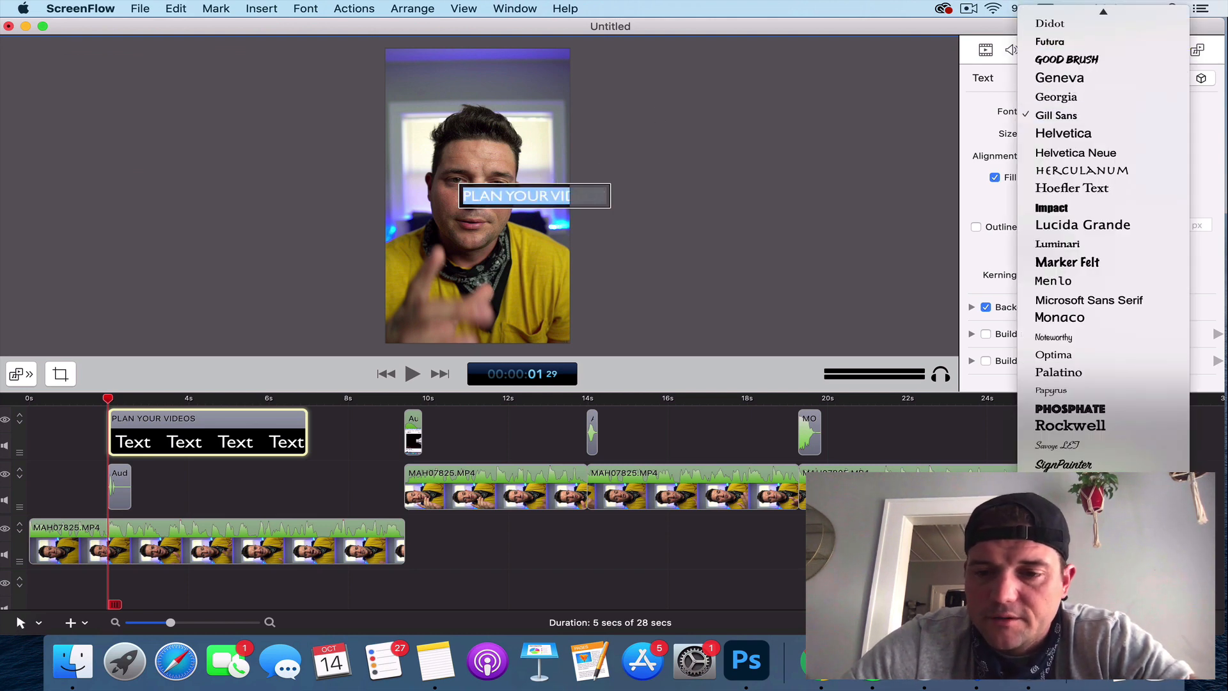
left_click(1063, 553)
left_click(986, 307)
Give the title a drop shadow and centre it below the face at position 0, -292.
left_click(985, 51)
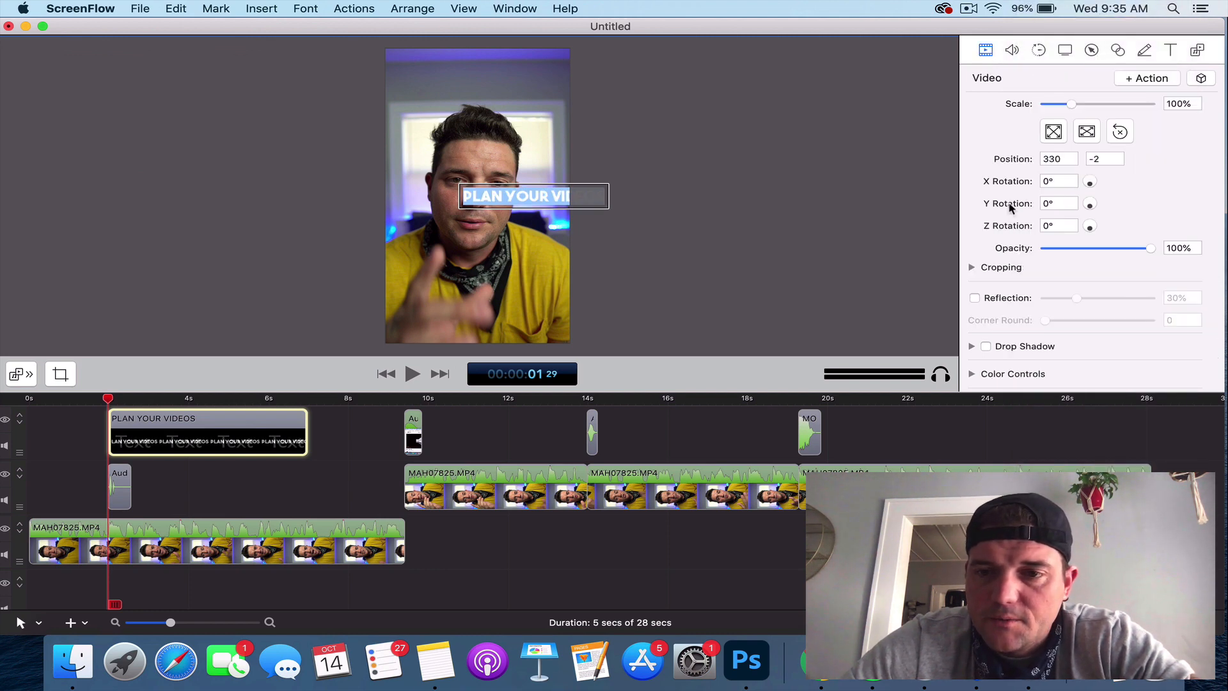
left_click(611, 220)
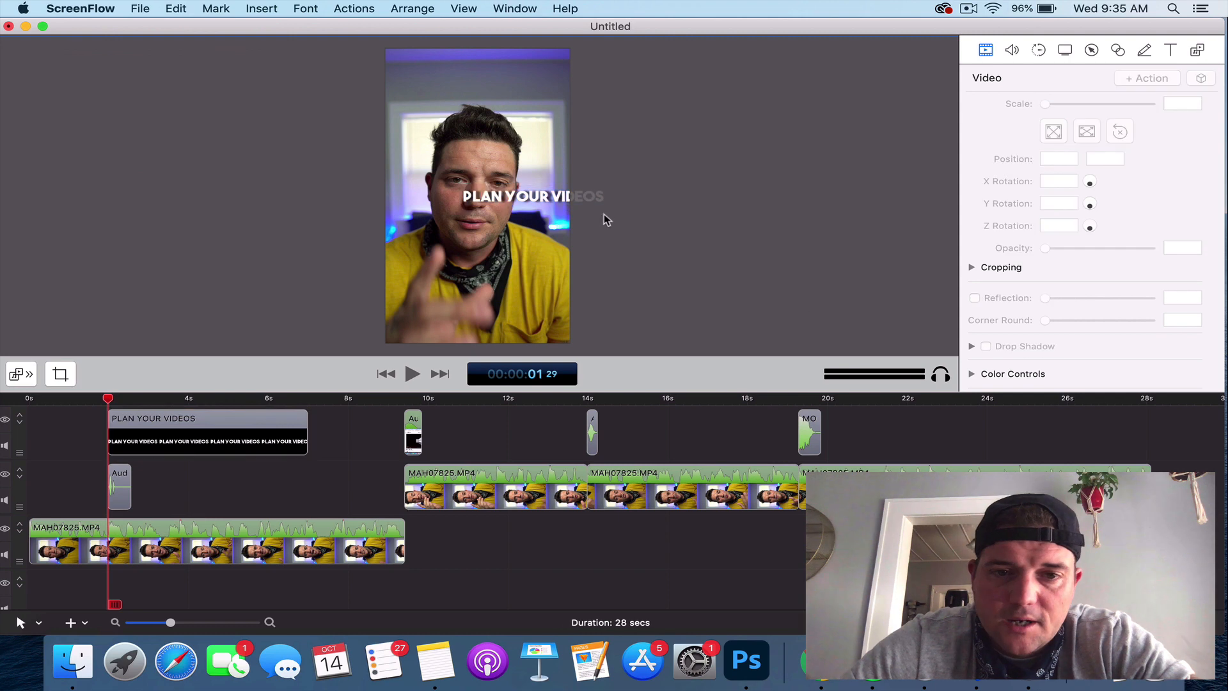
left_click_drag(528, 198, 473, 242)
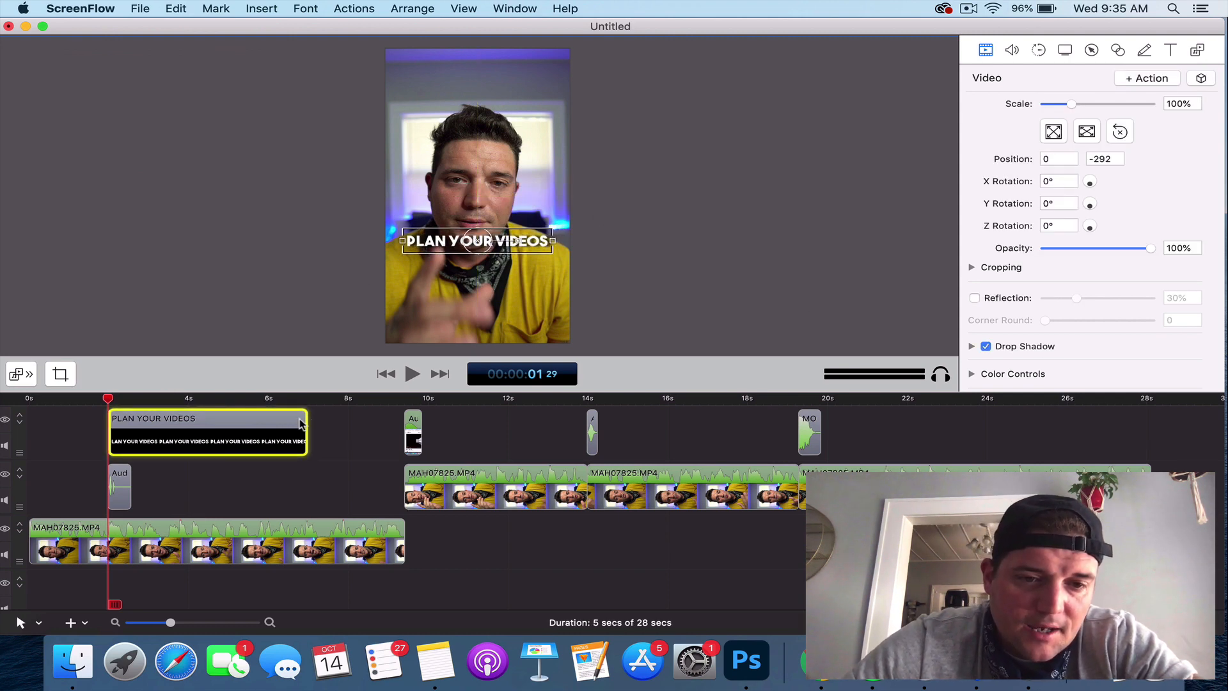
Shorten the title clip to match the length of the sound effect beneath it and play that section.
left_click_drag(299, 424, 126, 421)
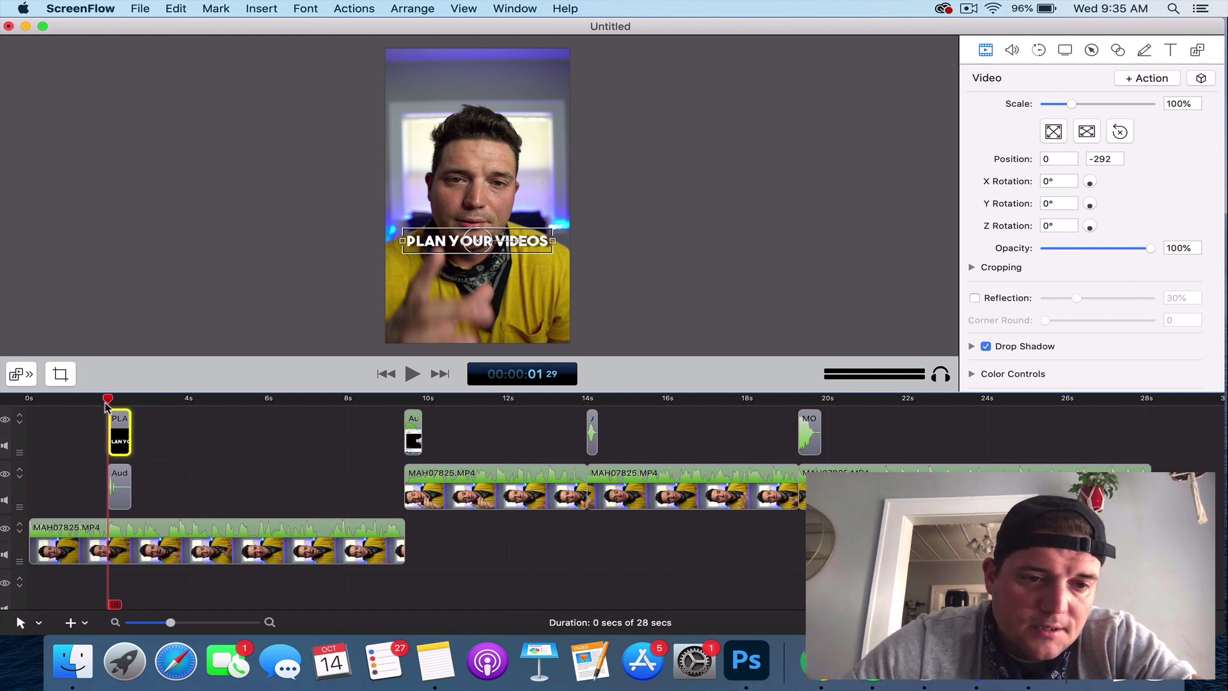
key("space")
left_click(79, 402)
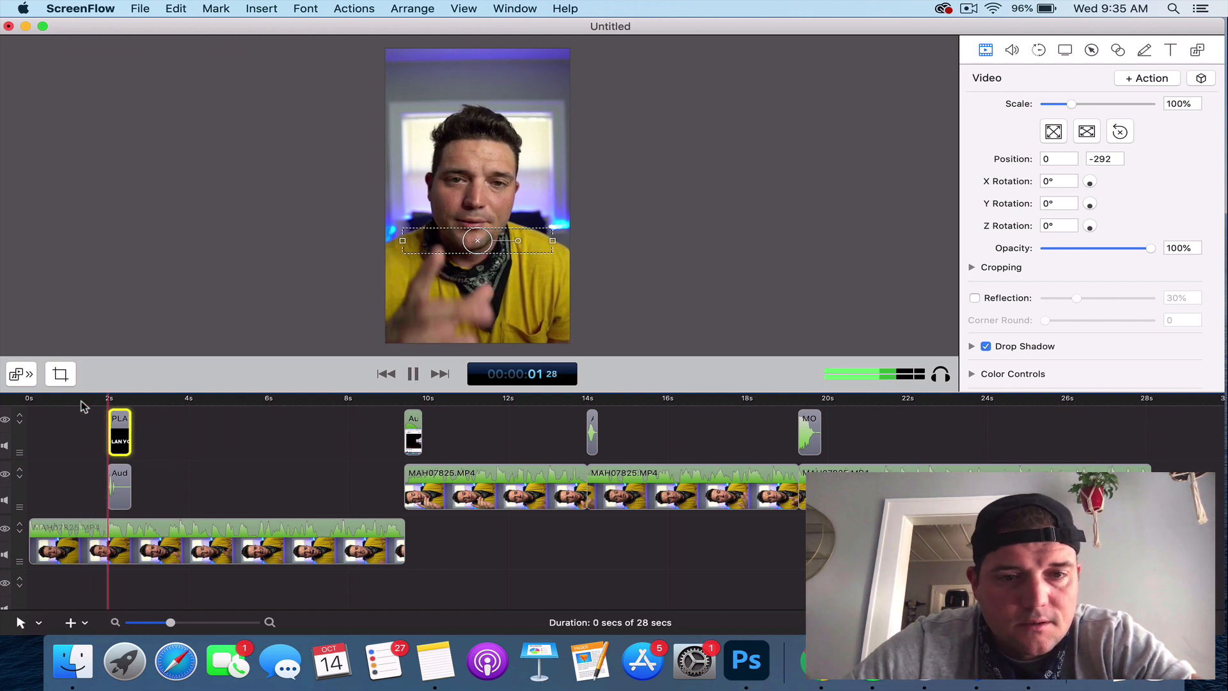
key("space")
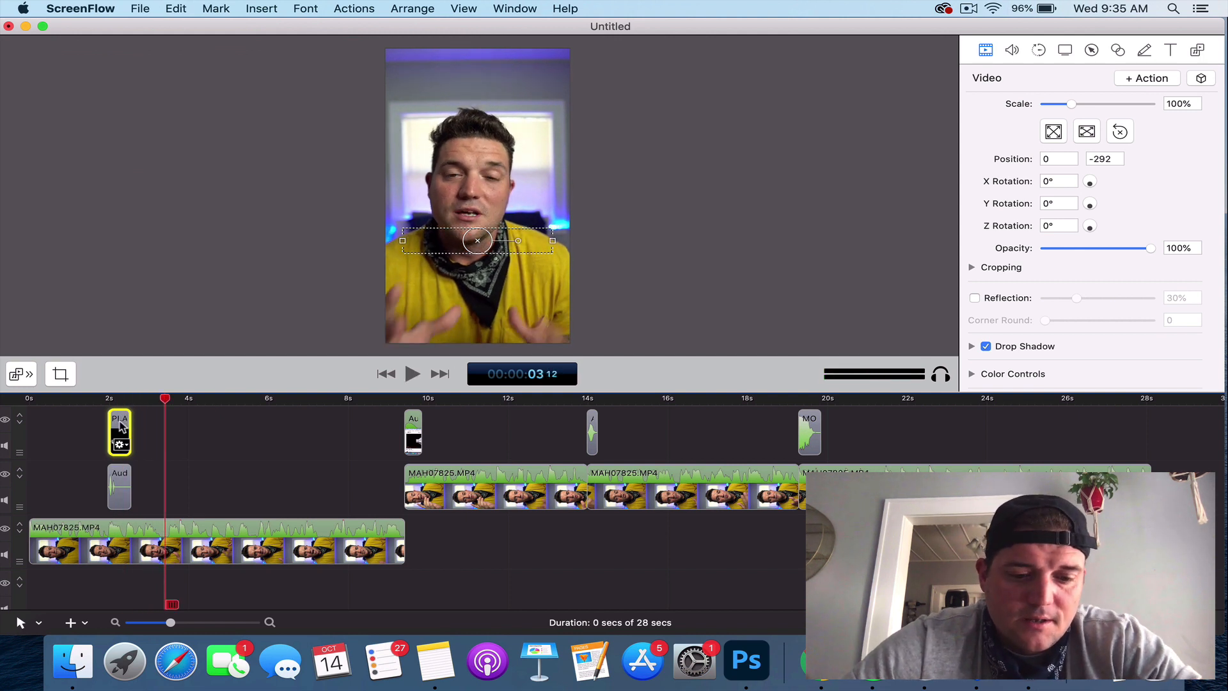
Paste a copy of the PLAN YOUR VIDEOS title clip directly after the original on the same track.
left_click_drag(166, 399, 134, 407)
key("cmd+v")
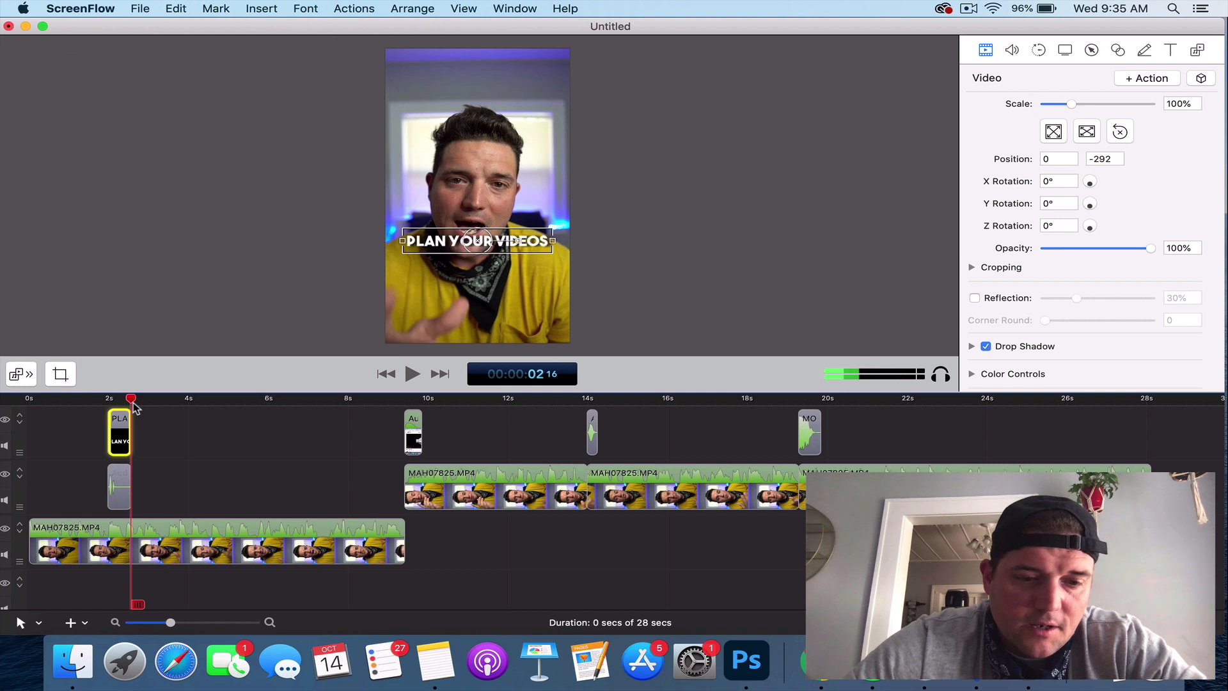
left_click_drag(143, 474, 143, 442)
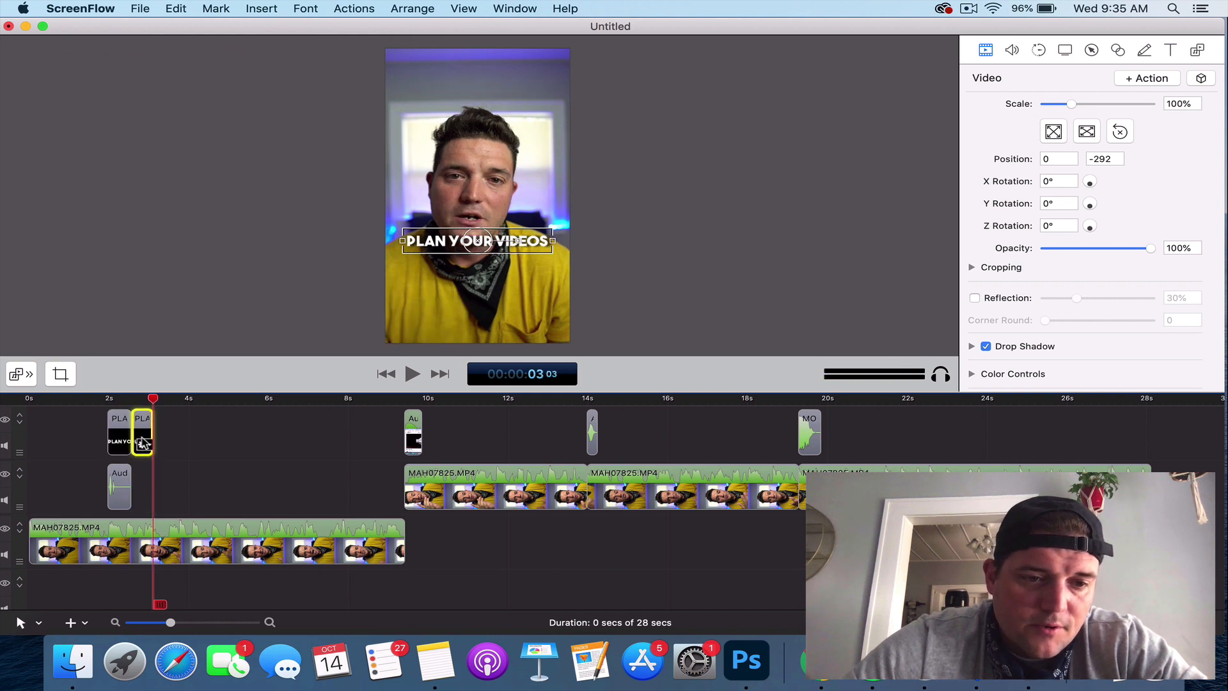
Place two copies of the sound effect after the original and add a third copy of the title clip above the last one.
left_click(117, 480)
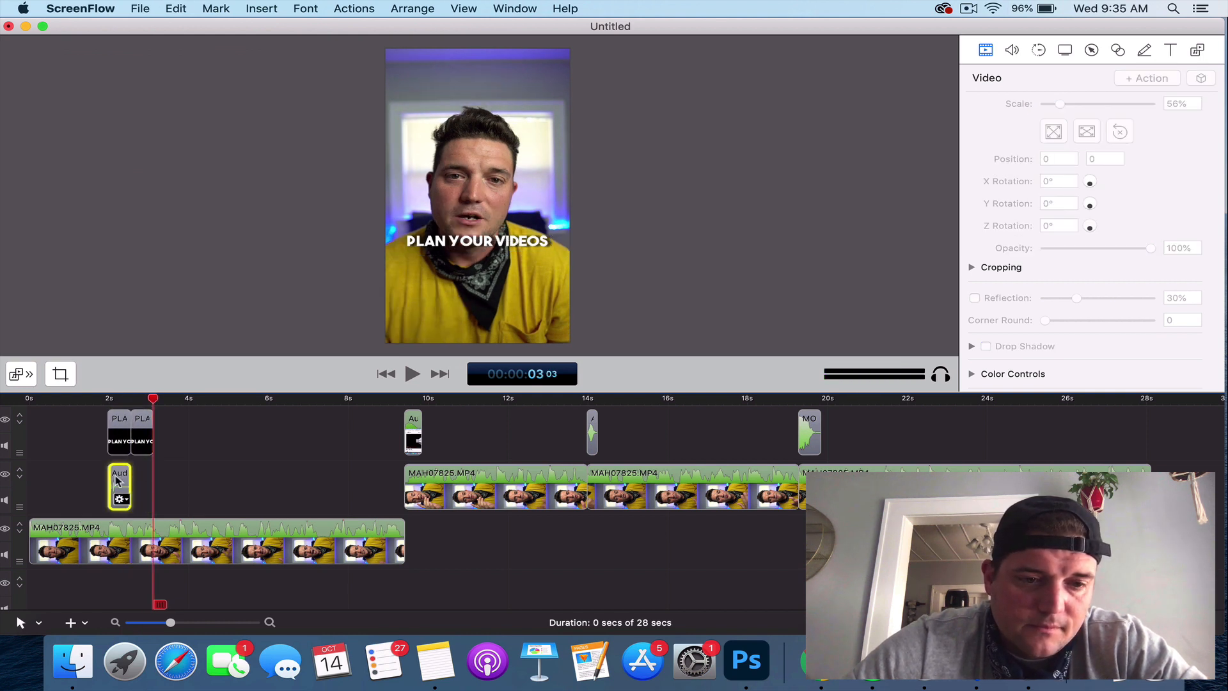
key("cmd+v")
mouse_move(163, 481)
left_mouse_down()
mouse_move(142, 481)
mouse_move(163, 481)
left_mouse_up()
key("cmd+v")
left_click(140, 435)
key("cmd+c")
key("cmd+v")
Change the first title's text to PLAN and centre it horizontally below the face.
left_click_drag(213, 479, 117, 401)
left_click(119, 427)
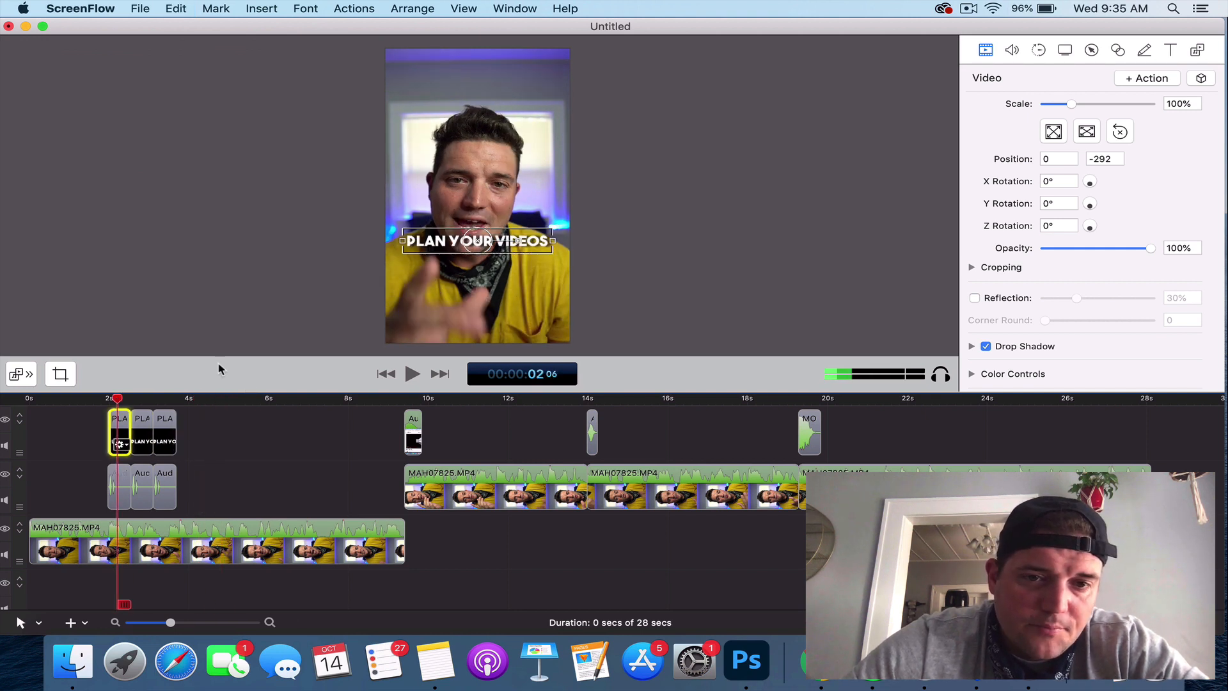
triple_click(444, 242)
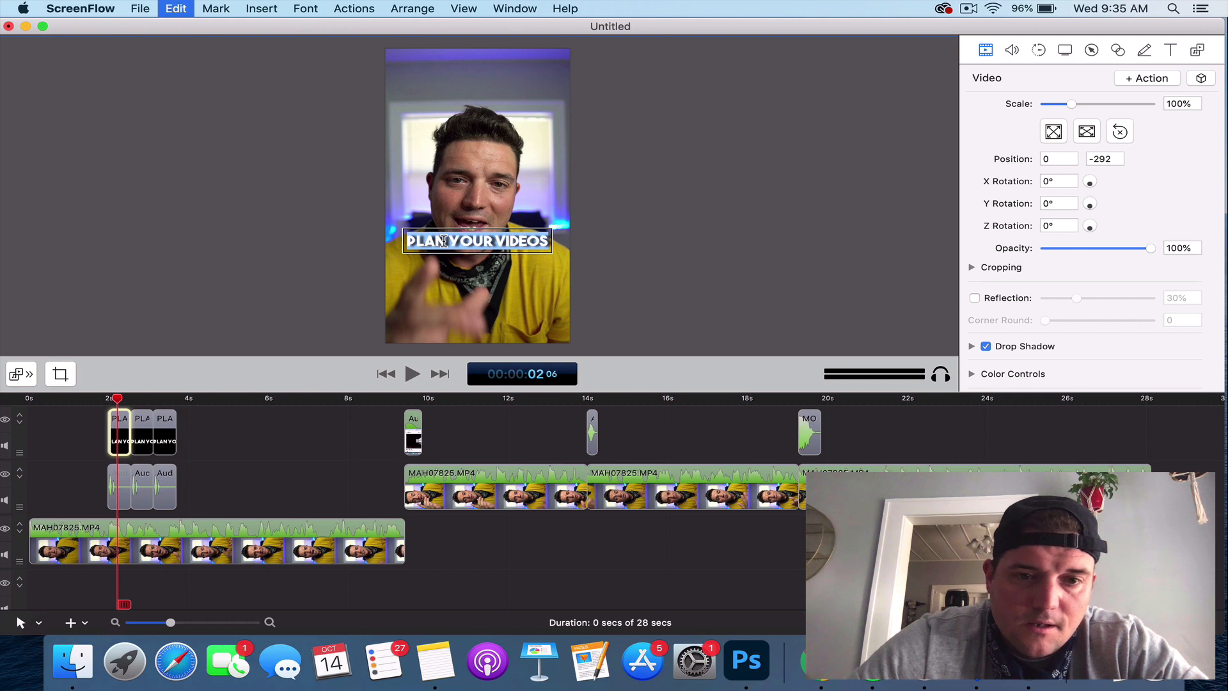
type("plan")
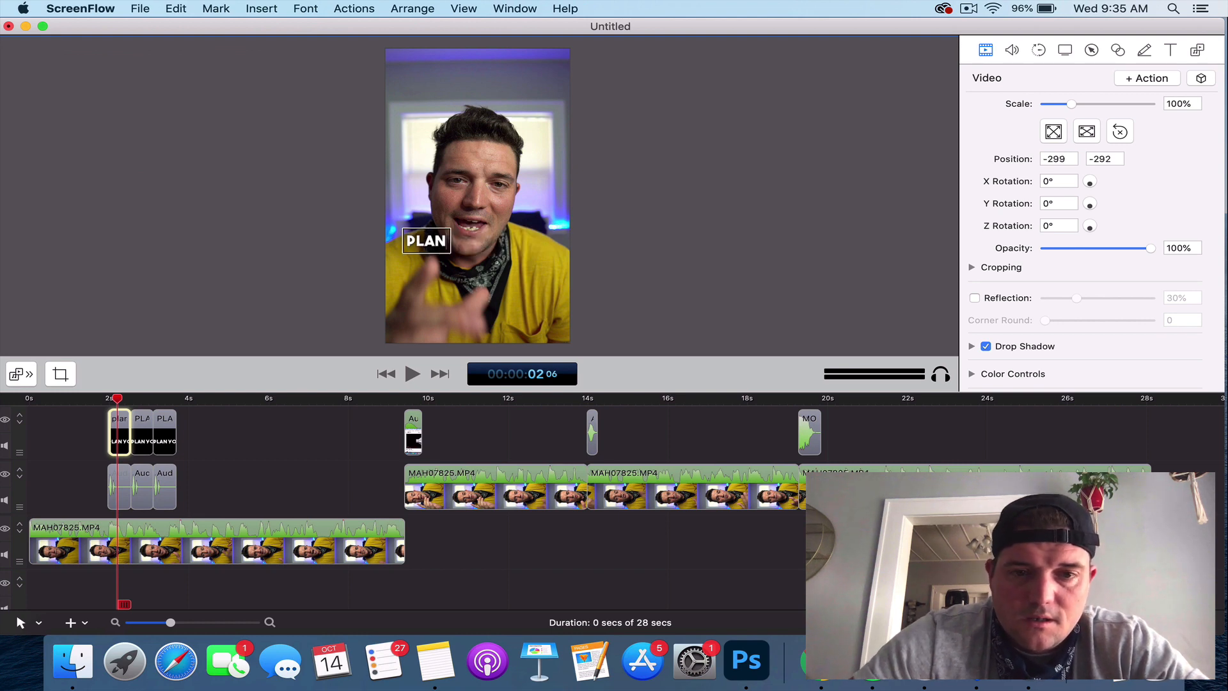
left_click(307, 209)
left_click_drag(438, 243, 481, 244)
Change the second title's text to OUT YOUR and centre it horizontally below the face.
left_click(146, 422)
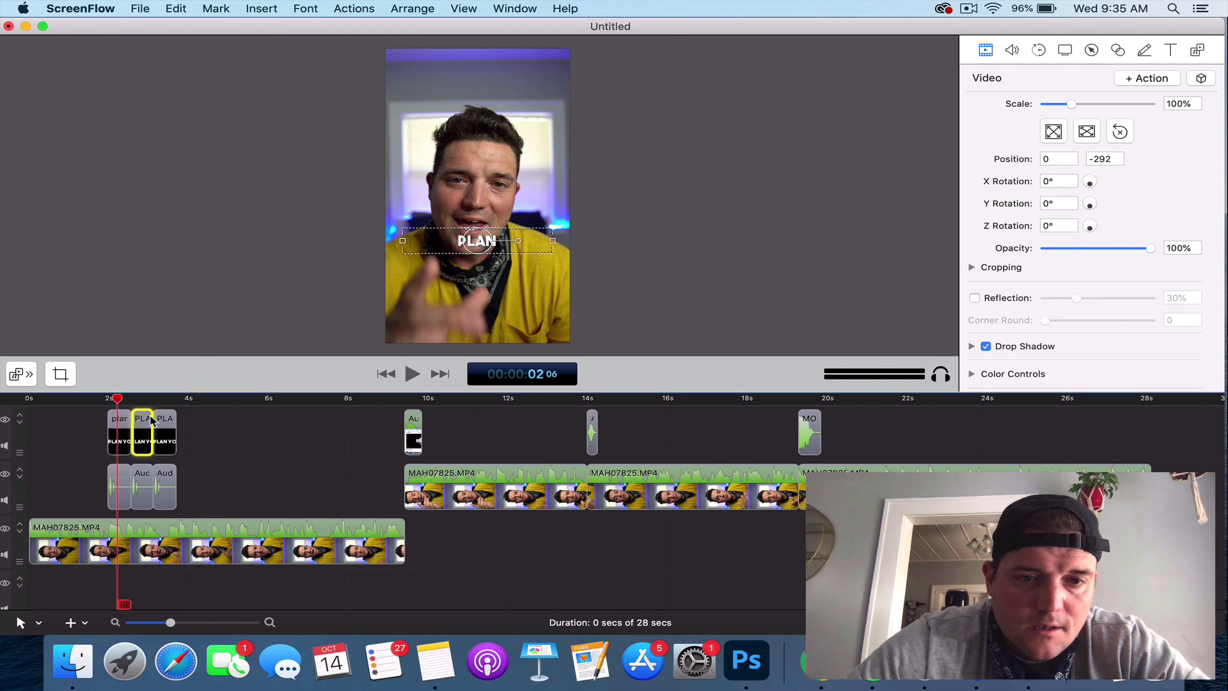
left_click_drag(117, 399, 144, 400)
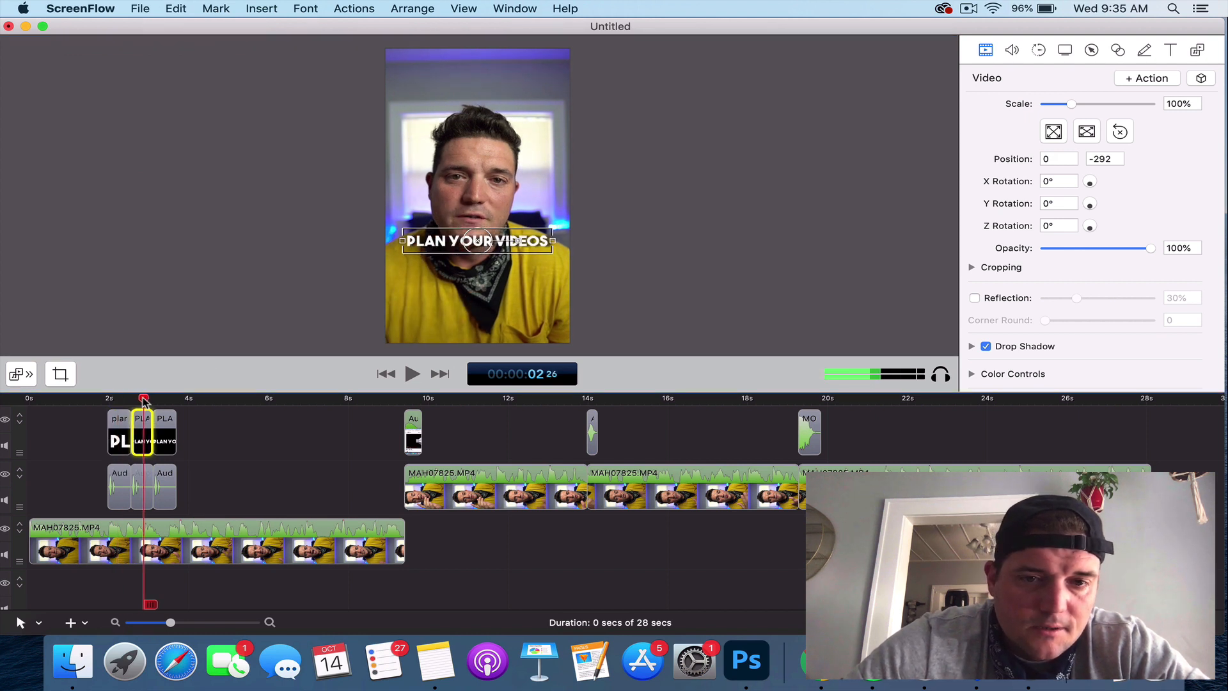
key("super+a")
type("you")
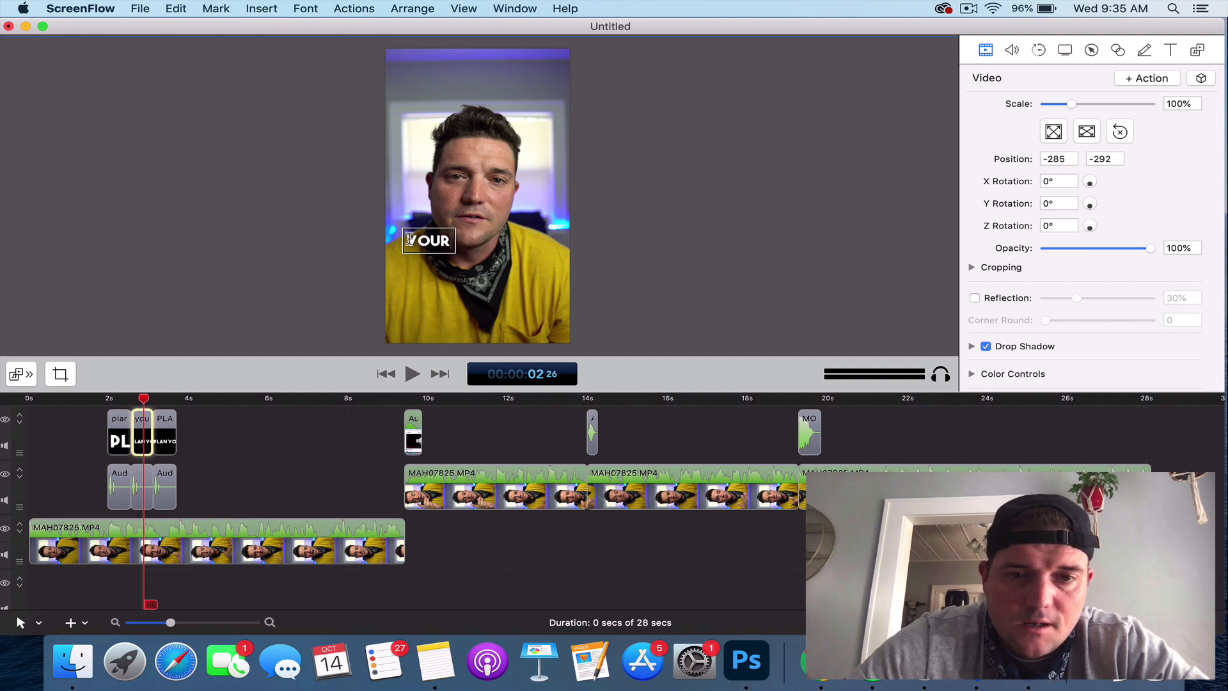
left_click(304, 235)
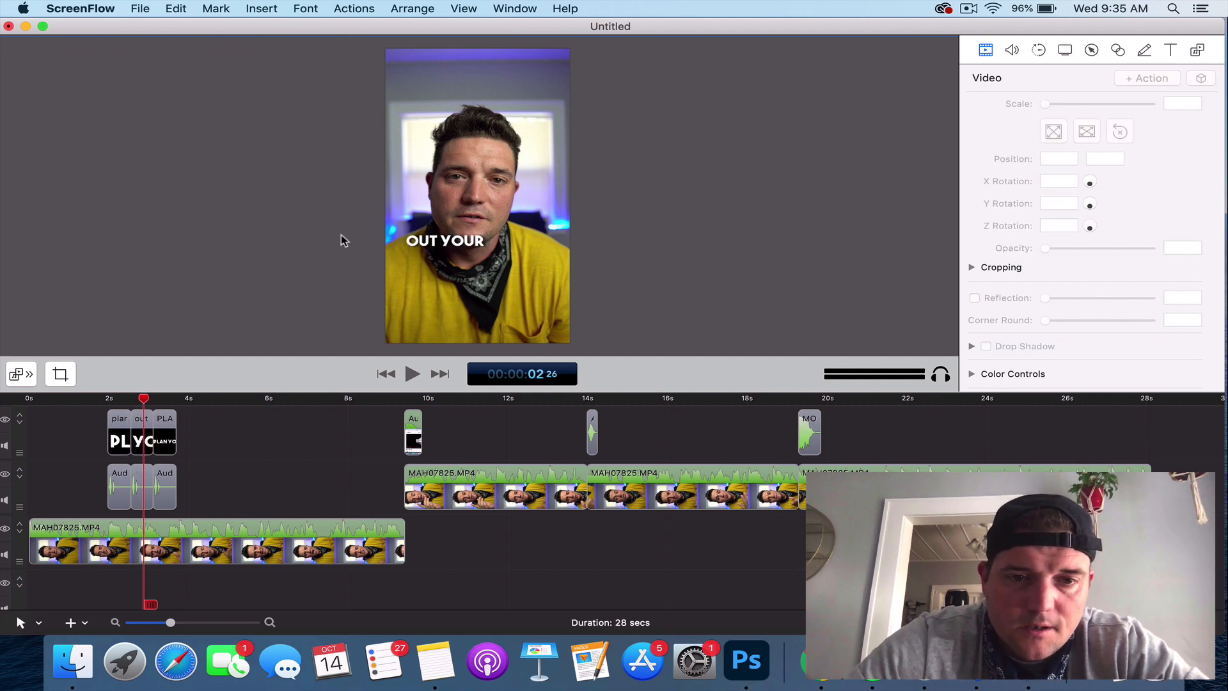
left_click(446, 246)
Change the third title's text to VIDEOS and centre it below the face at position 0, -282.
left_click(161, 438)
left_click_drag(148, 400, 167, 400)
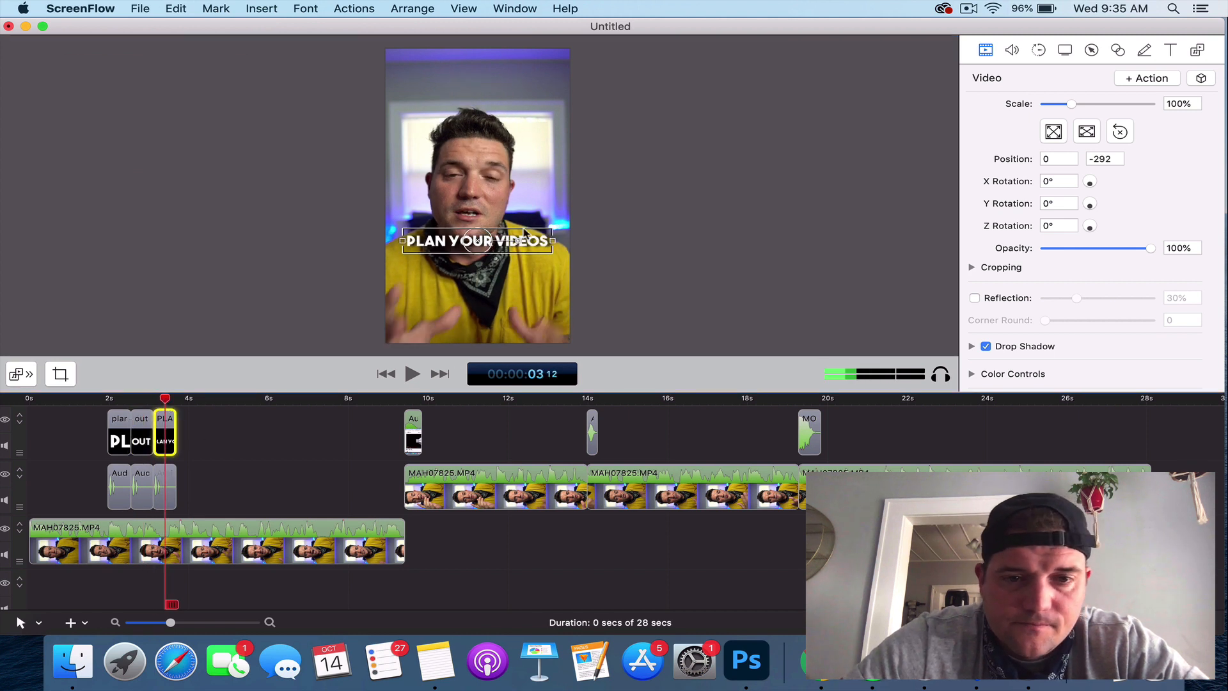
triple_click(479, 238)
type("vid")
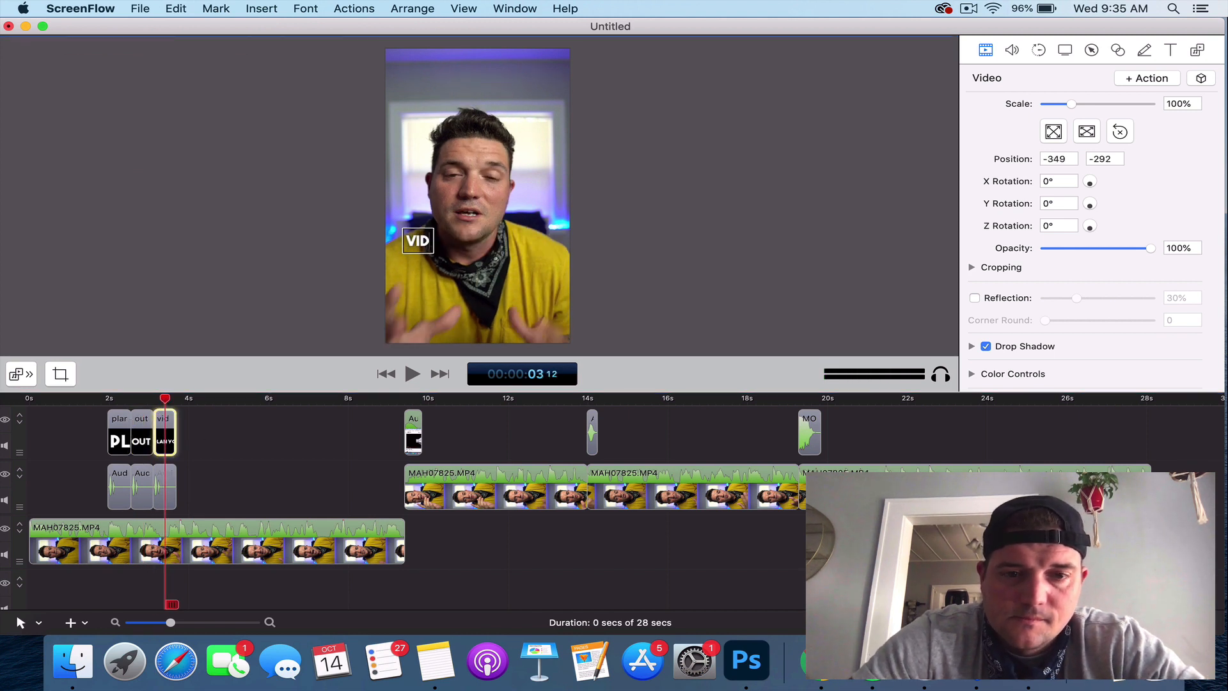
left_click(333, 238)
left_click_drag(435, 243, 480, 240)
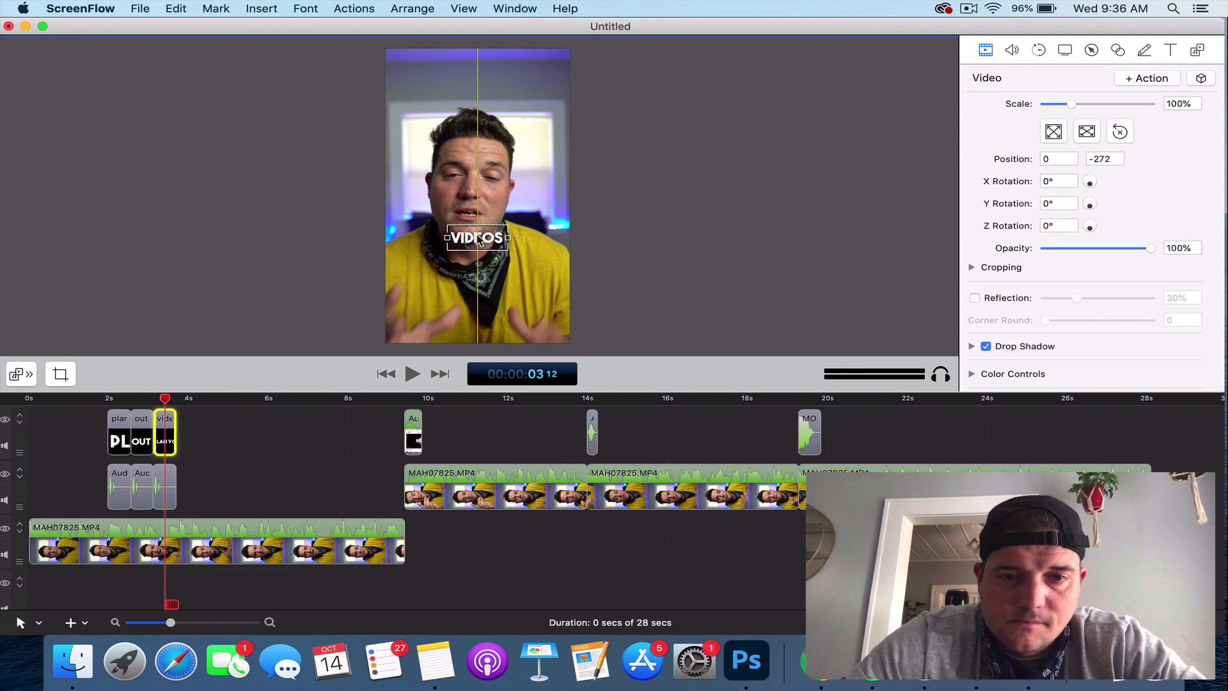
Play the opening from the start to review the three title words with their sound effects.
left_click_drag(166, 399, 5, 409)
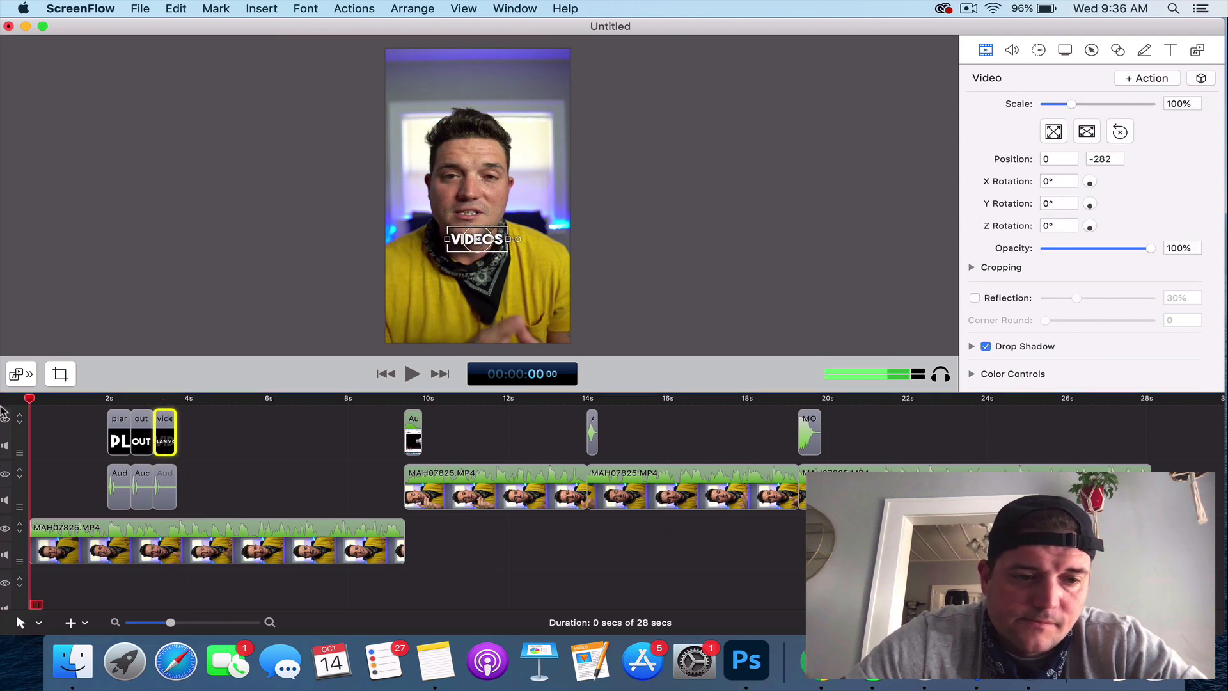
key("space")
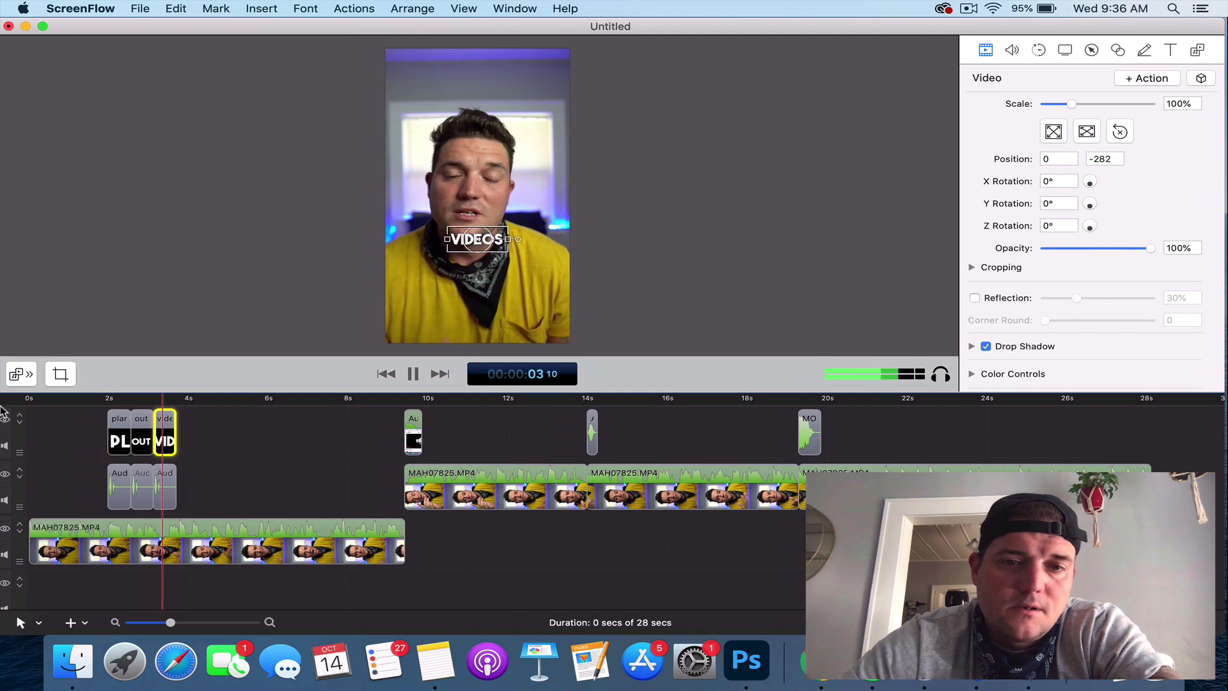
key("space")
left_click_drag(194, 400, 87, 401)
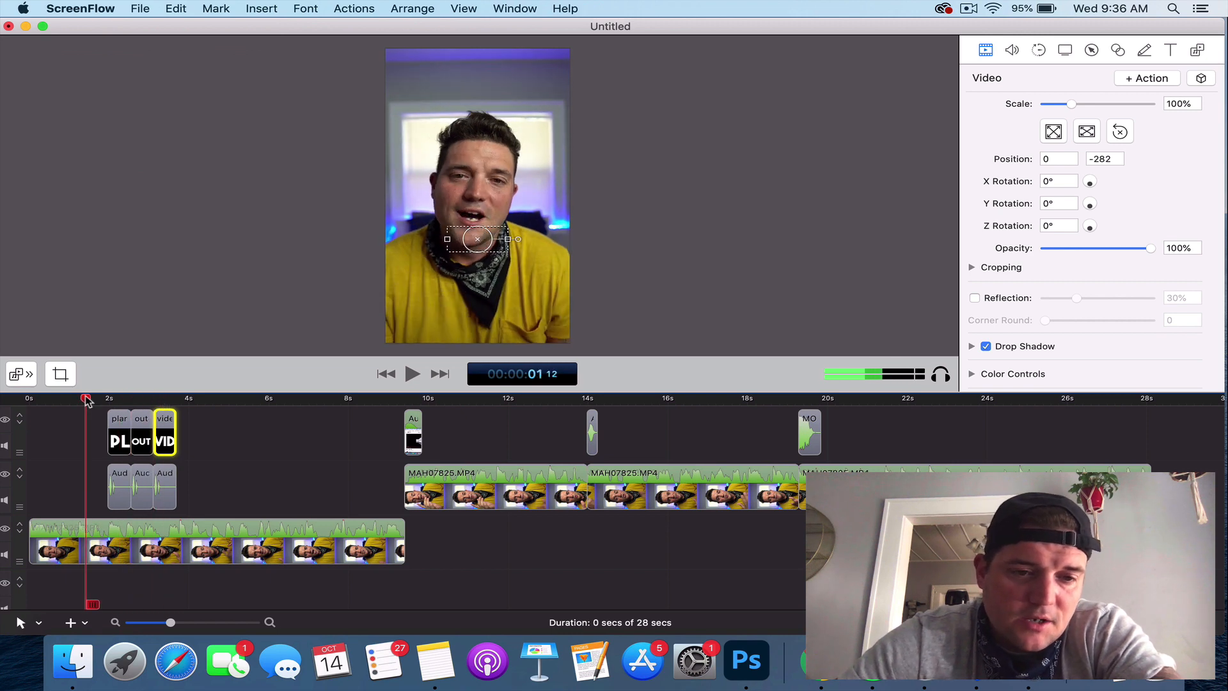
left_click(213, 502)
left_click_drag(202, 496, 114, 440)
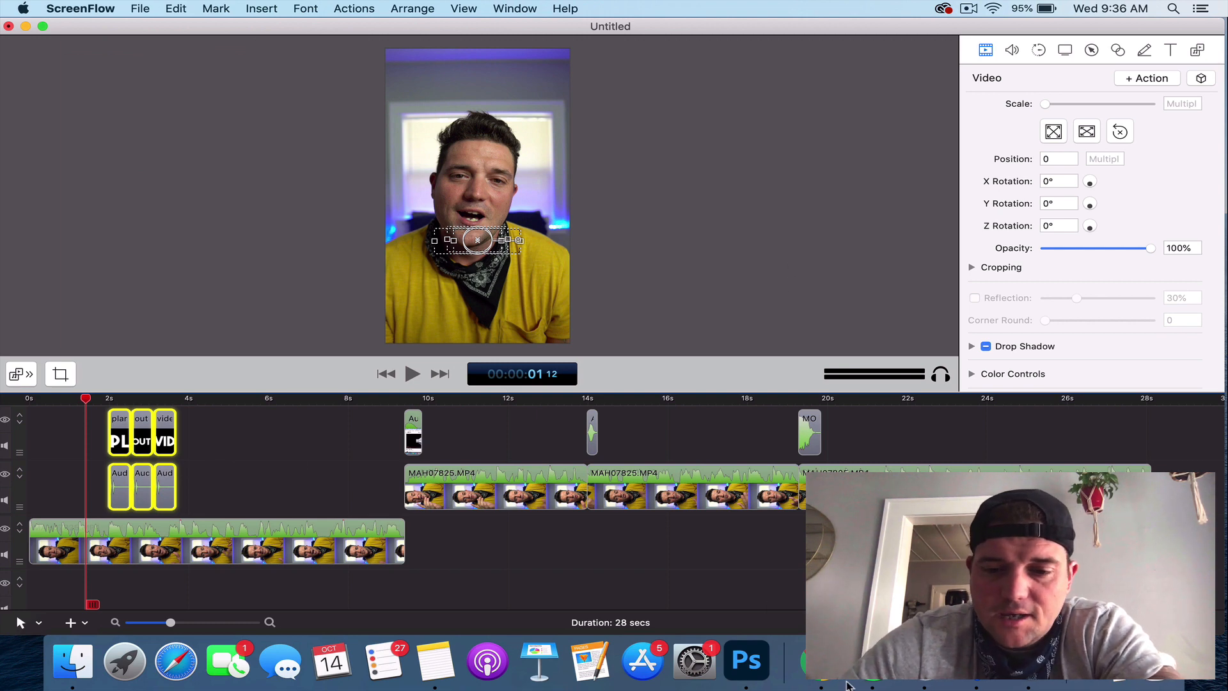
Switch to Chrome, search YouTube for "bell sound effect ding", look over the results and close the browser window.
left_click(822, 662)
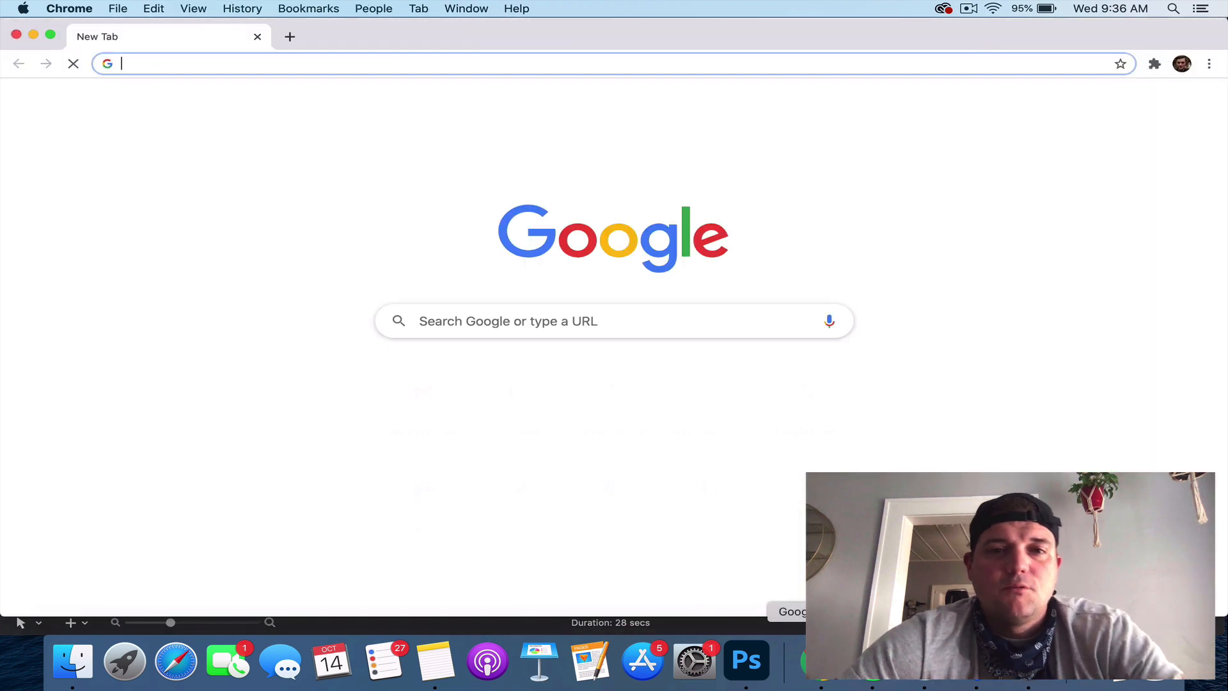
type("youtube.com")
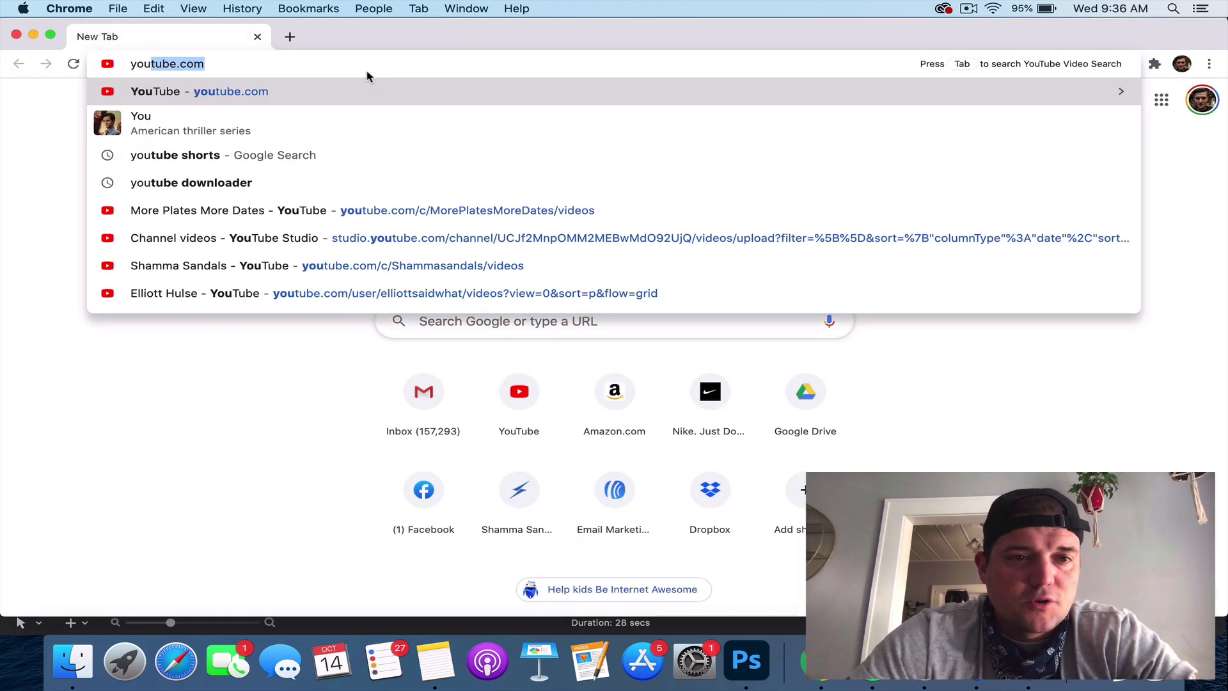
key("Return")
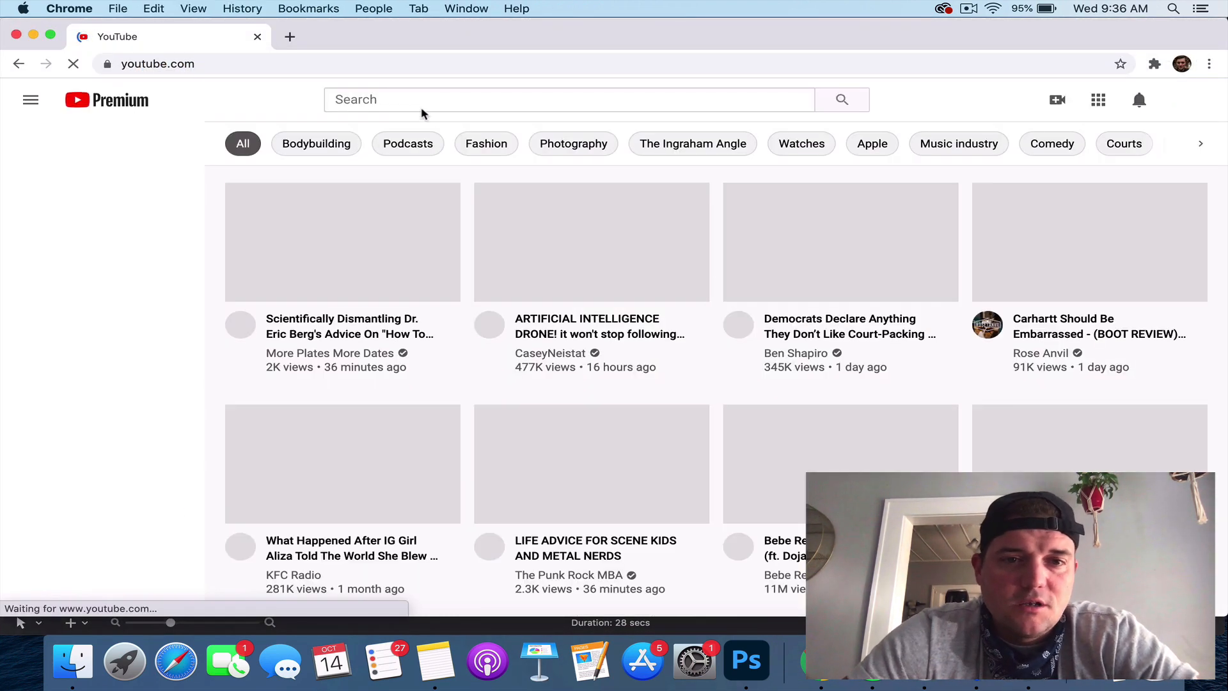
type("bell sounde")
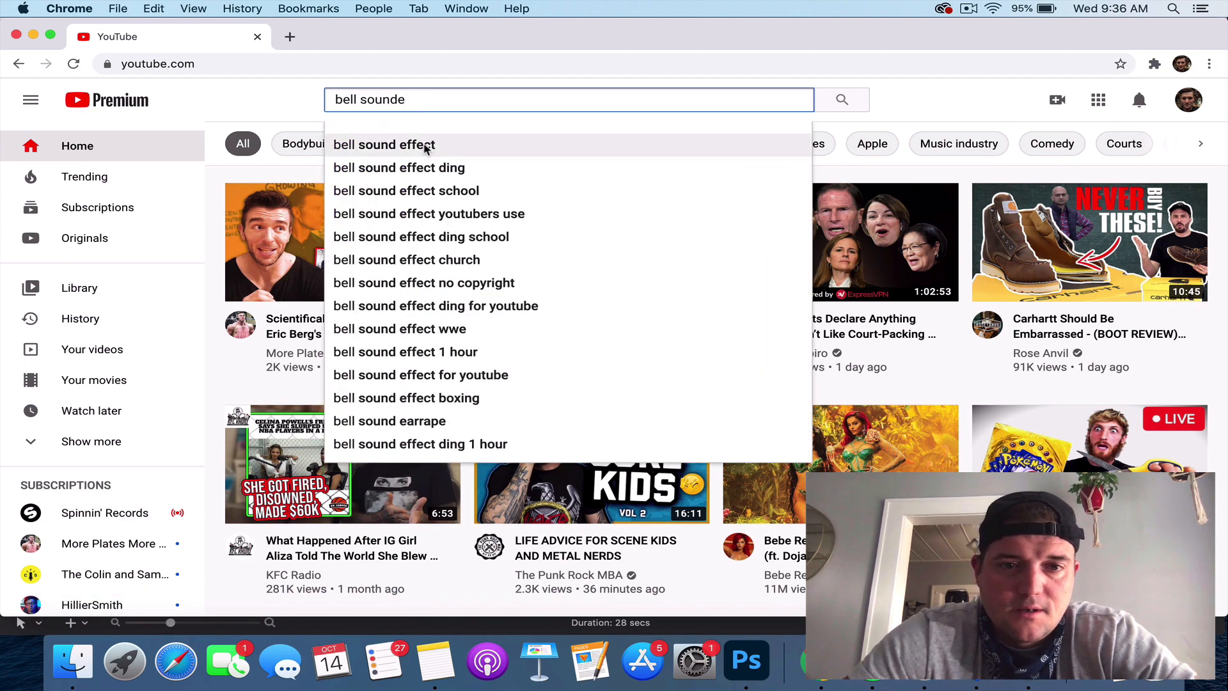
left_click(422, 168)
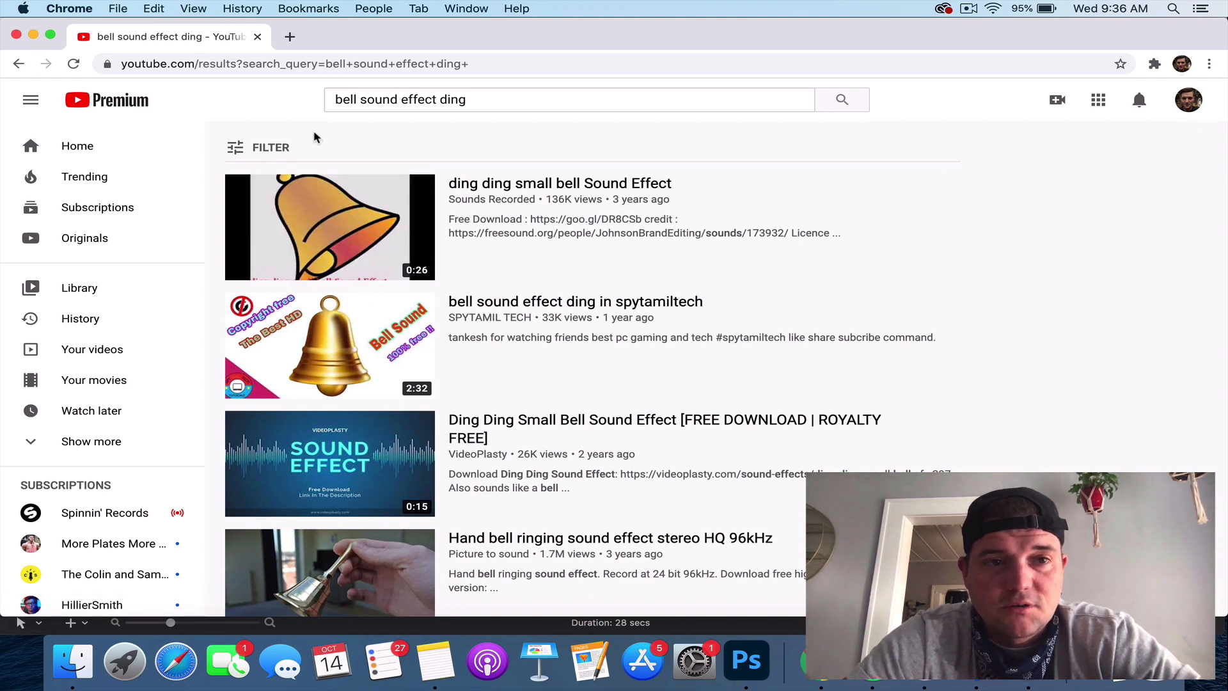
left_click(16, 35)
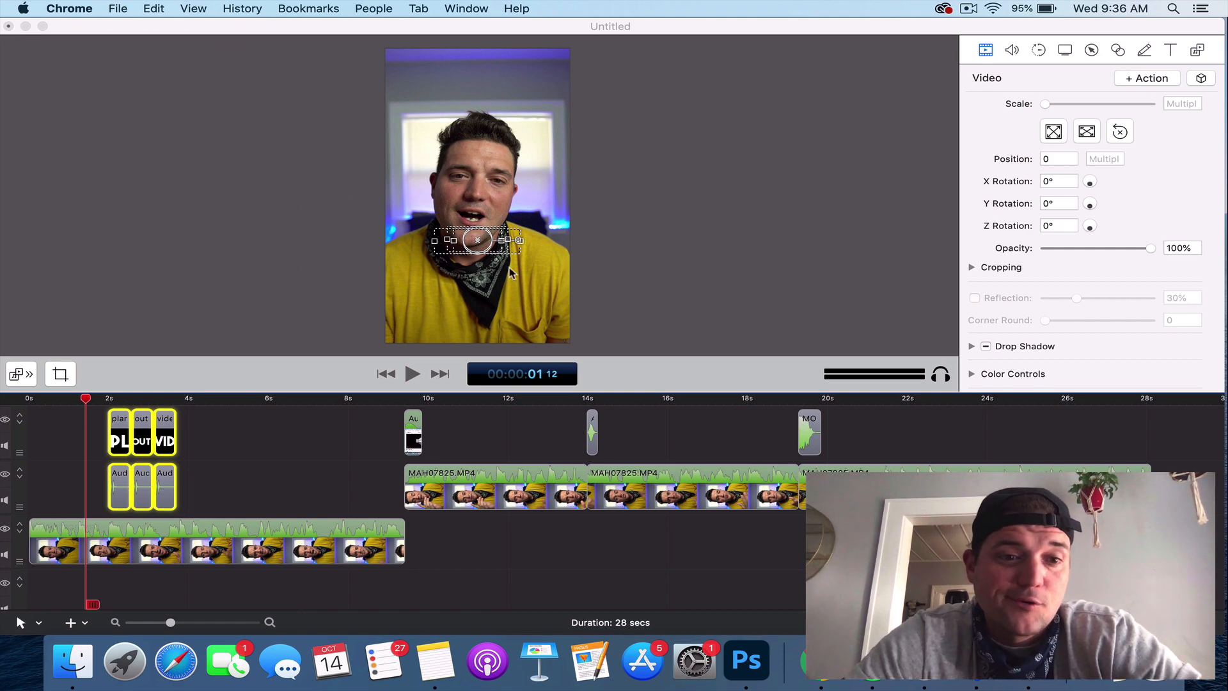
Back in ScreenFlow, delete the three titles with their sound effects and move the first video clip up onto the other clips' track.
left_click_drag(933, 28, 884, 18)
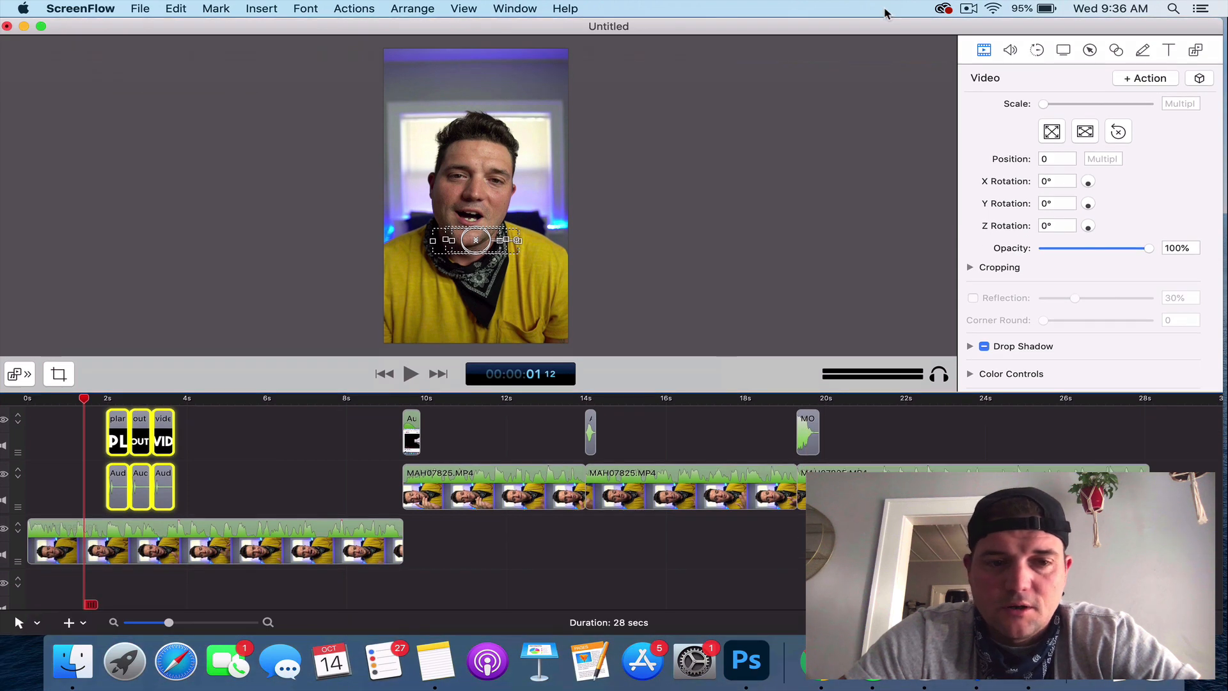
left_click(90, 427)
left_click_drag(89, 427, 198, 512)
key("Delete")
left_click(195, 521)
Set the saturation, brightness and contrast of all the MAH07825.MP4 clips to 105%.
left_click_drag(1177, 503, 26, 493)
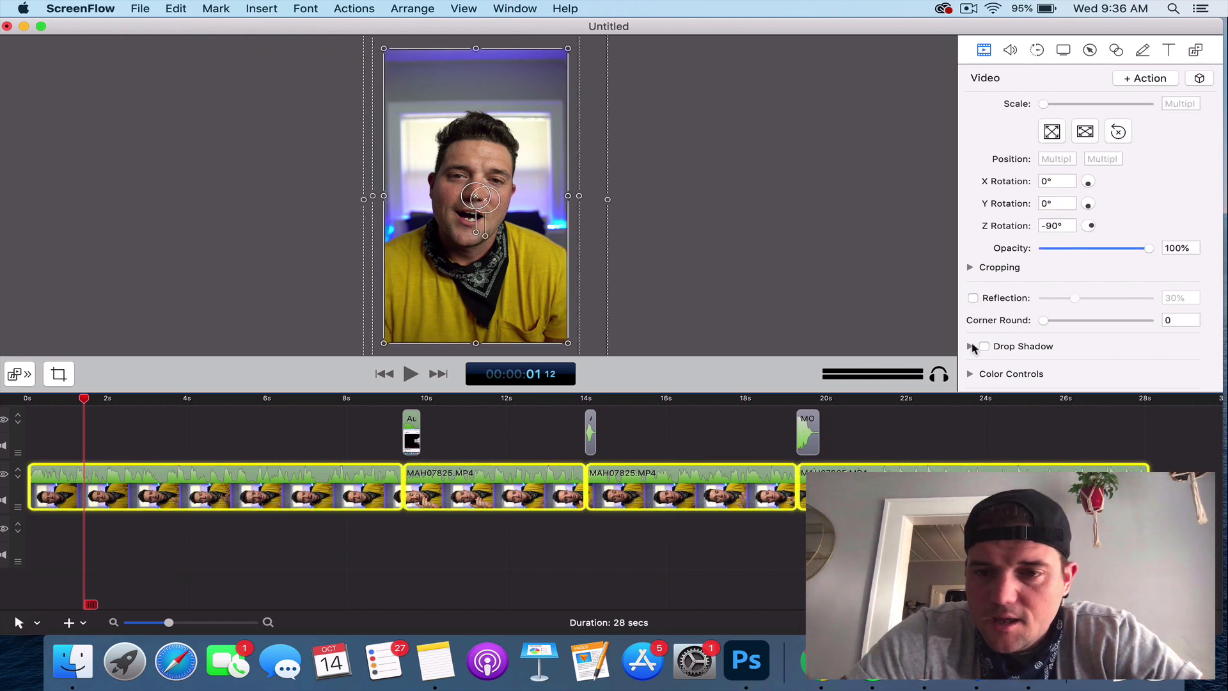
scroll(1023, 104, "down", 3)
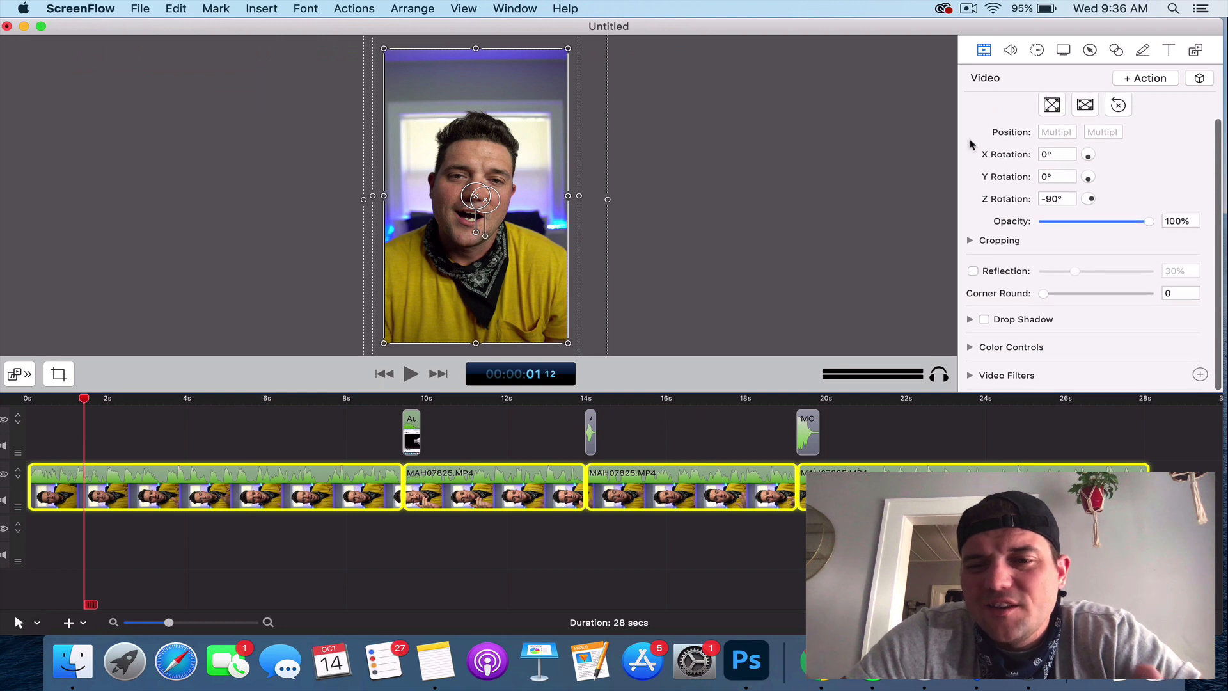
left_click(971, 347)
scroll(1087, 348, "down", 3)
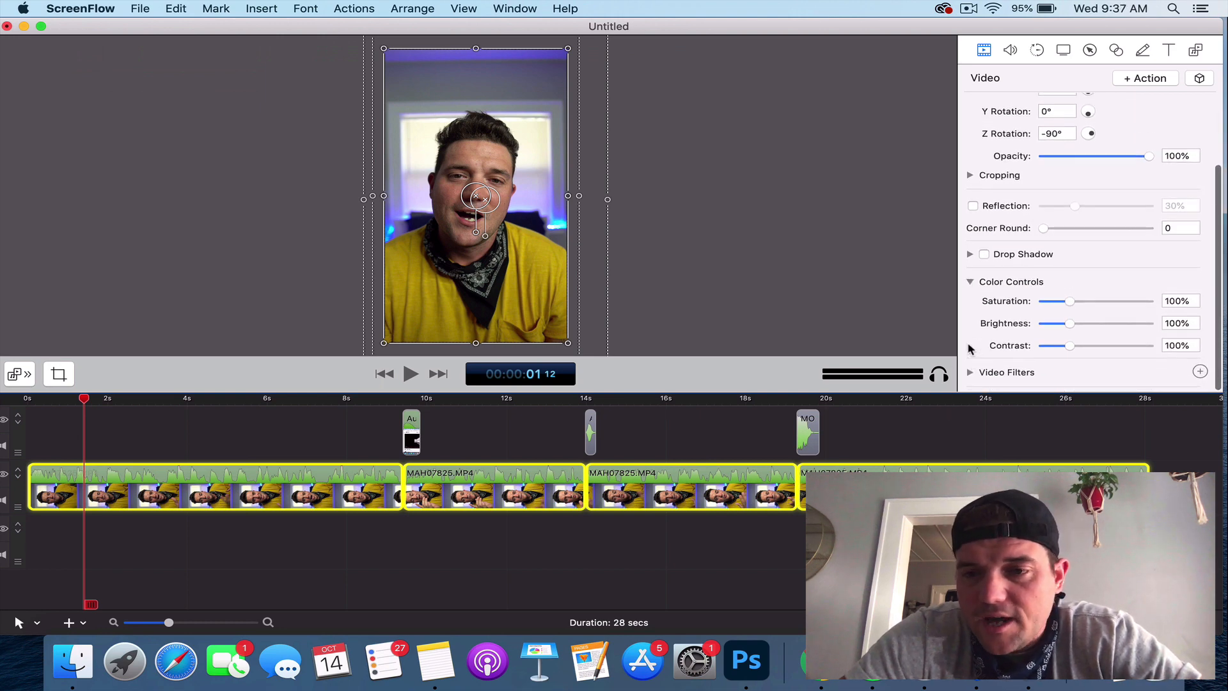
left_click(1179, 348)
type("10")
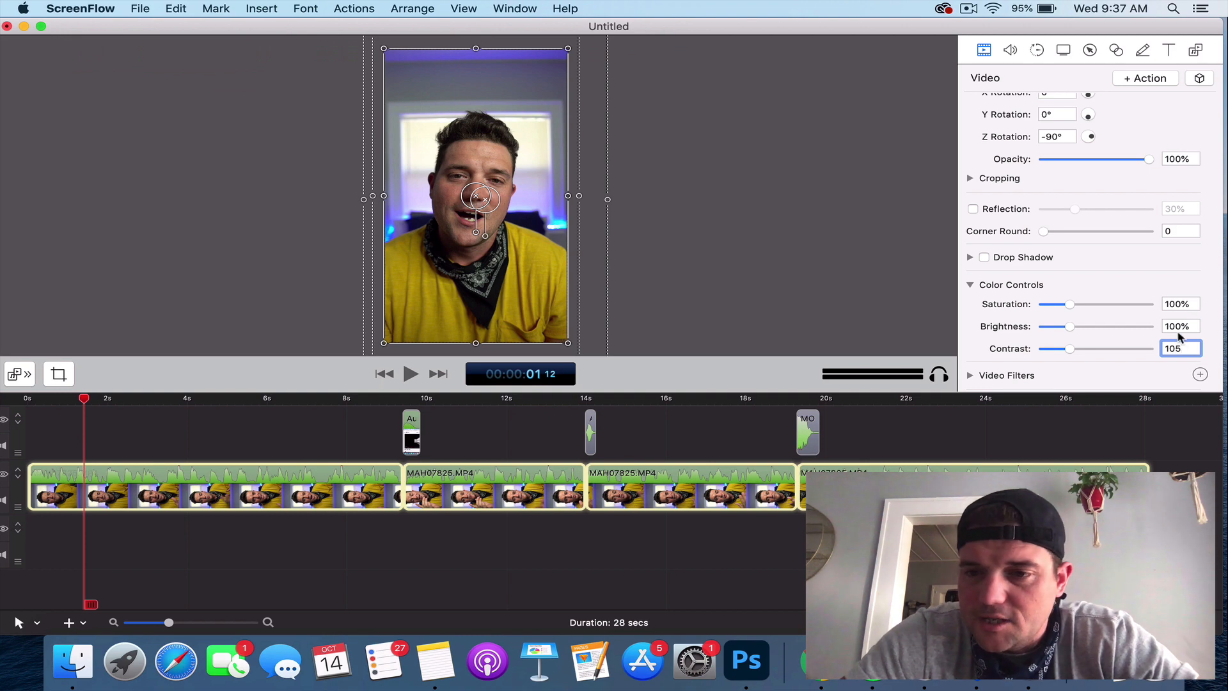
left_click(1180, 326)
type("10")
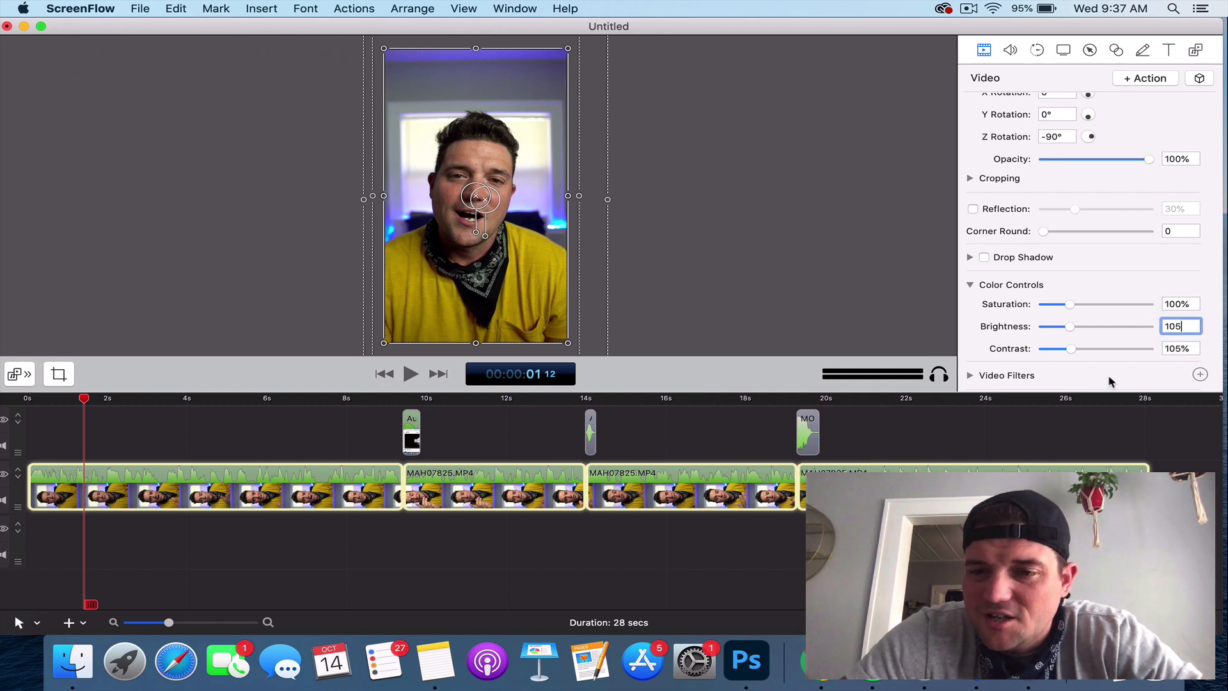
key("Return")
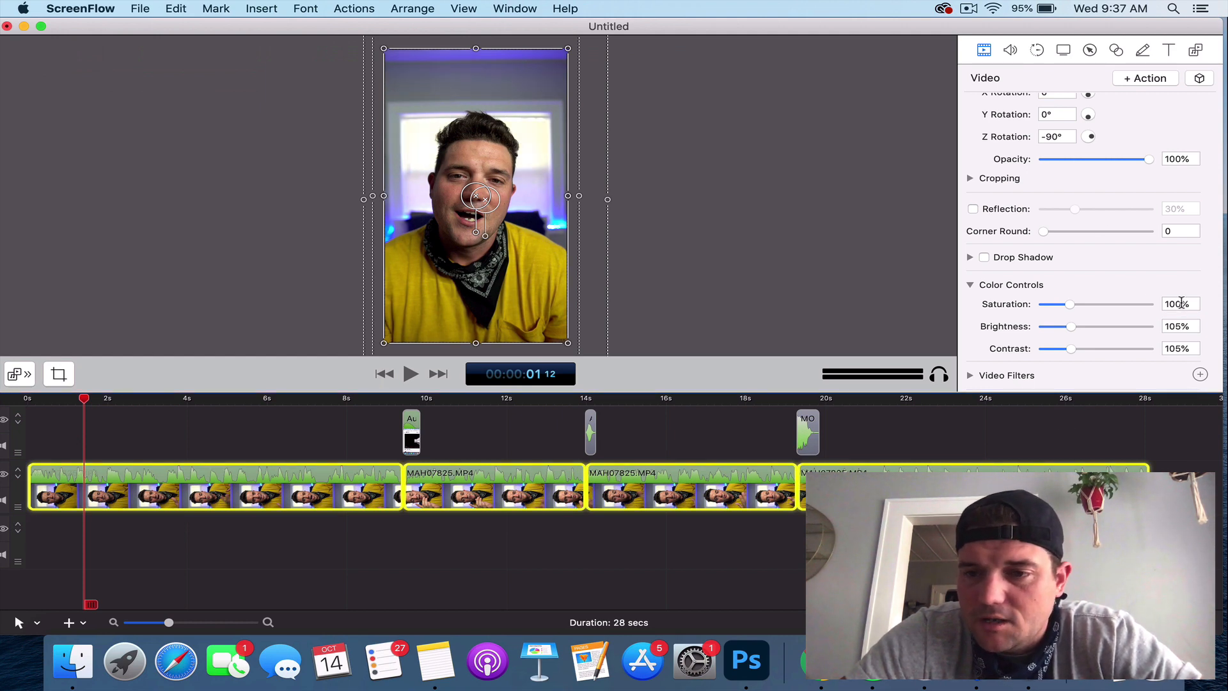
left_click(1177, 348)
key("Return")
Play the colour-adjusted opening section and return the playhead to the start of the timeline.
key("space")
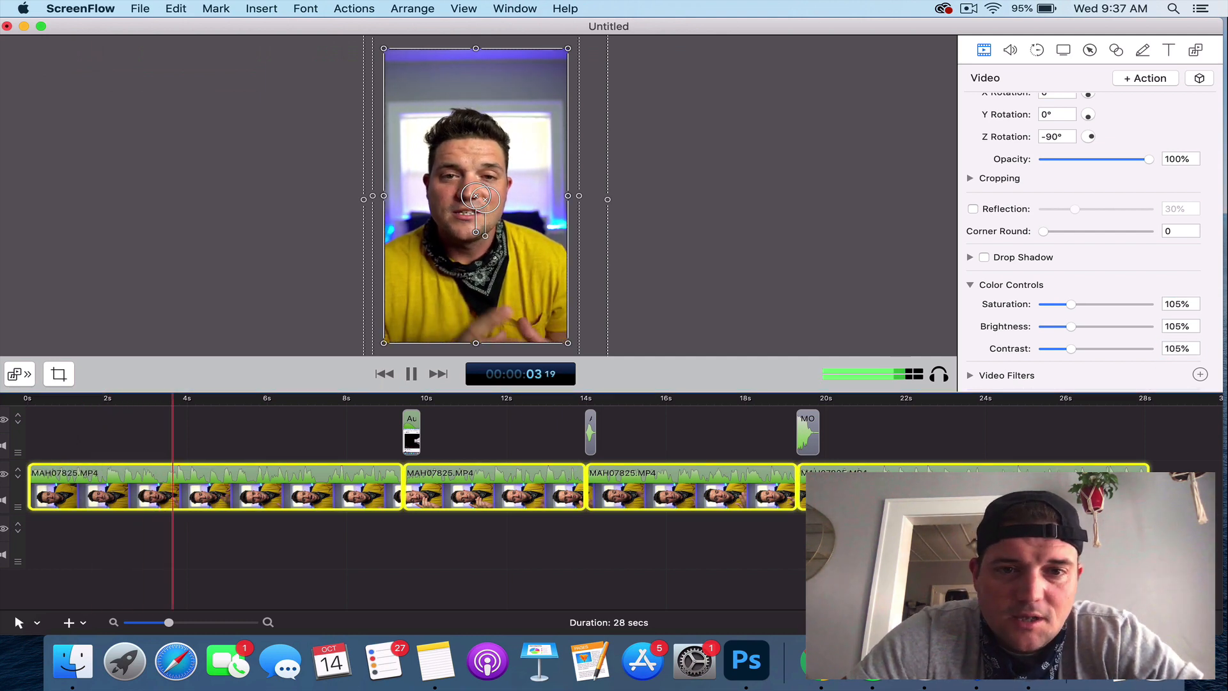
key("space")
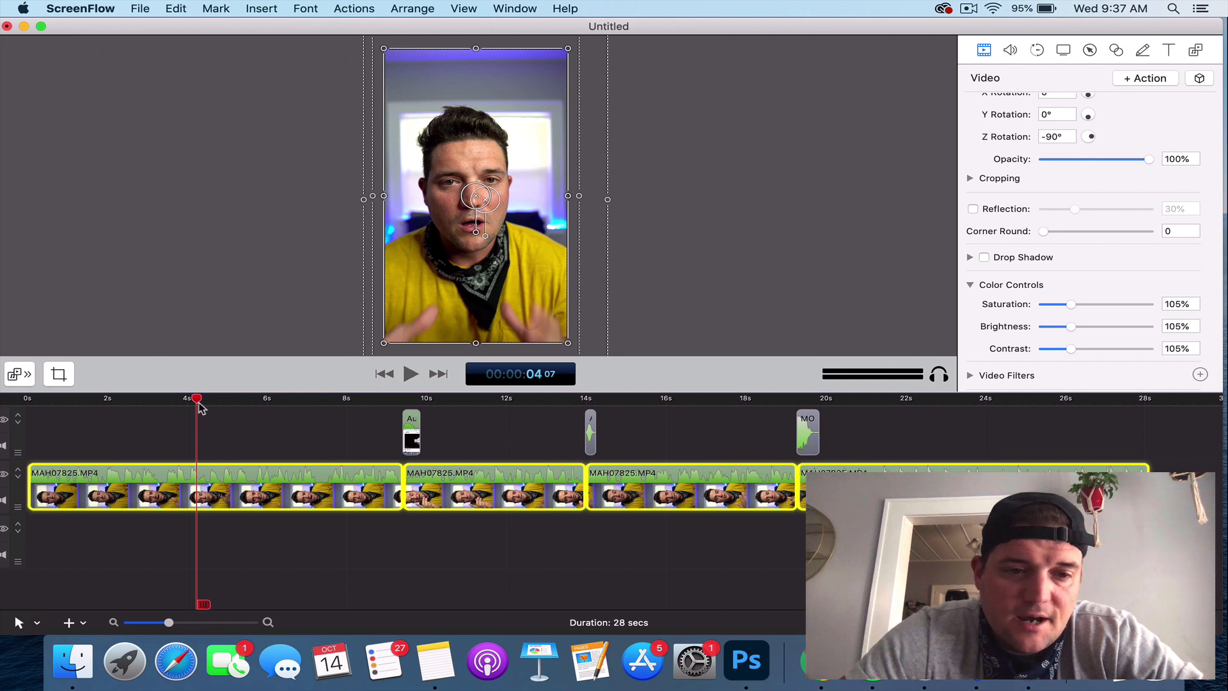
key("Home")
Start exporting the project to the Desktop and name the file 3waysmakebettertikotoks.mp4.
left_click(137, 9)
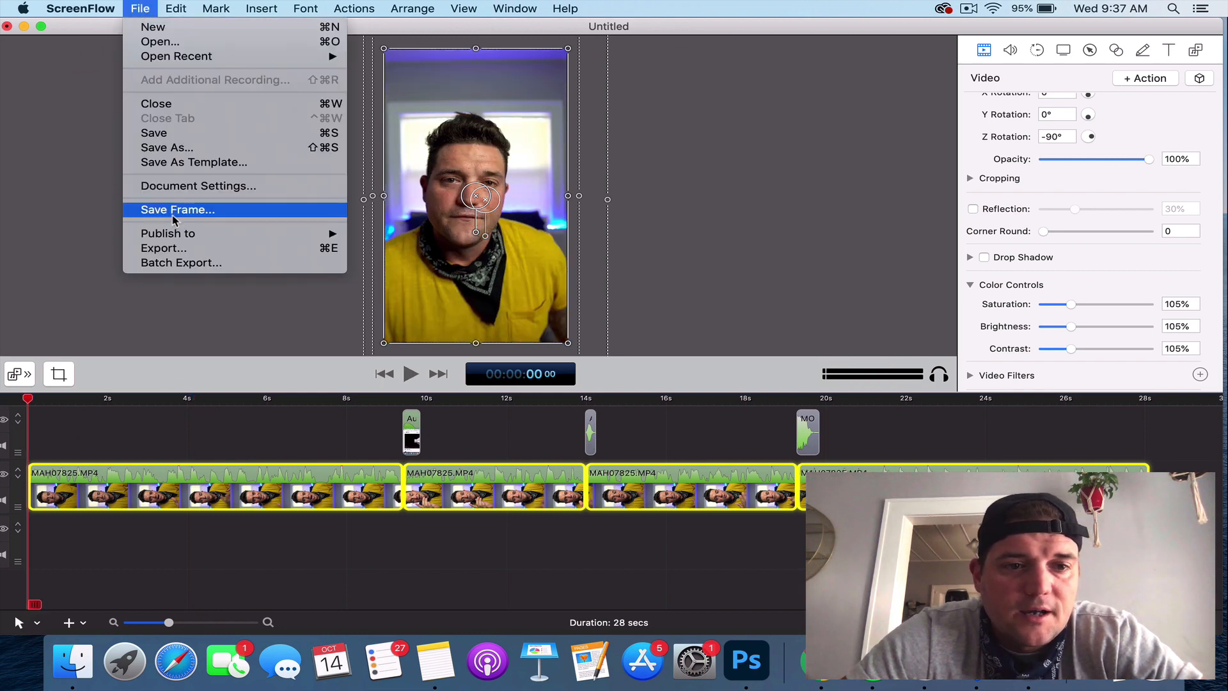
left_click(175, 249)
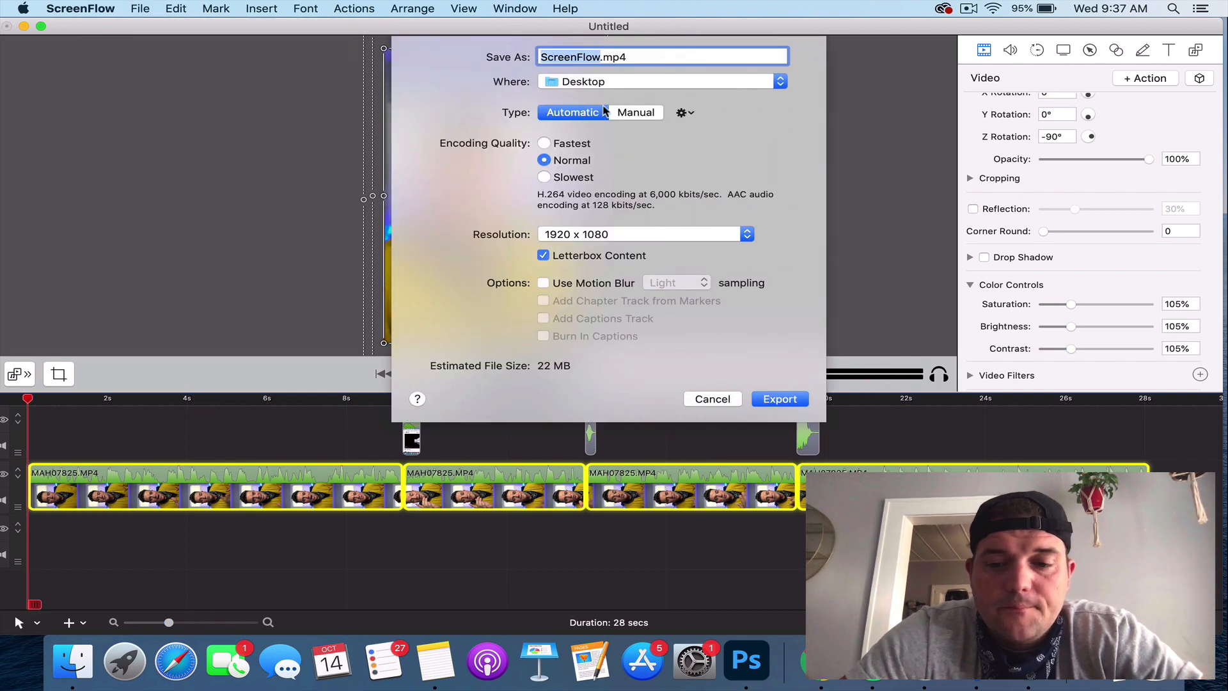
key("BackSpace")
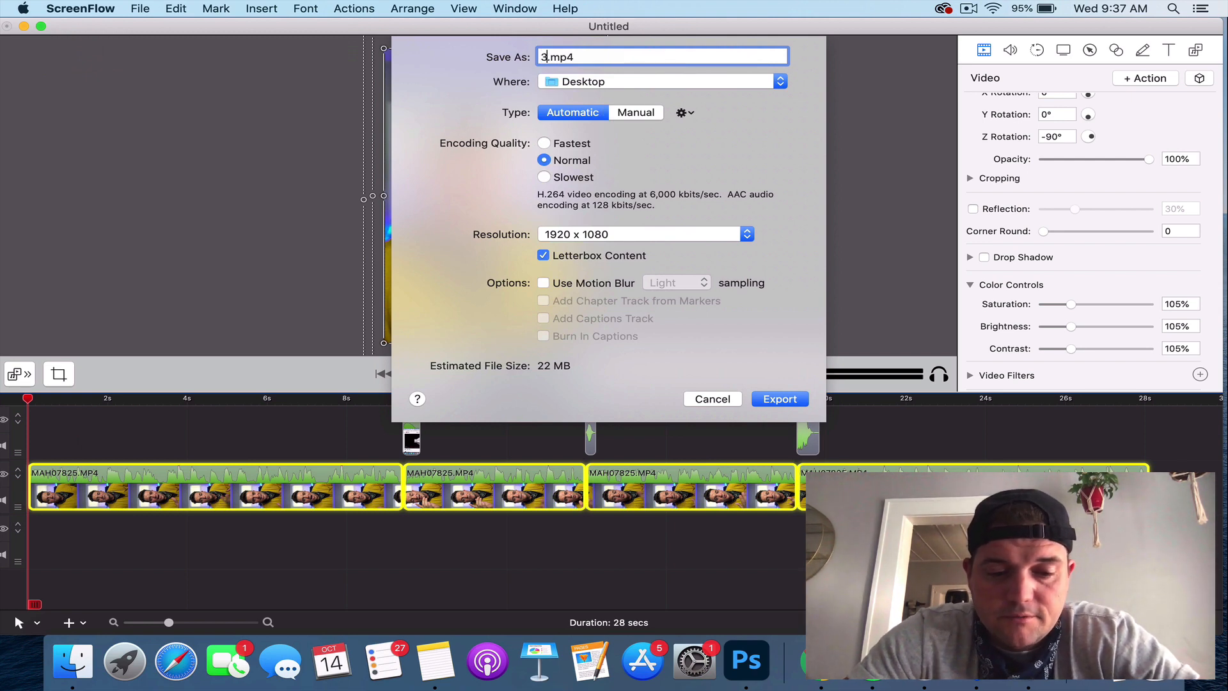
type("ebette")
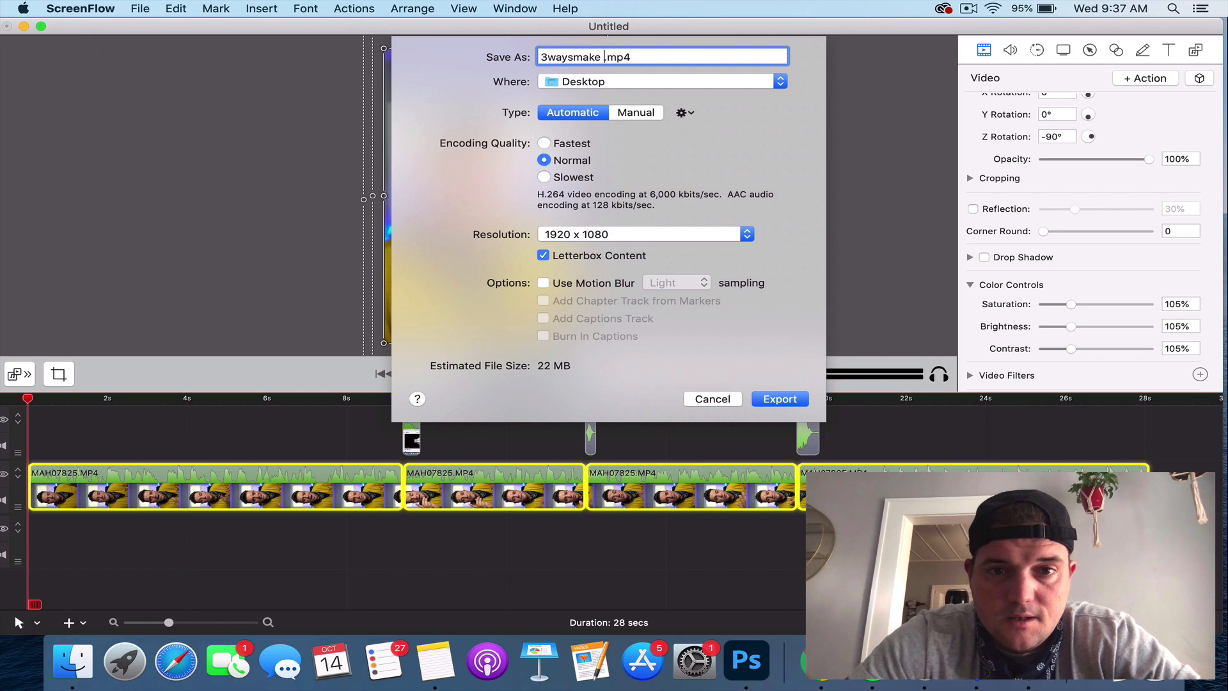
type("rtikotk")
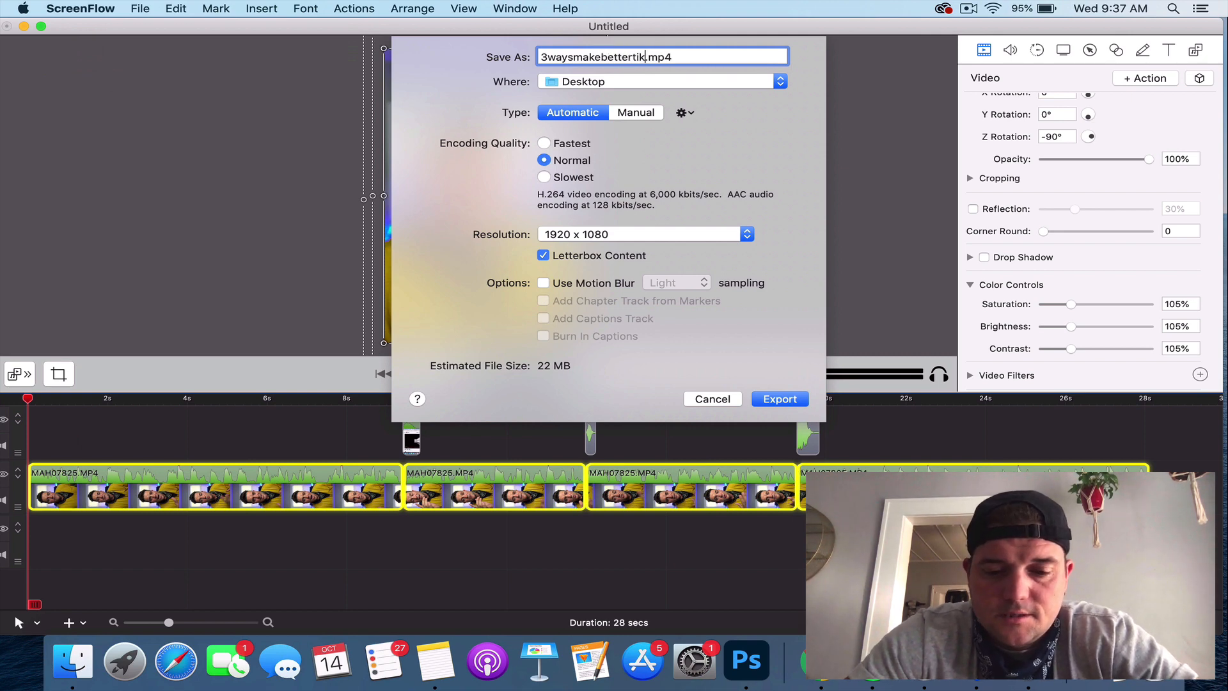
key("BackSpace")
type("oks")
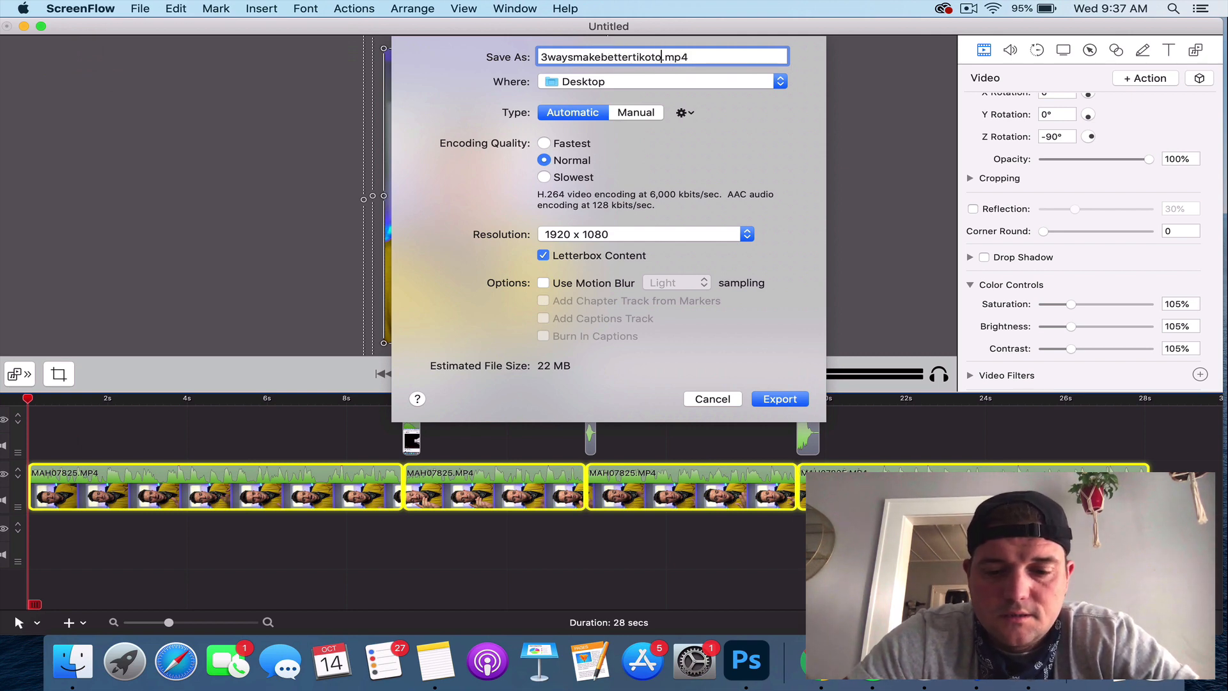
Switch the export to manual settings and customize the Web - High preset with a video data rate of 18000 kbits/sec.
left_click(636, 113)
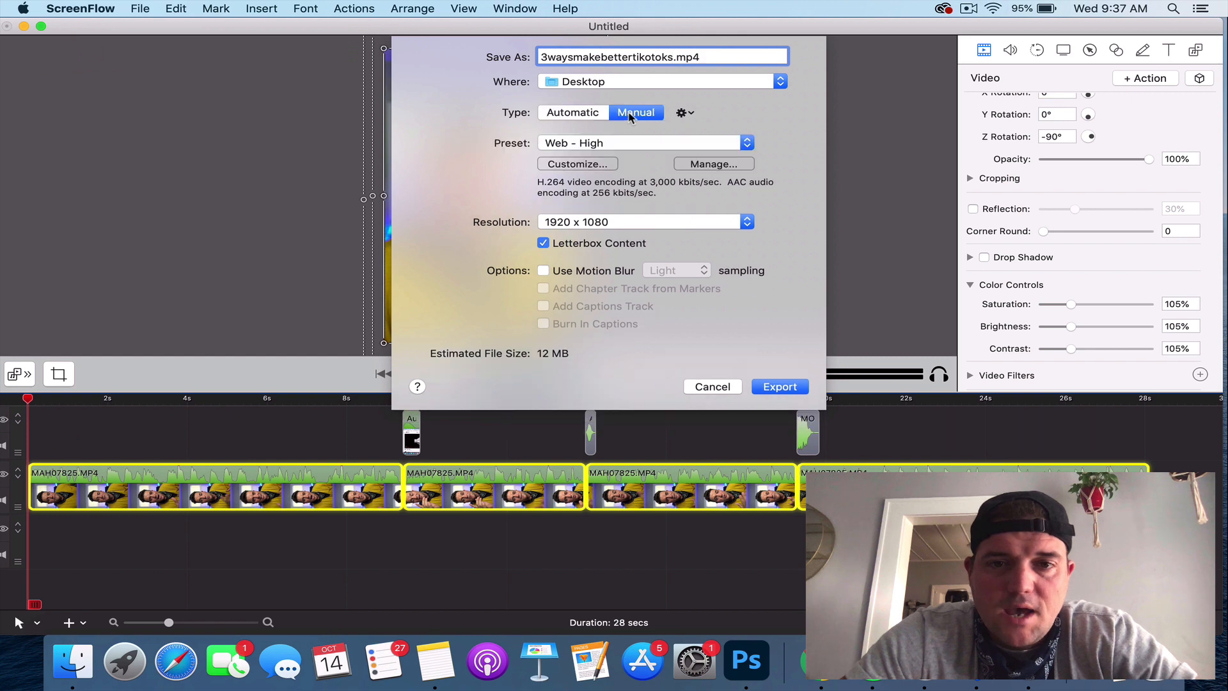
left_click(581, 164)
key("Tab")
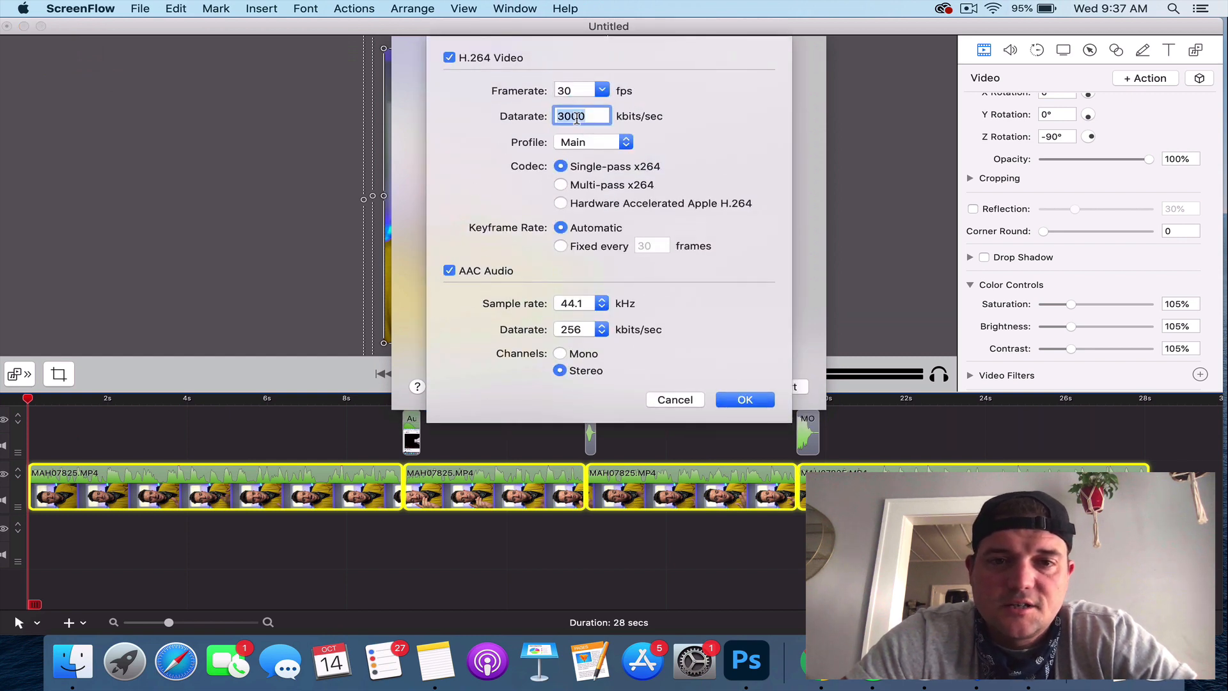
type("18")
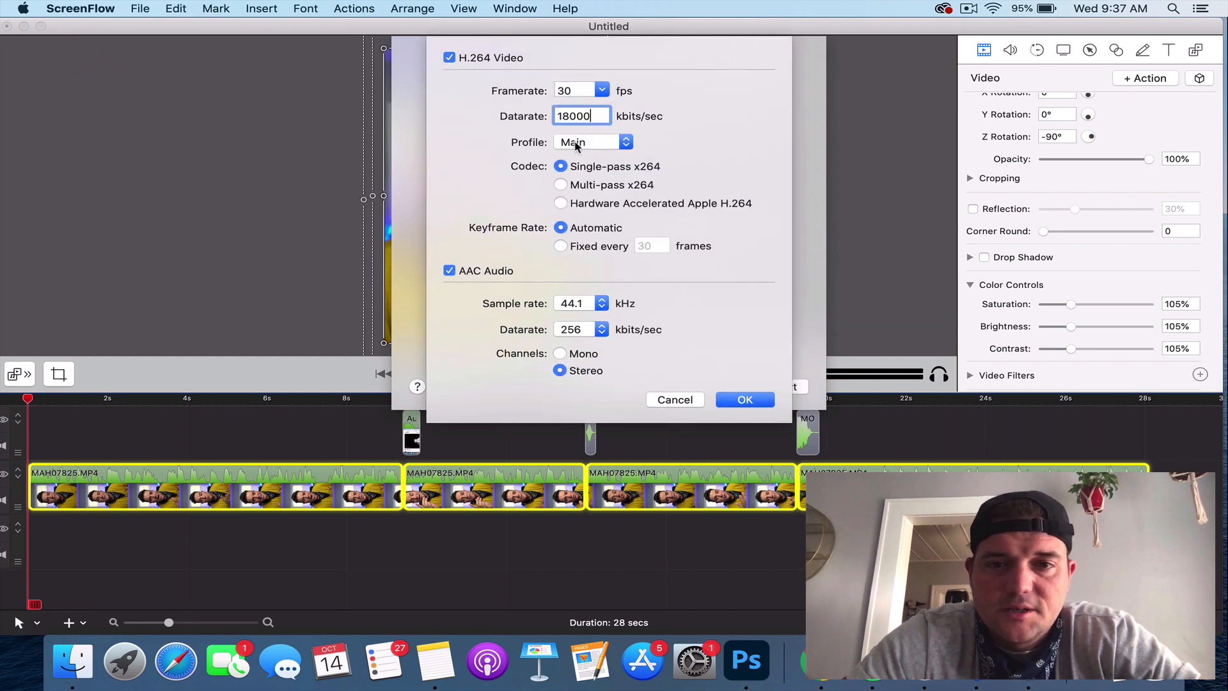
left_click(730, 401)
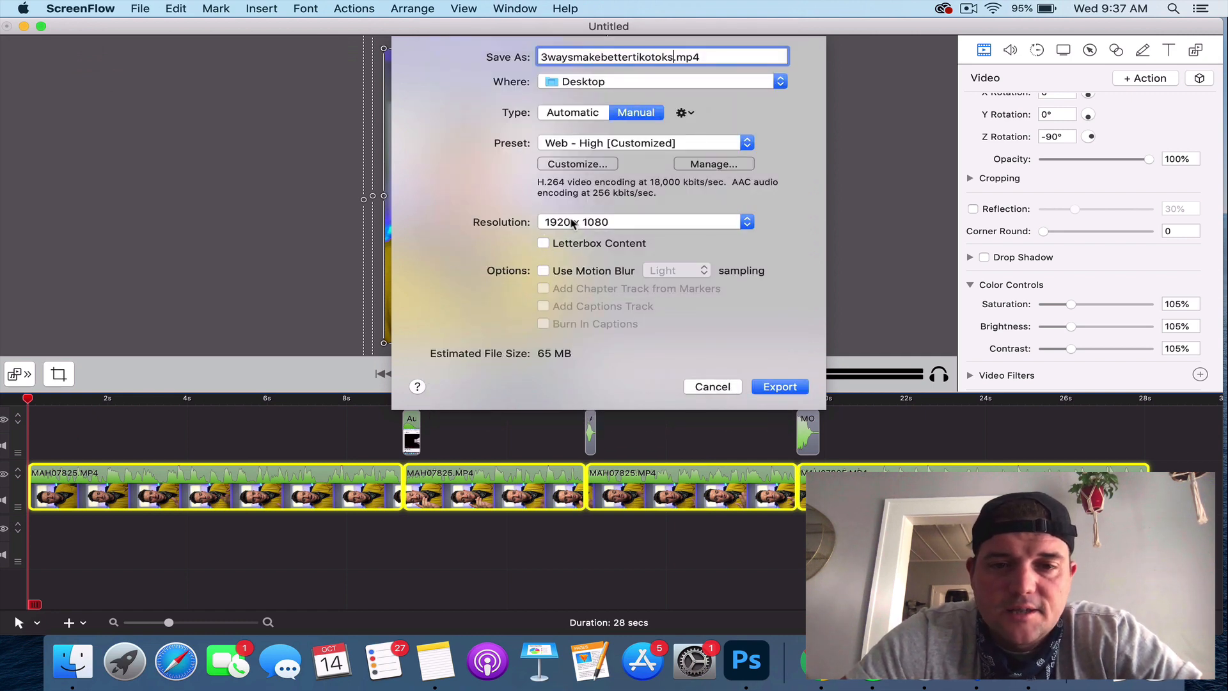
Turn off letterboxing, choose the export resolution 1080 x 1920 - 100% of original, and cancel the export.
left_click(571, 222)
left_click(614, 290)
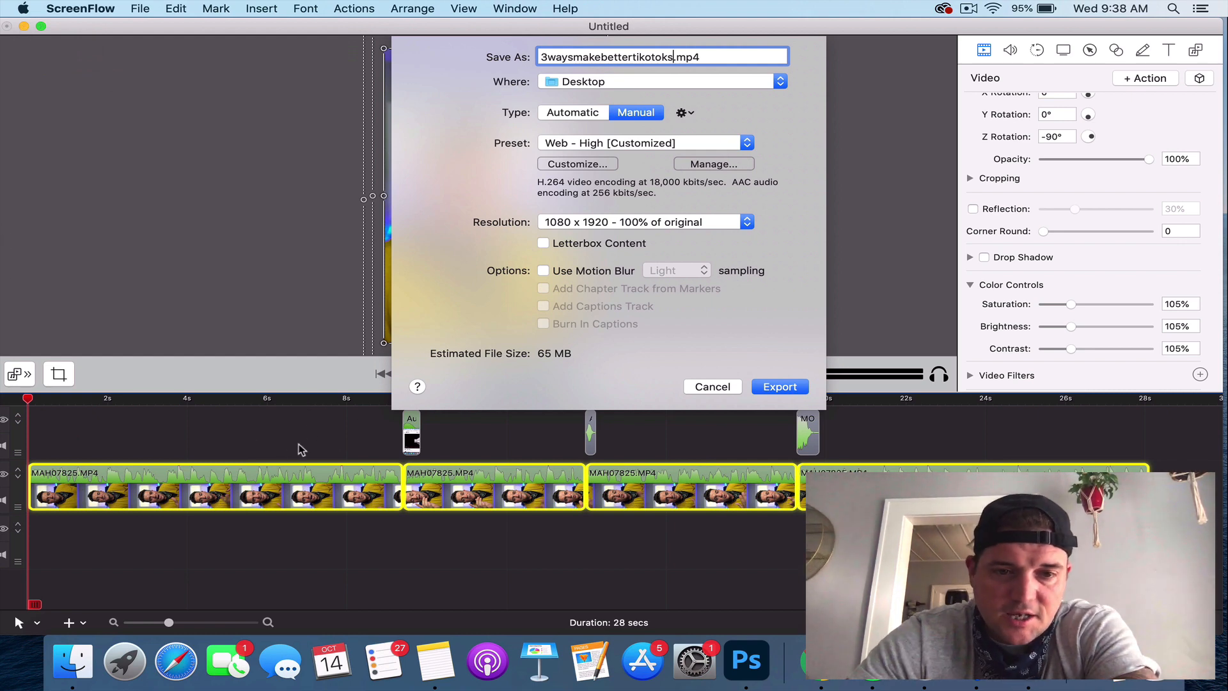
left_click(719, 384)
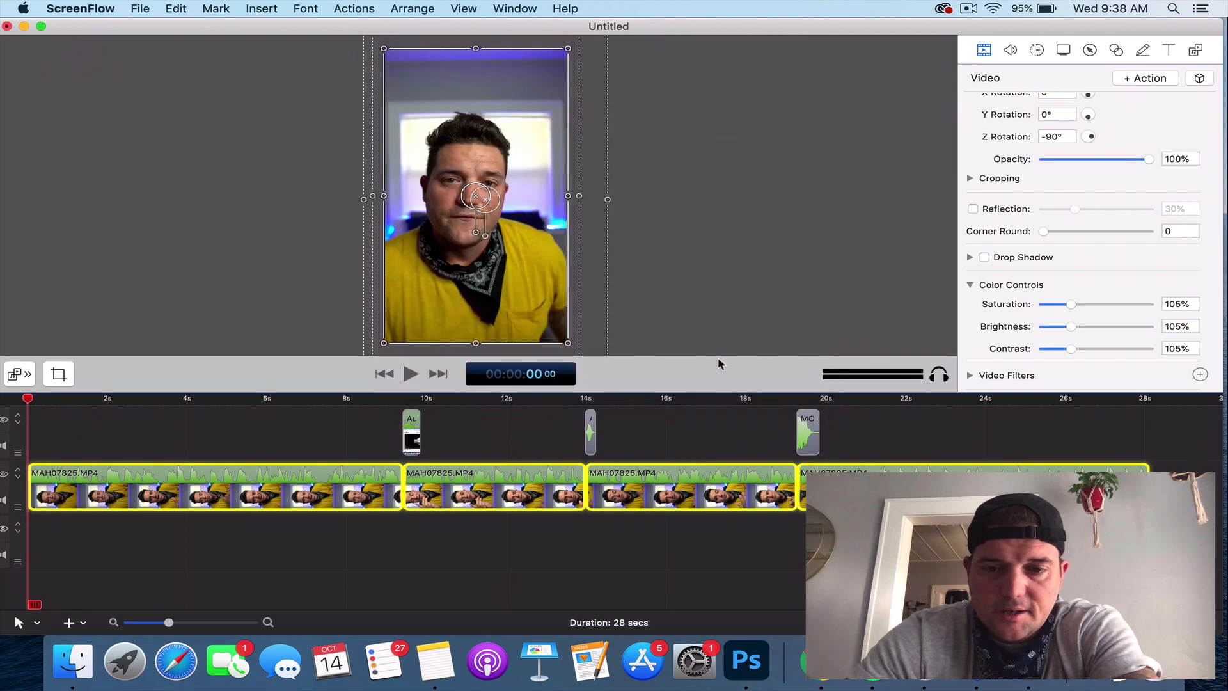
Add YouTube-Shorts-Logo-2.png from the desktop to the upper timeline track and move it to start at about 4 seconds.
left_click_drag(1113, 23, 591, 23)
left_click_drag(757, 479, 412, 430)
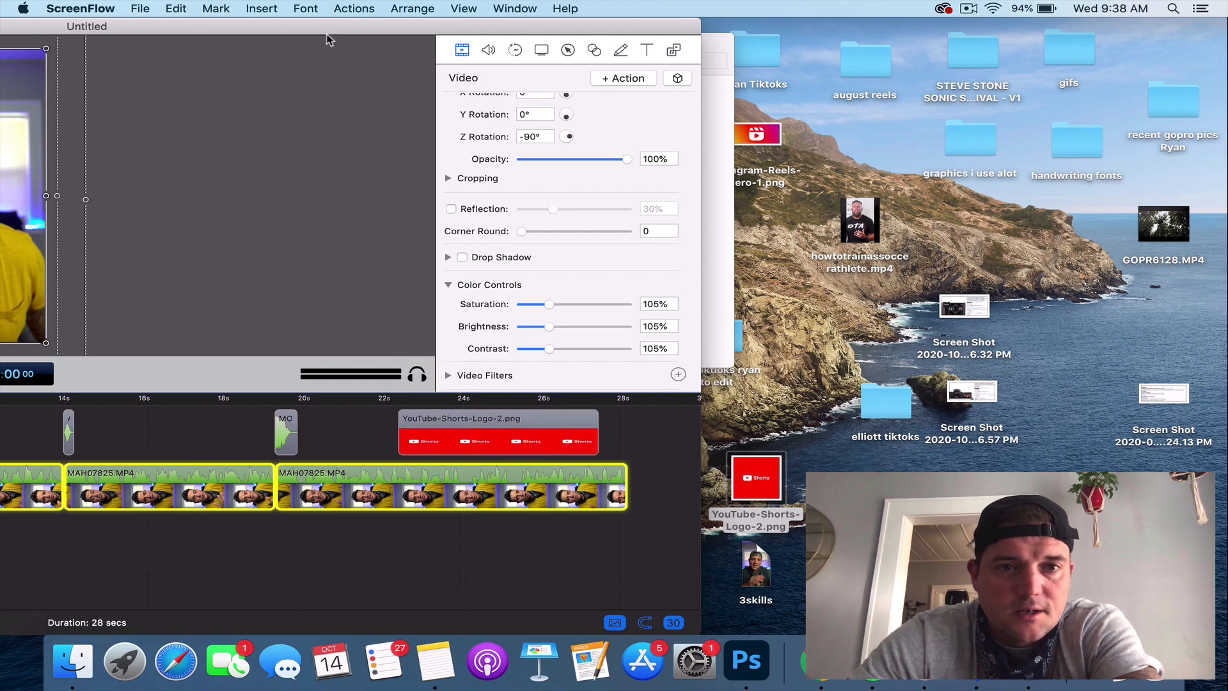
left_click_drag(326, 32, 788, 6)
left_click_drag(946, 422, 192, 434)
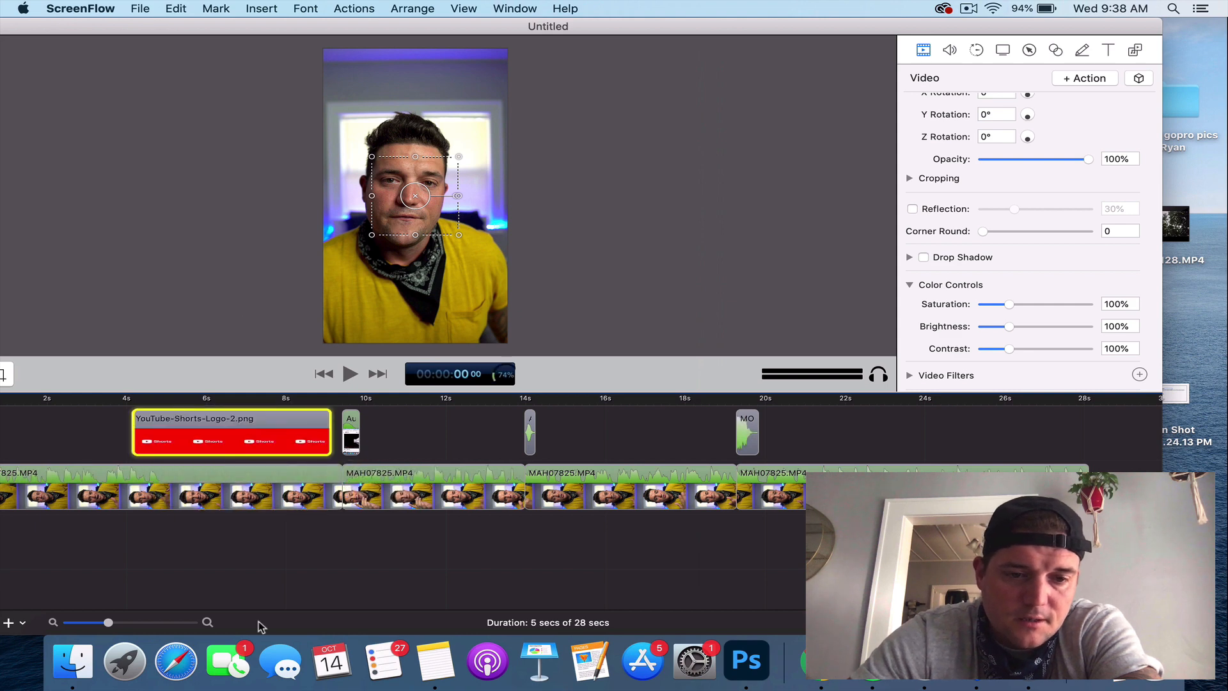
left_click_drag(234, 30, 299, 30)
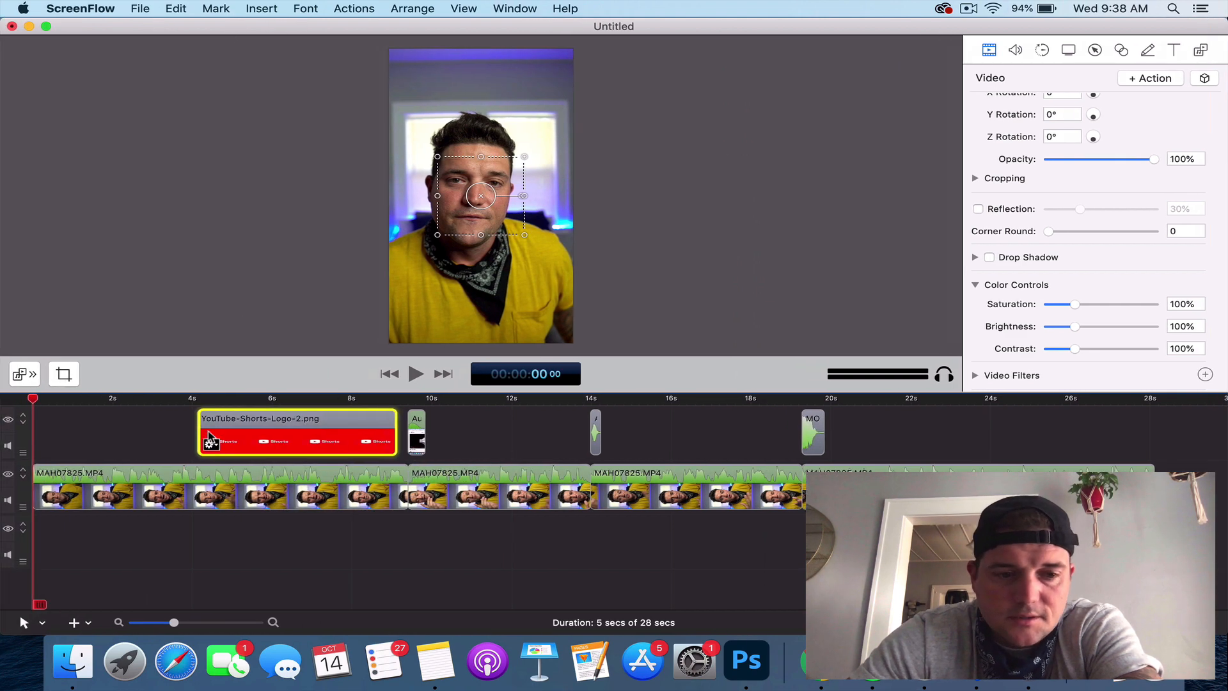
Preview the YouTube Shorts logo over the video, try repositioning it in the frame, and delete it from the timeline.
left_click_drag(49, 401, 222, 400)
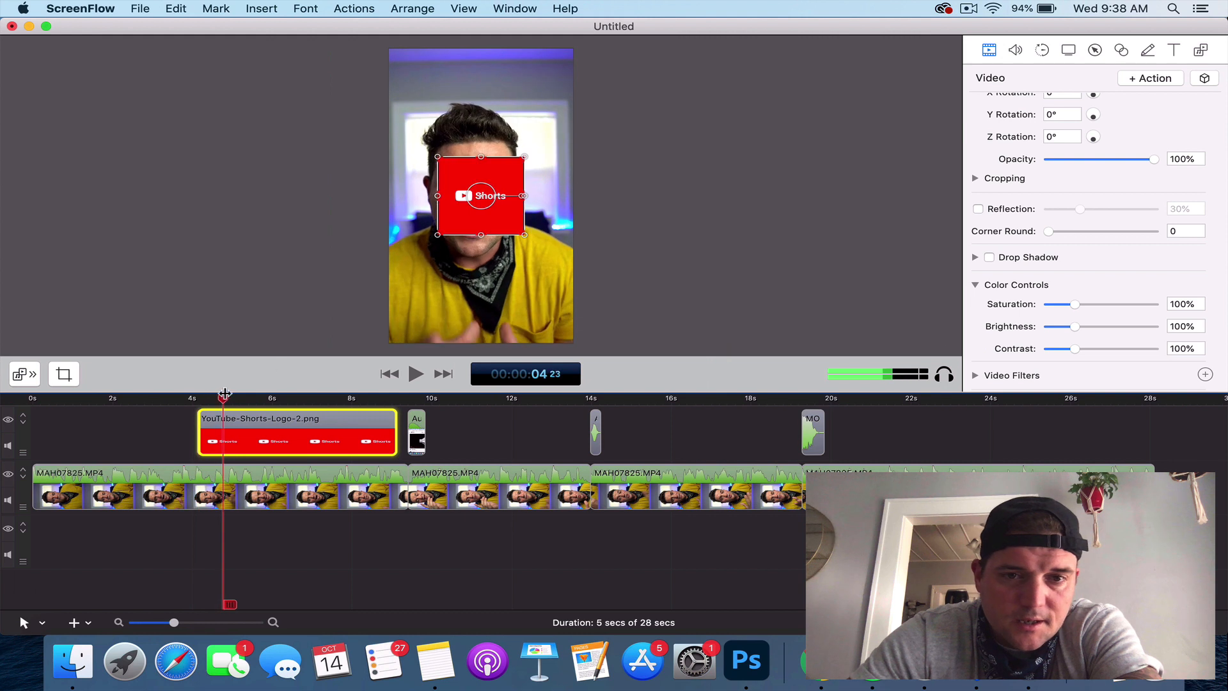
left_click_drag(435, 256, 447, 170)
key("Delete")
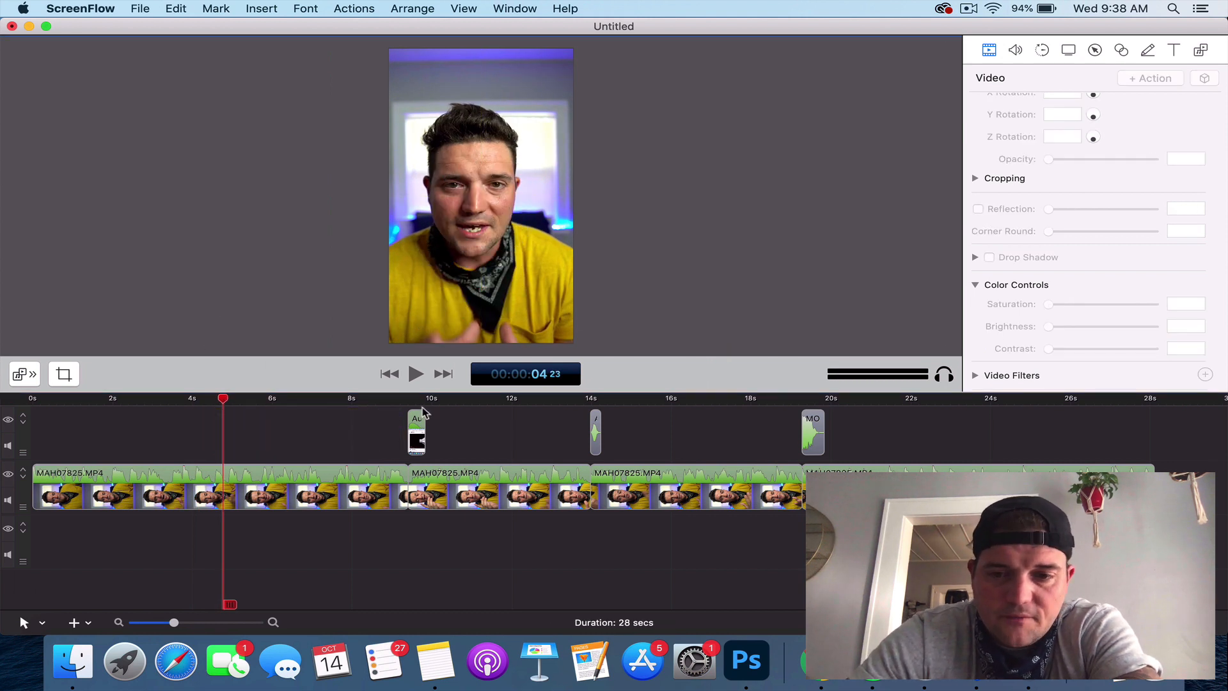
Add howtotrainassoccerathlete.mp4 from the desktop to the upper track at about 25 seconds, above the last MAH07825.MP4 clip.
left_click_drag(1156, 29, 681, 9)
left_click_drag(845, 208, 575, 436)
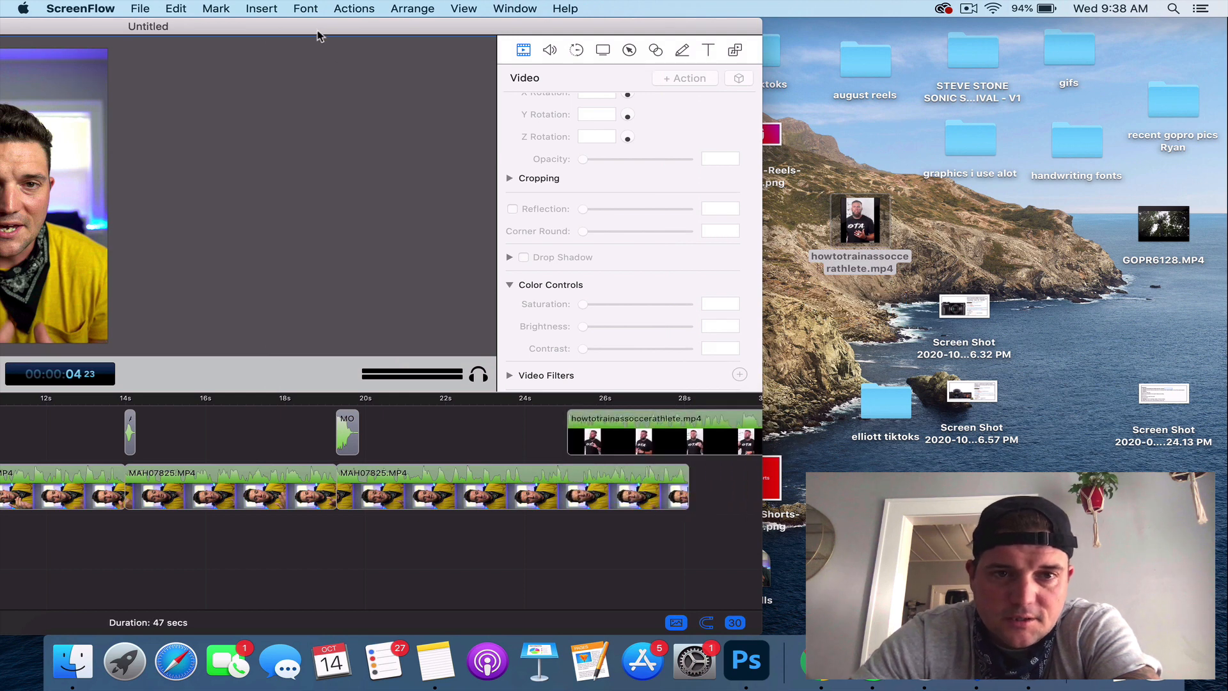
left_click_drag(315, 32, 363, 13)
double_click(313, 29)
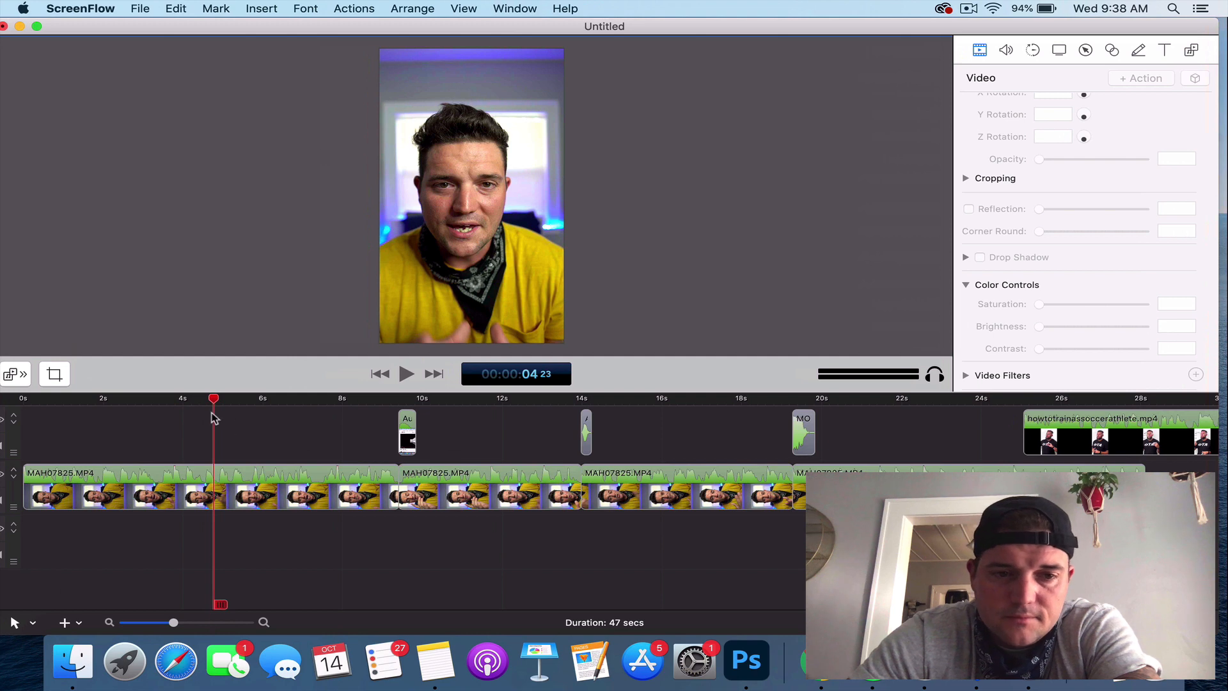
Shrink the howtotrainassoccerathlete.mp4 clip to about half size and place it in the upper-right area of the video frame.
left_click_drag(213, 405, 1024, 374)
left_click(1151, 418)
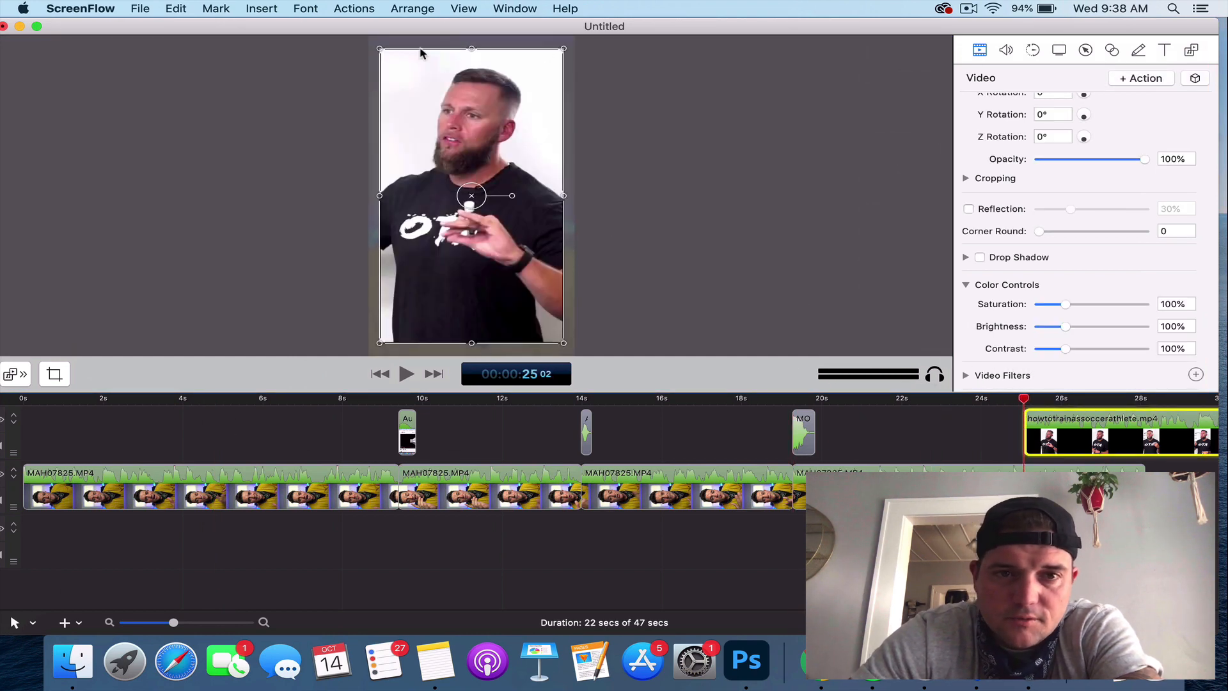
left_click_drag(380, 48, 491, 88)
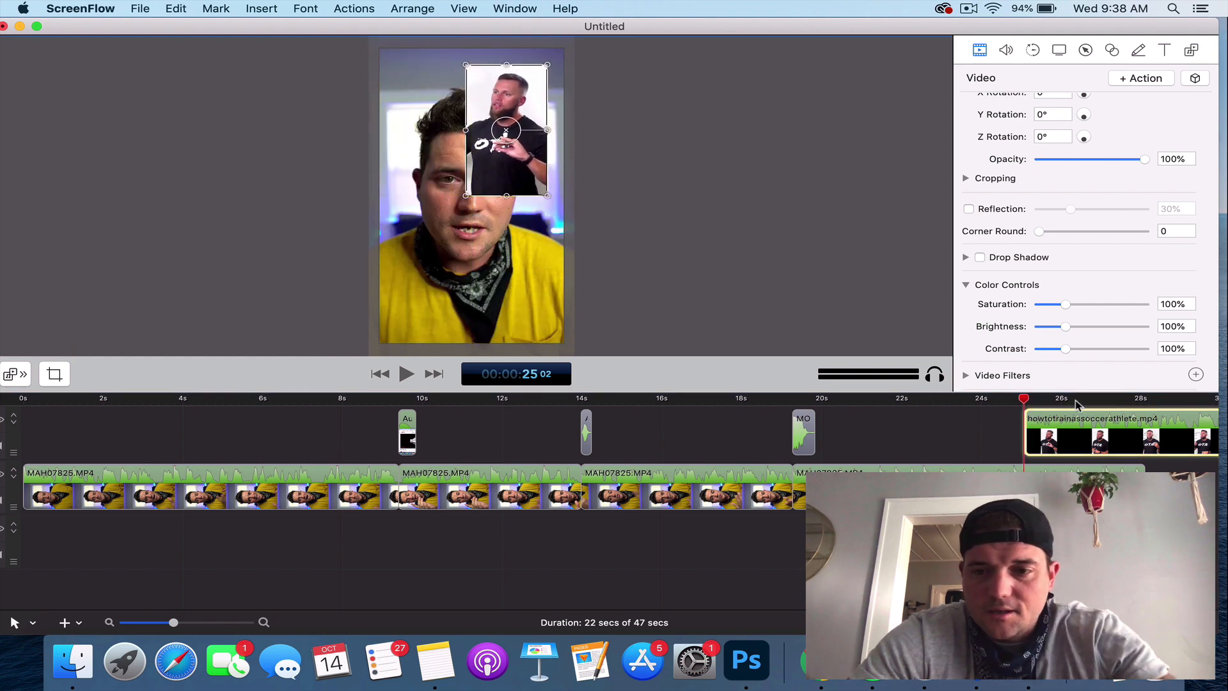
Detach the audio of the howtotrainassoccerathlete.mp4 clip, delete that audio, and play the picture-in-picture section briefly.
right_click(1083, 424)
left_click(1003, 333)
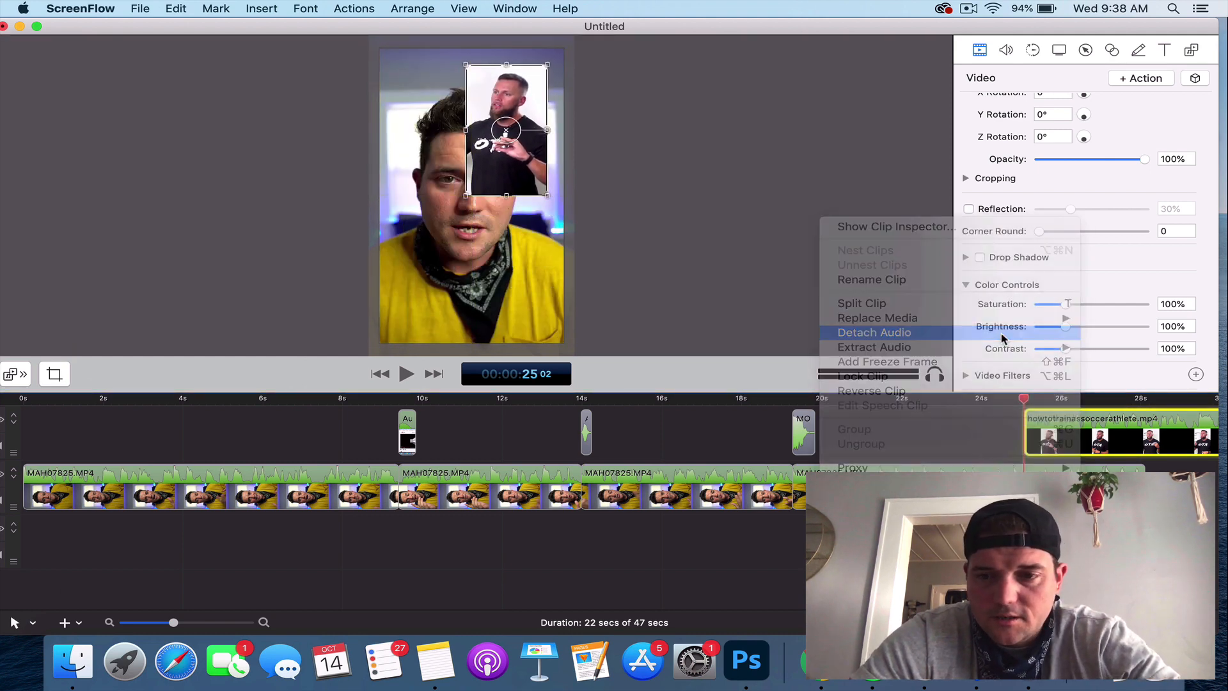
key("Delete")
key("space")
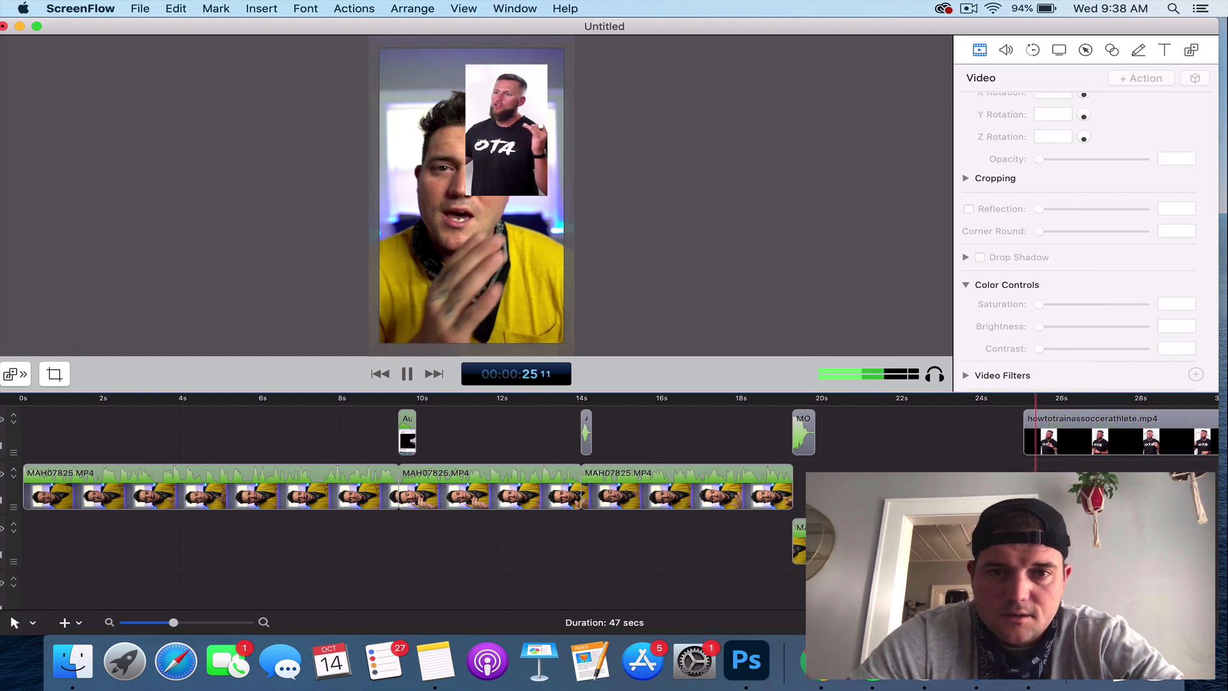
key("space")
Delete the howtotrainassoccerathlete.mp4 overlay, move the last MAH07825.MP4 clip back beside the other video clips, and return the playhead to the start.
left_click(1040, 434)
key("Delete")
left_click_drag(997, 542, 997, 488)
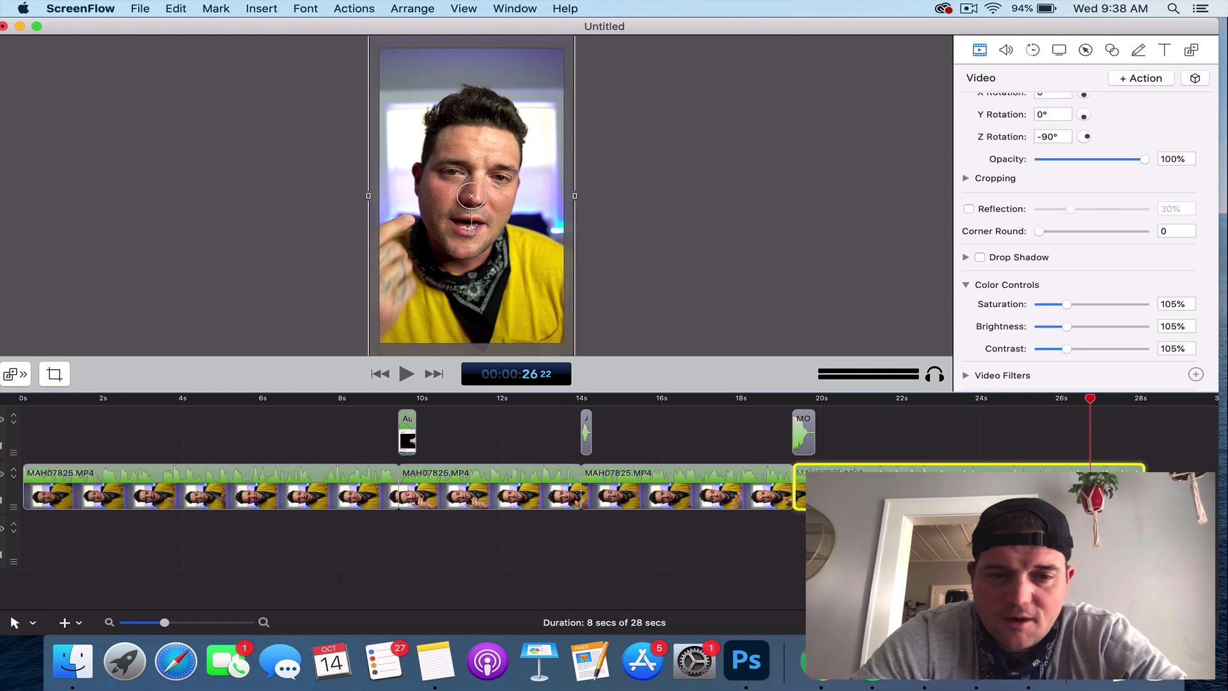
left_click_drag(1090, 400, 1, 374)
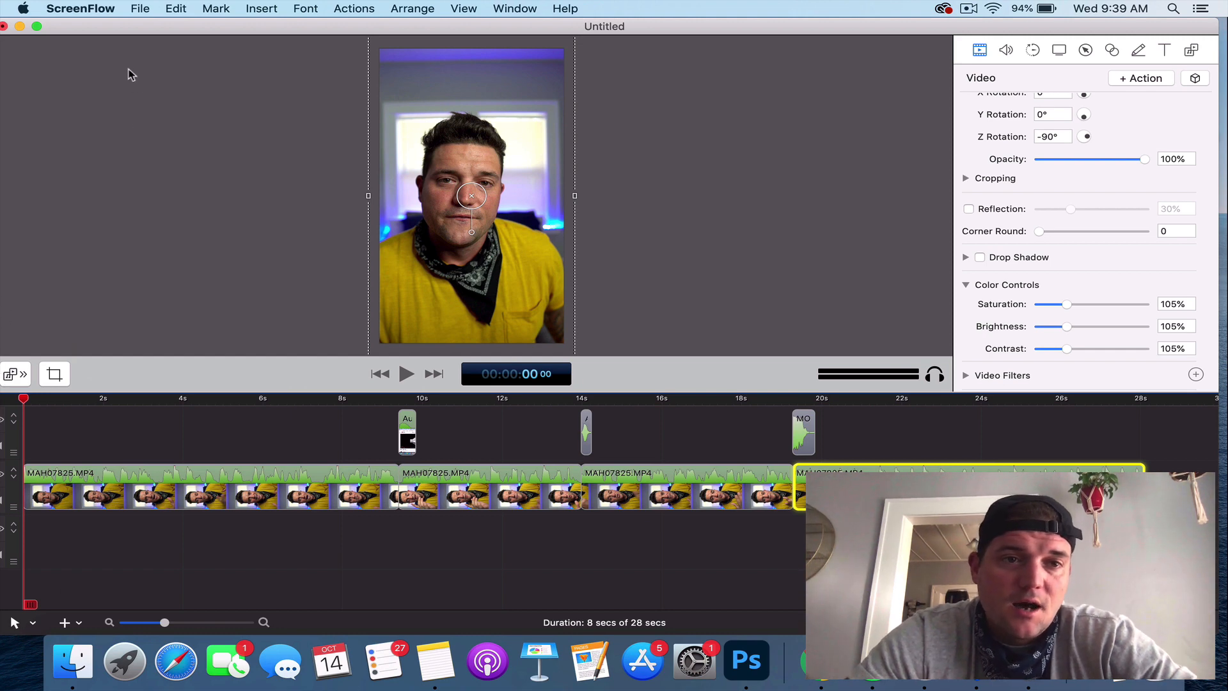
left_click_drag(110, 32, 125, 31)
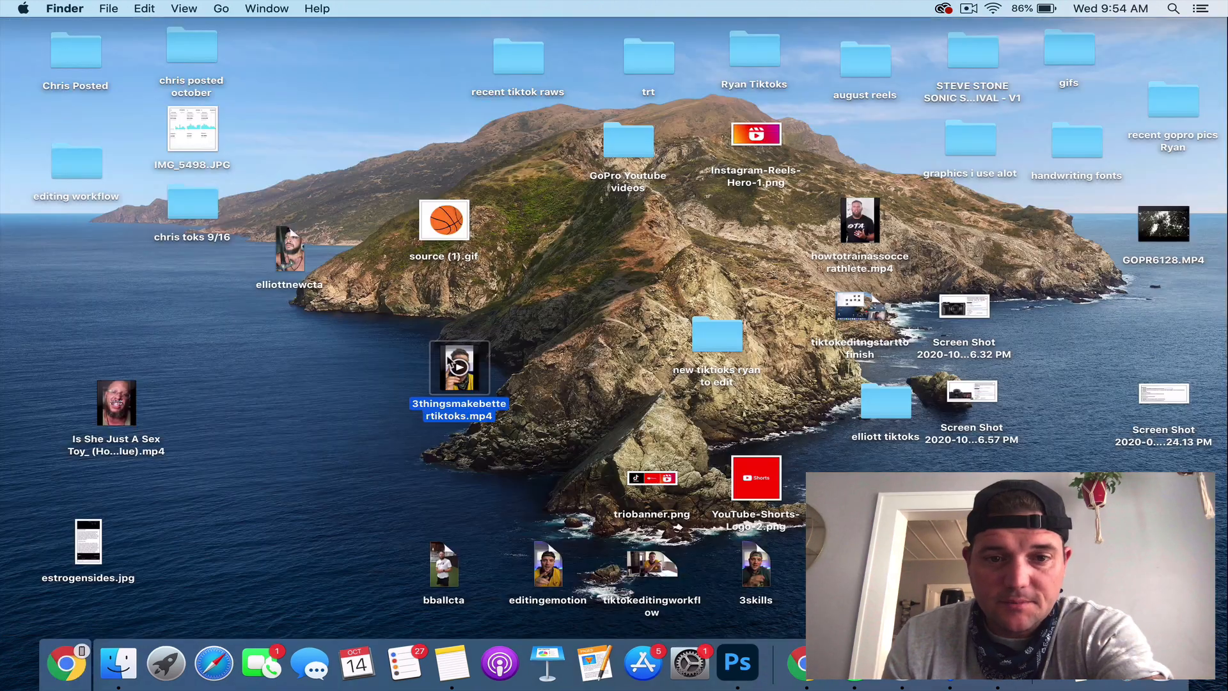
Open the exported 3thingsmakebettertiktoks.mp4 from the desktop in QuickTime Player and make its window smaller near the screen centre.
double_click(455, 365)
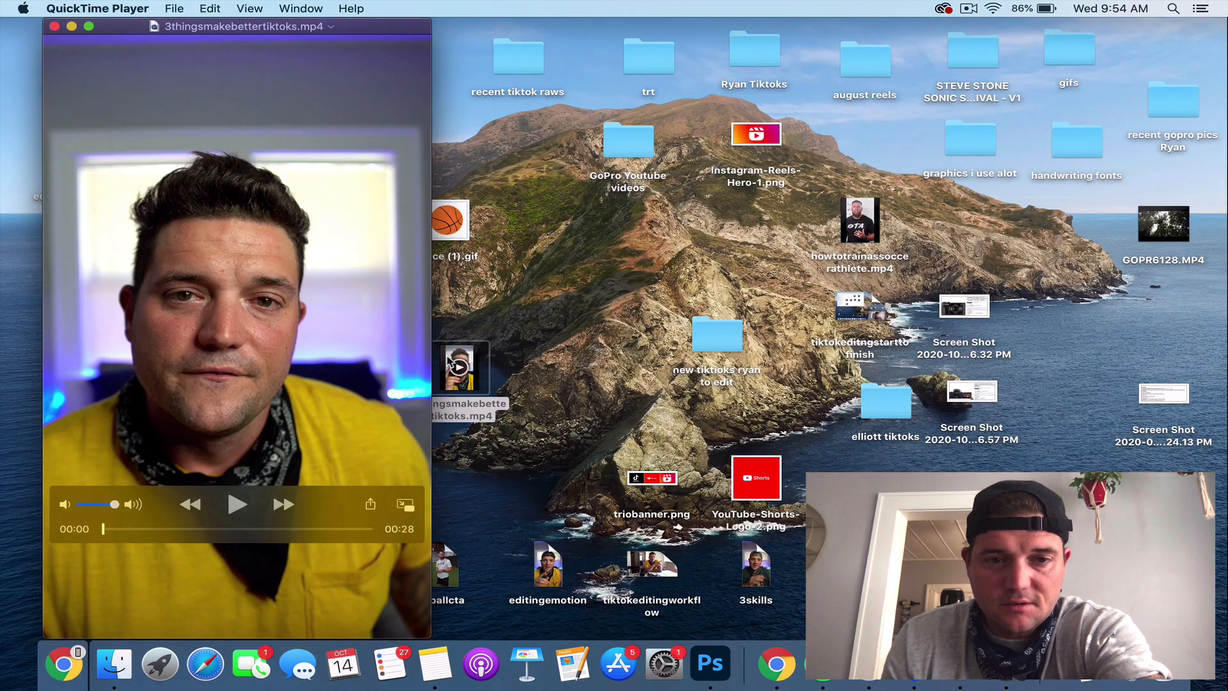
left_click_drag(128, 27, 487, 10)
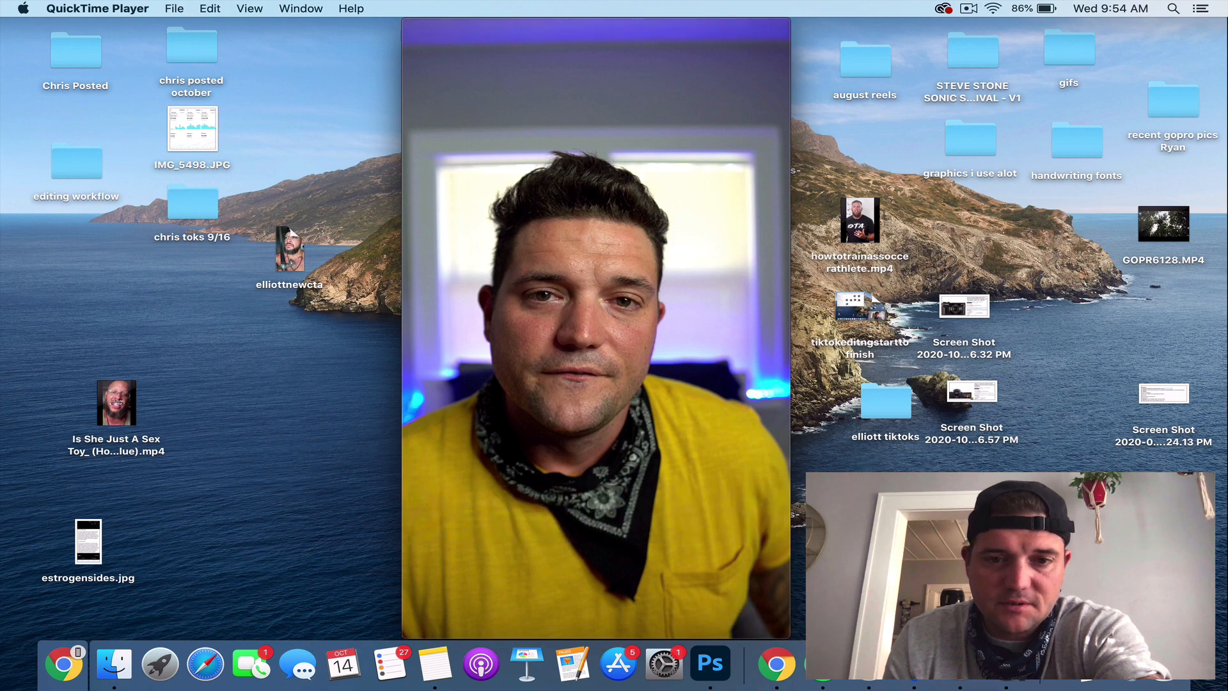
left_click_drag(786, 632, 727, 541)
left_click_drag(529, 44, 565, 44)
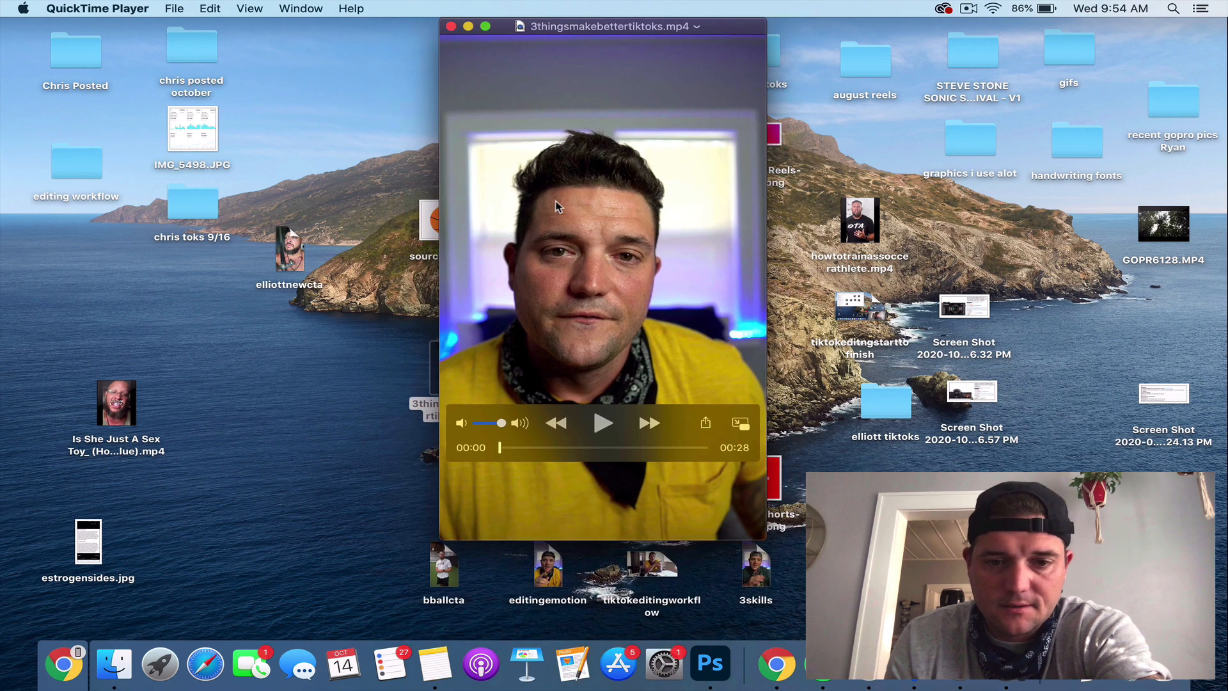
Play the exported video through, review its cuts at several points, and return to its beginning.
left_click(603, 427)
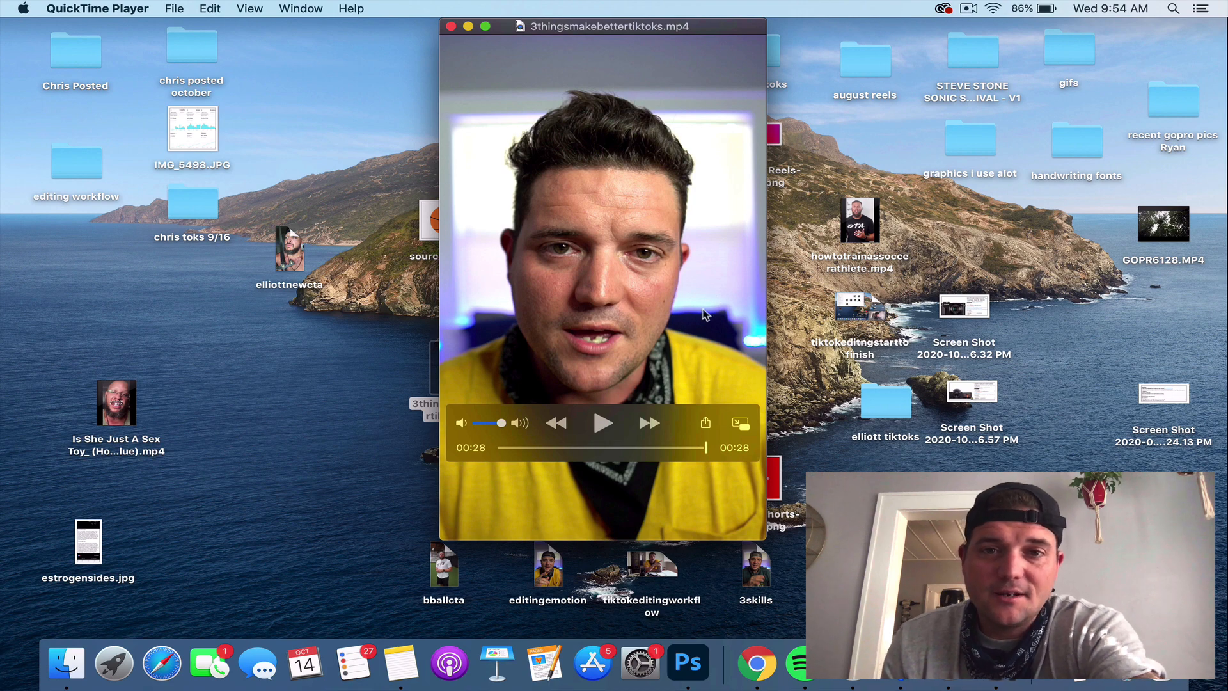
mouse_move(546, 447)
left_mouse_down()
mouse_move(523, 454)
mouse_move(547, 455)
left_mouse_up()
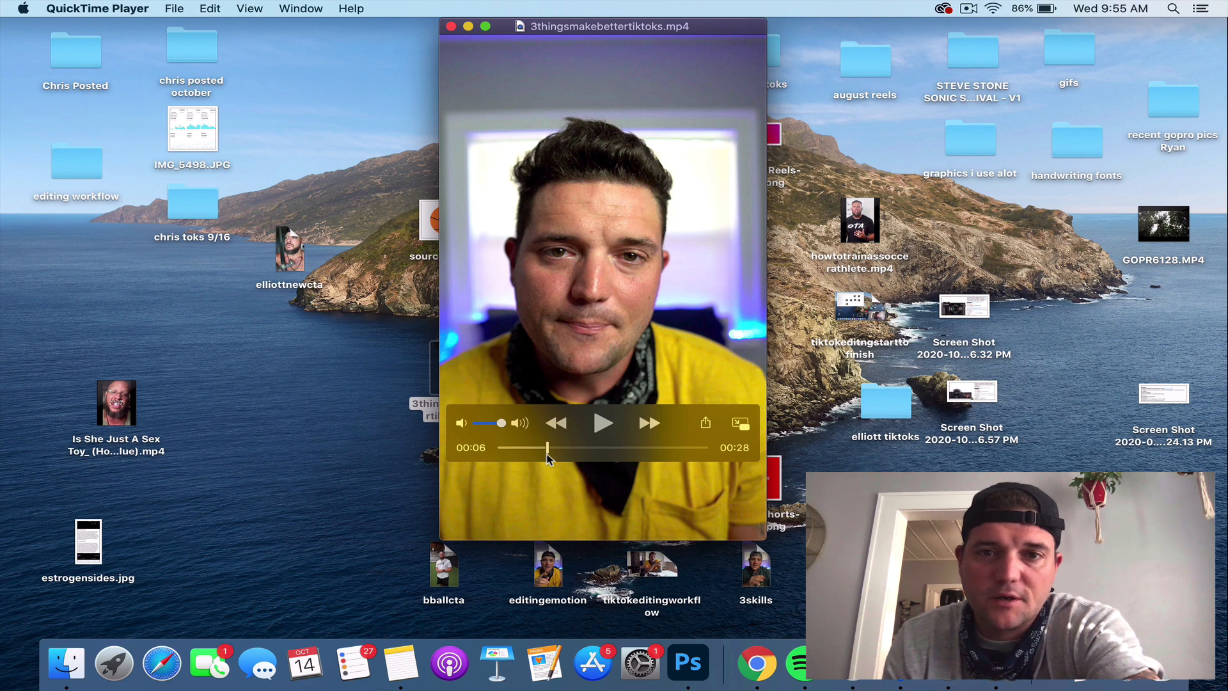
left_click_drag(549, 455, 652, 461)
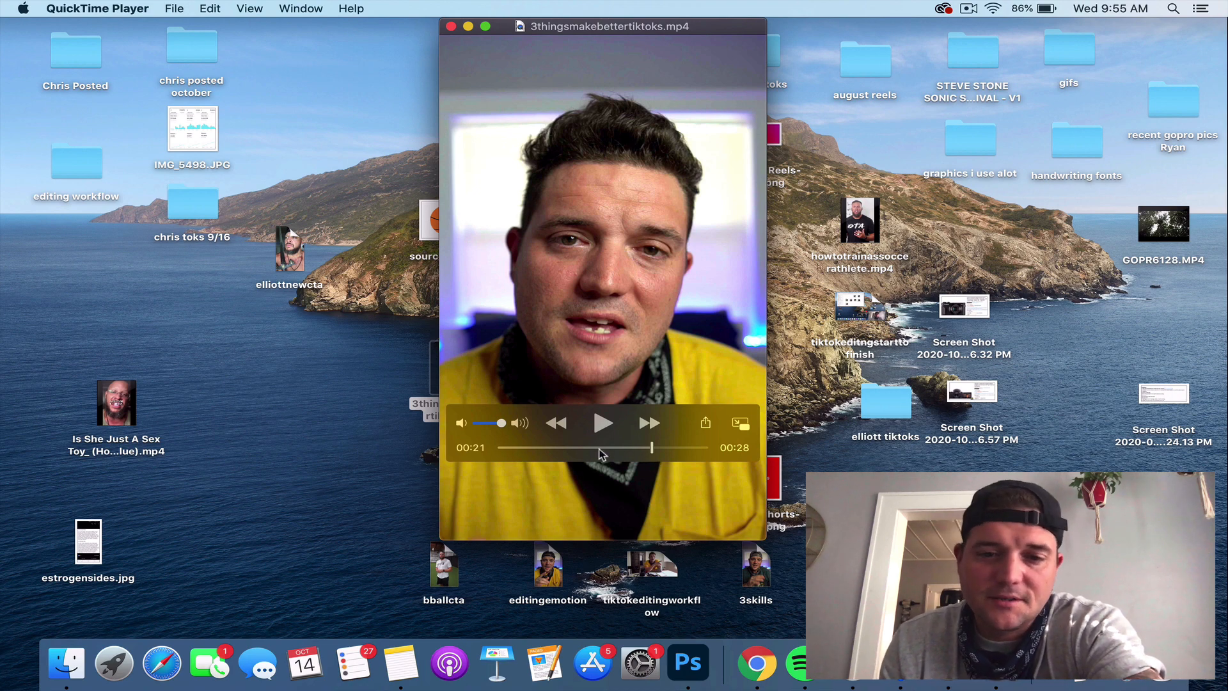
left_click_drag(549, 449, 477, 448)
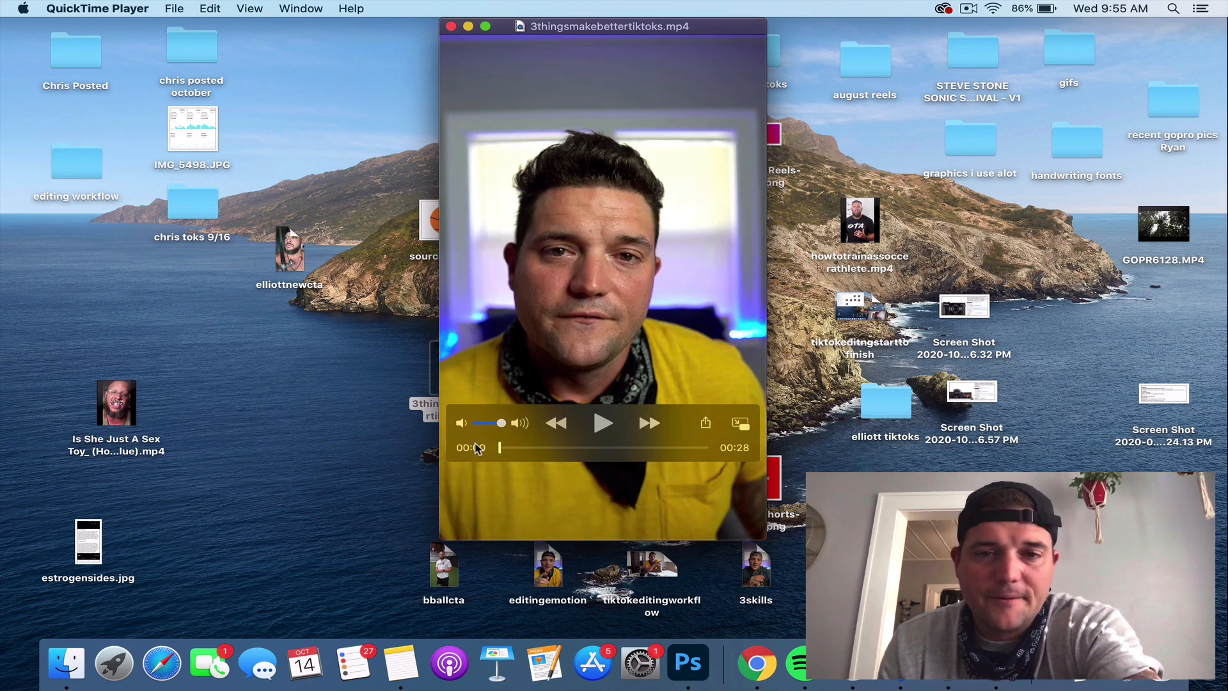